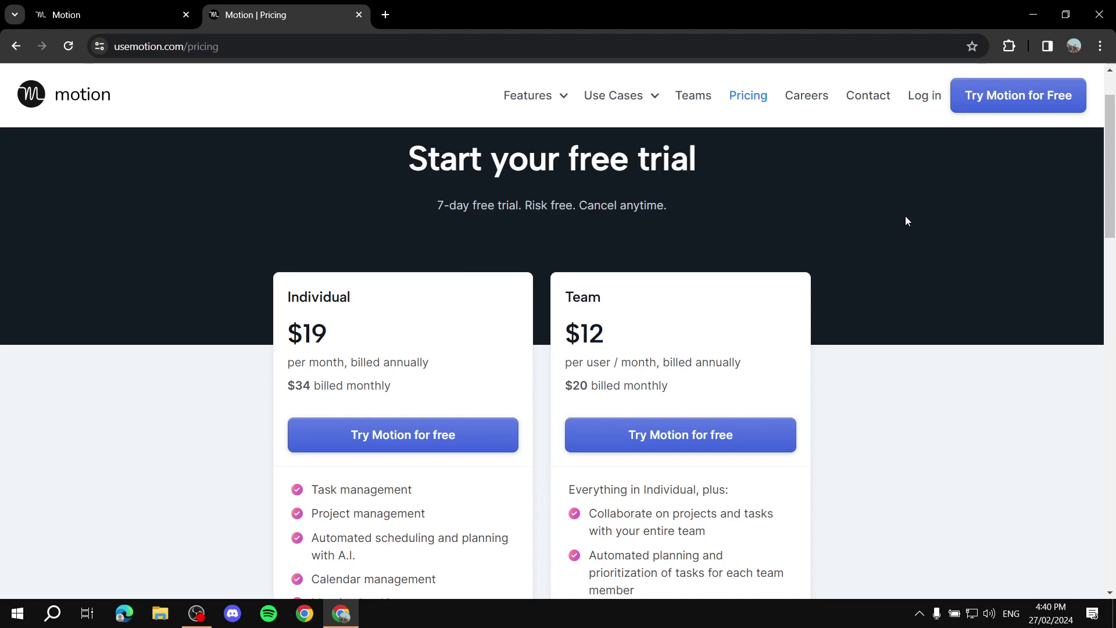
# - Examine the Individual and Team plans on the pricing page, including the features listed under the Team plan
pyautogui.scroll(-2, 926, 220)
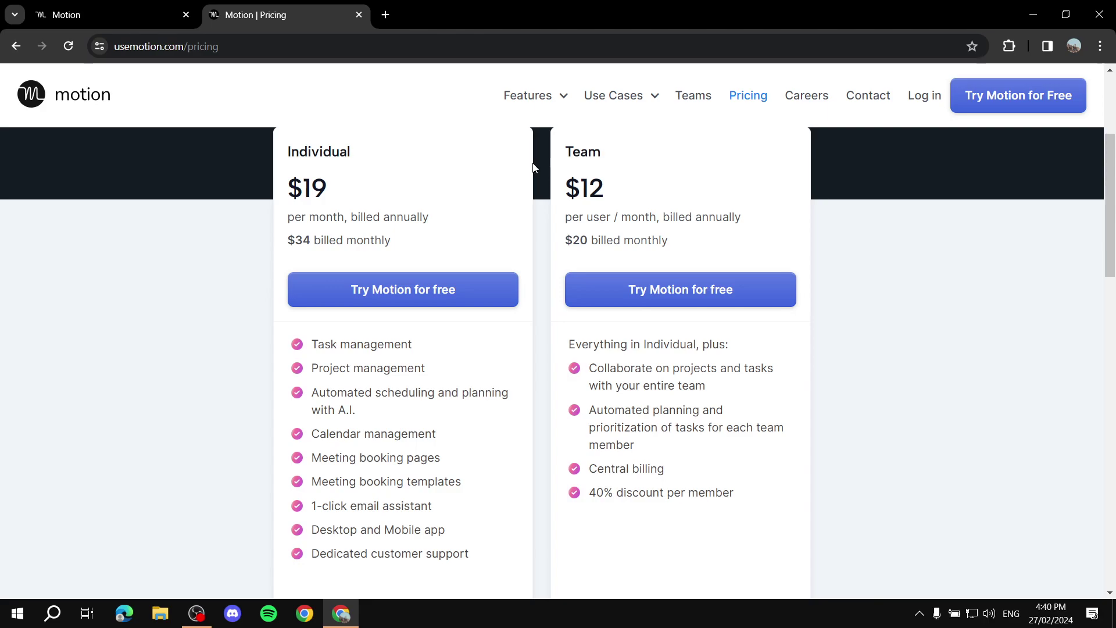
pyautogui.moveTo(281, 154); pyautogui.dragTo(373, 152)
pyautogui.click(374, 154)
pyautogui.moveTo(564, 161); pyautogui.dragTo(632, 150)
pyautogui.click(634, 151)
pyautogui.moveTo(565, 157); pyautogui.dragTo(568, 159)
pyautogui.click(604, 161)
pyautogui.moveTo(588, 368); pyautogui.dragTo(762, 498)
pyautogui.click(762, 497)
# - Compare the annually billed prices of the Individual and Team plans, including the Team plan's per-user basis
pyautogui.moveTo(353, 211); pyautogui.dragTo(285, 187)
pyautogui.click(349, 178)
pyautogui.click(389, 175)
pyautogui.moveTo(563, 187); pyautogui.dragTo(614, 222)
pyautogui.click(632, 218)
pyautogui.doubleClick(591, 188)
pyautogui.moveTo(566, 217); pyautogui.dragTo(611, 218)
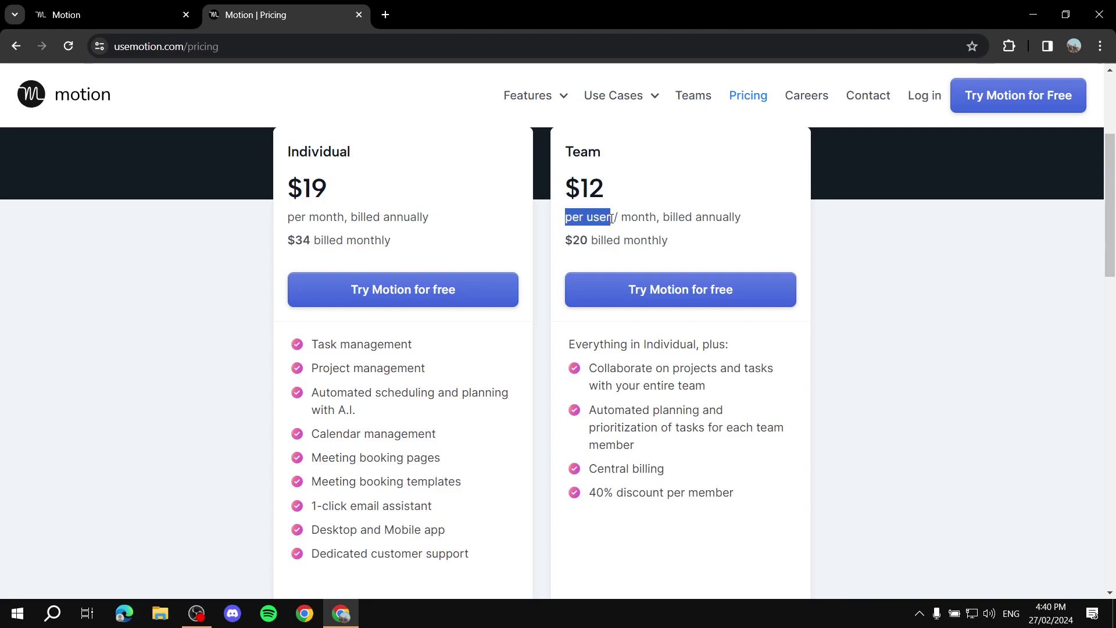
pyautogui.click(636, 191)
# - Review the rest of the pricing page and read the free trial terms under its heading
pyautogui.scroll(-5, 339, 289)
pyautogui.scroll(6, 506, 166)
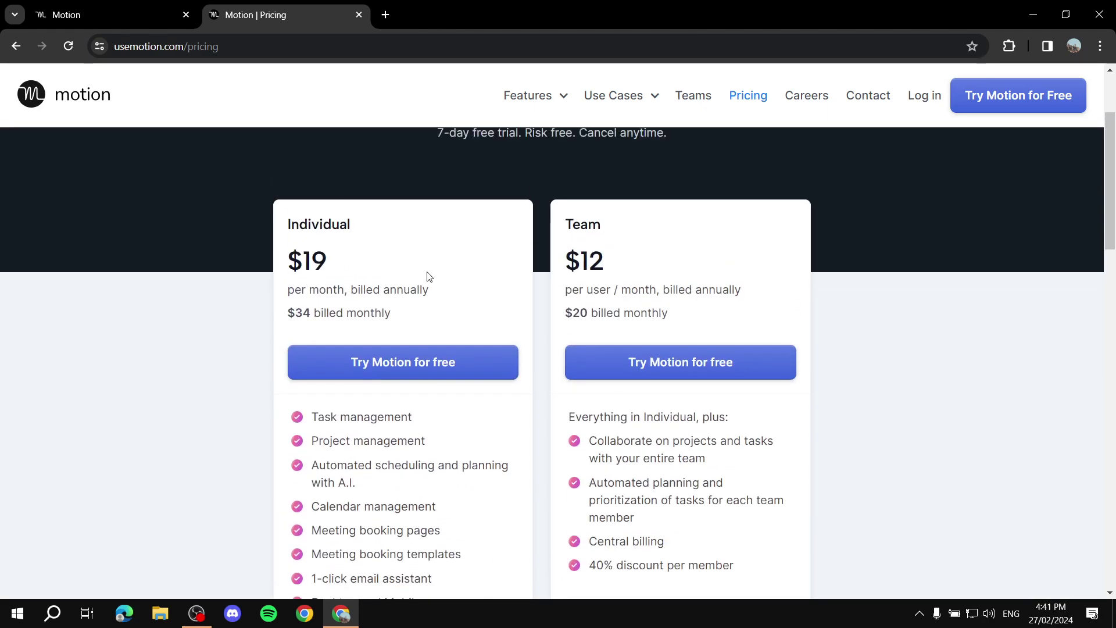
pyautogui.scroll(2, 381, 288)
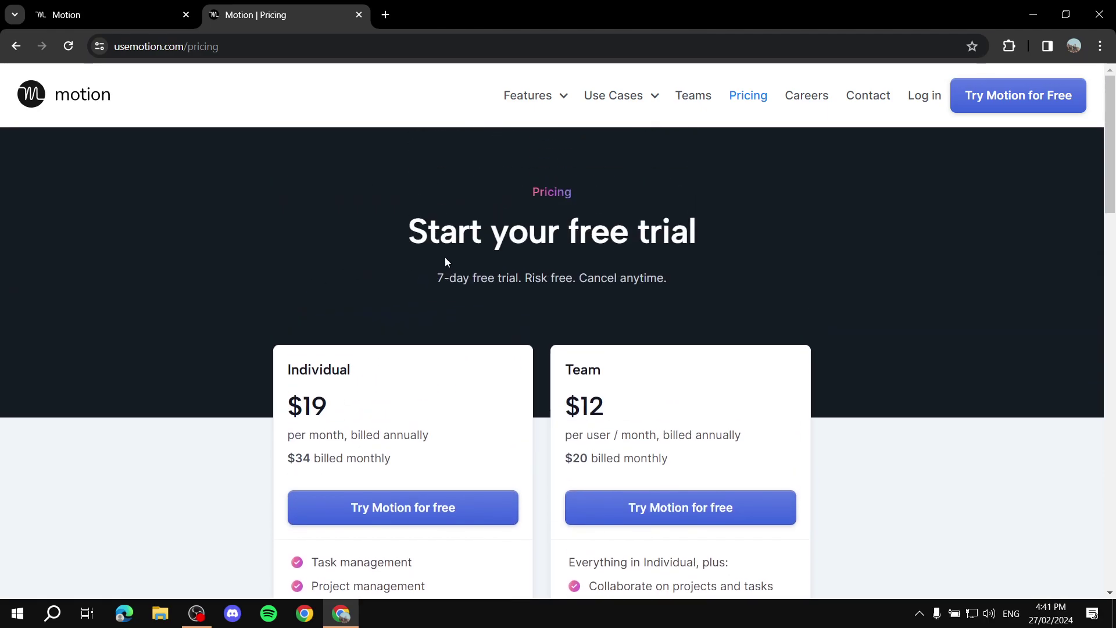
pyautogui.moveTo(429, 284); pyautogui.dragTo(521, 279)
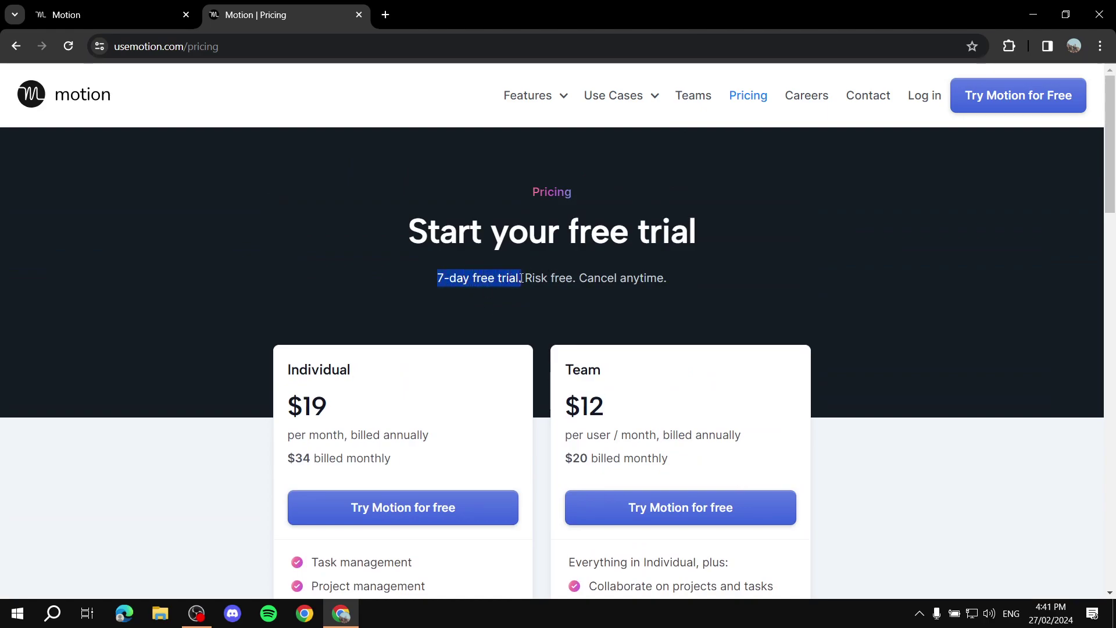
pyautogui.click(563, 301)
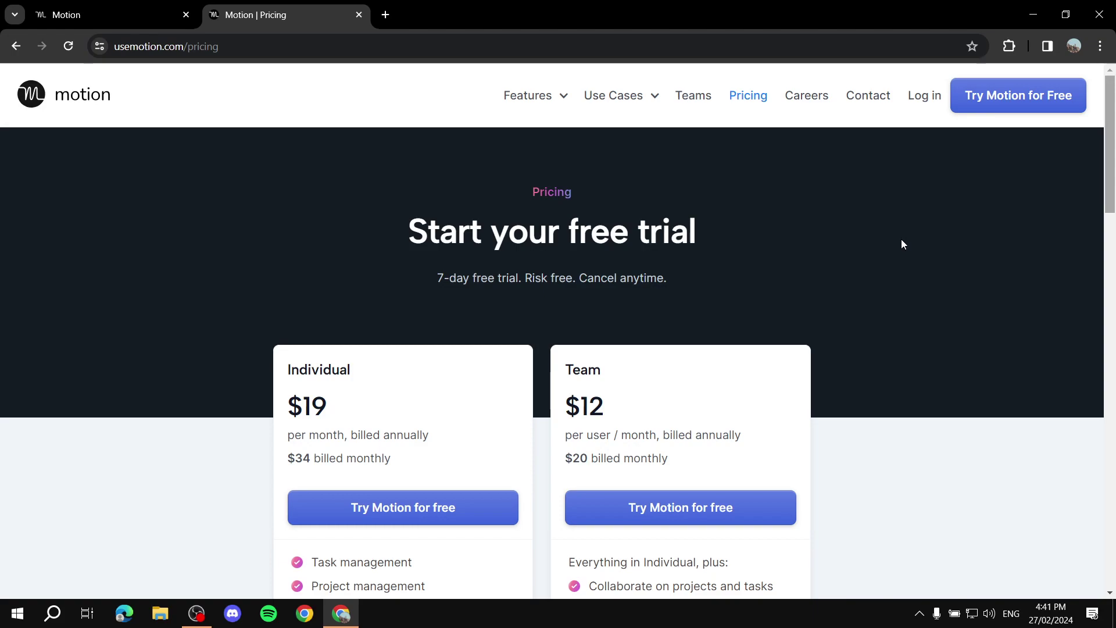
# - Close the pricing page and look through the Projects and Booking sections before returning to the calendar
pyautogui.click(358, 14)
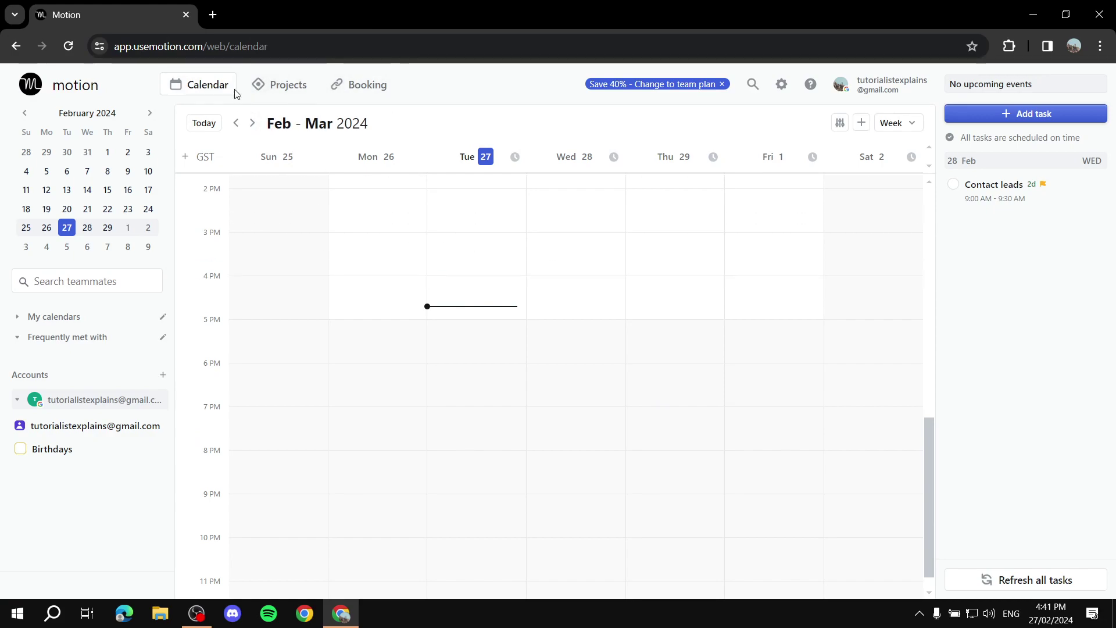
pyautogui.click(297, 86)
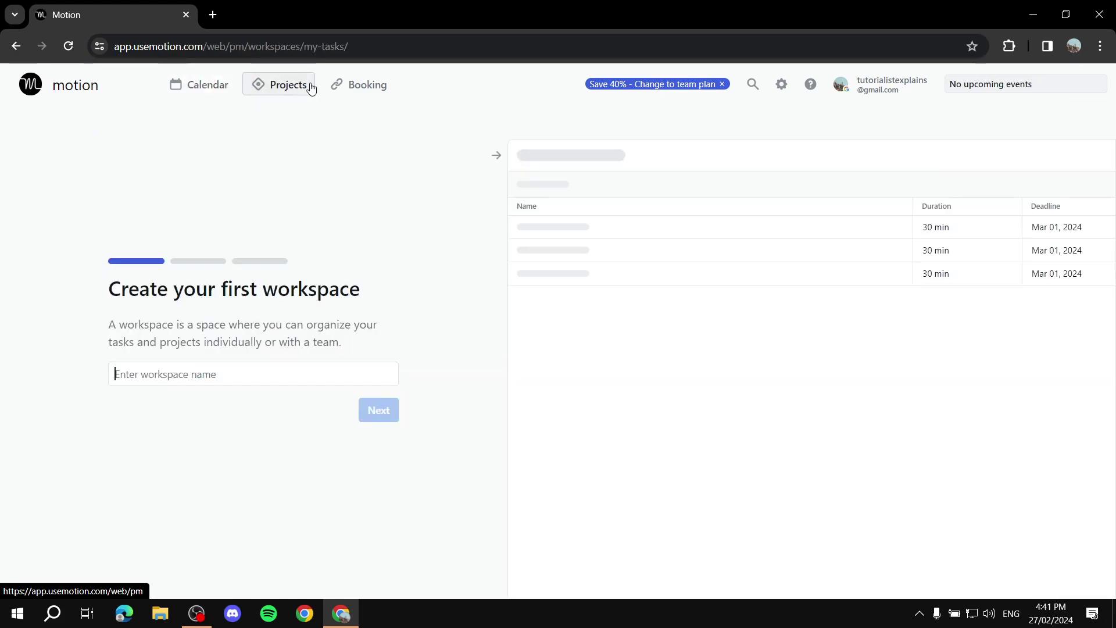
pyautogui.click(372, 85)
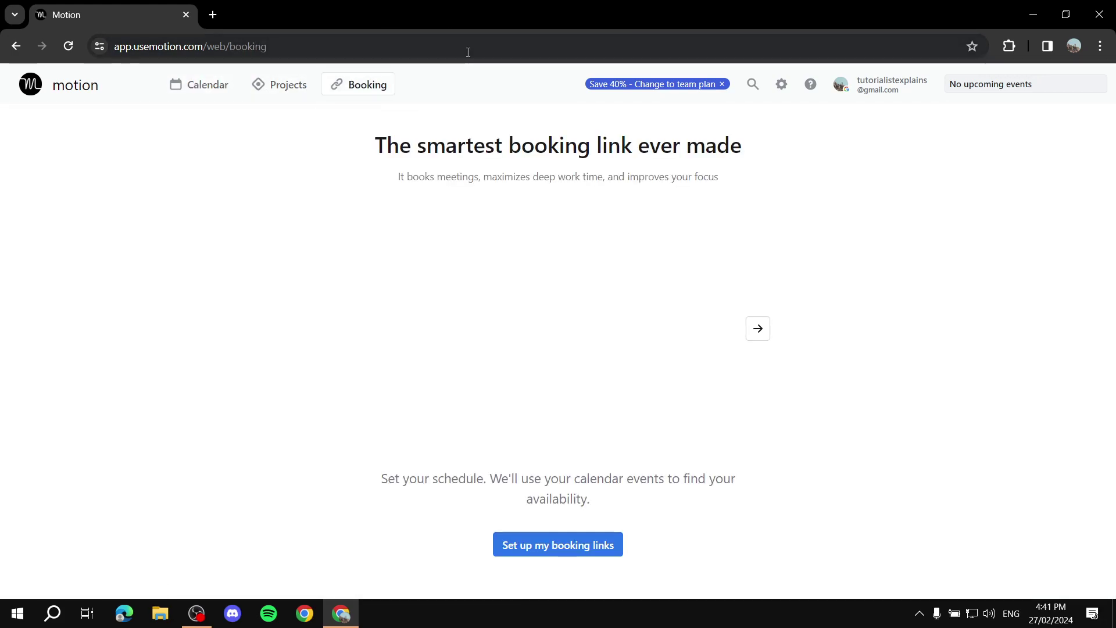
pyautogui.click(289, 83)
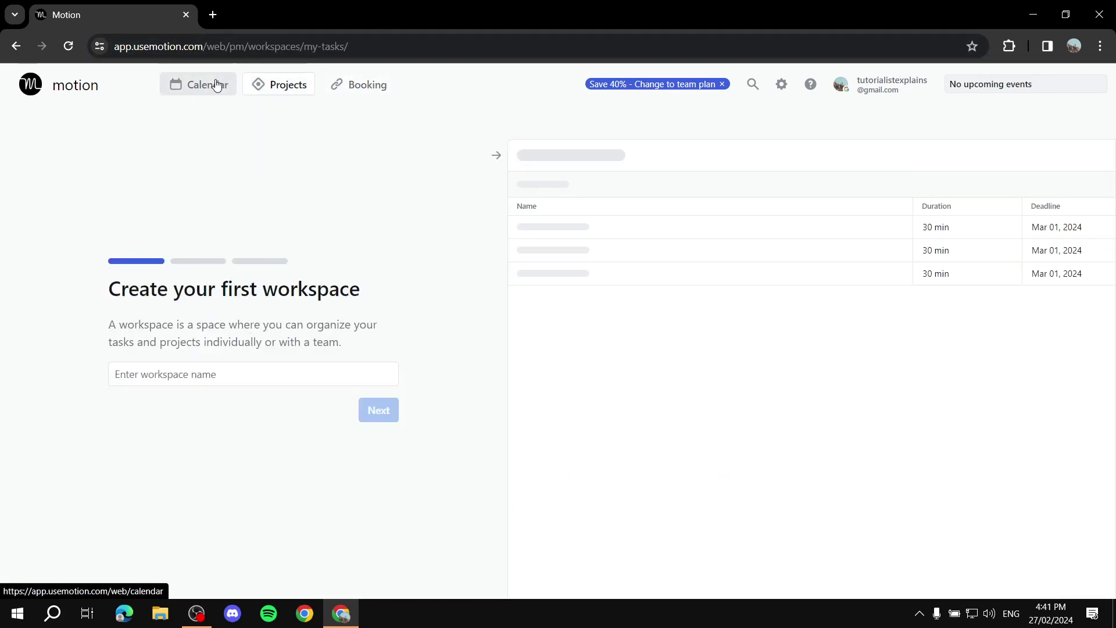
pyautogui.click(217, 83)
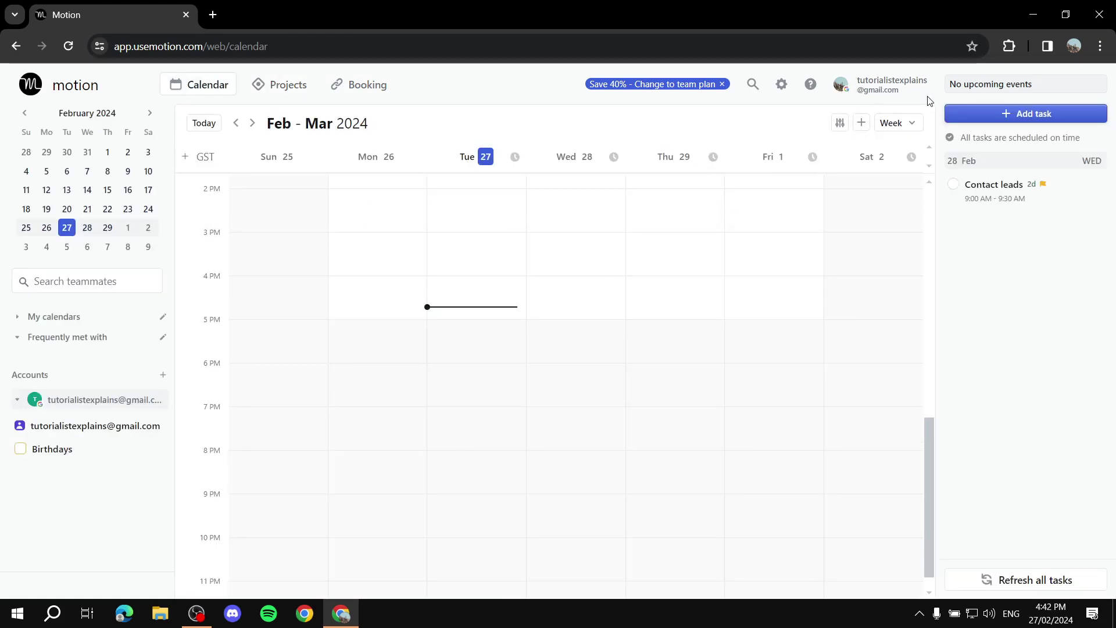
# - Set the theme to Dark in the default view settings
pyautogui.click(783, 86)
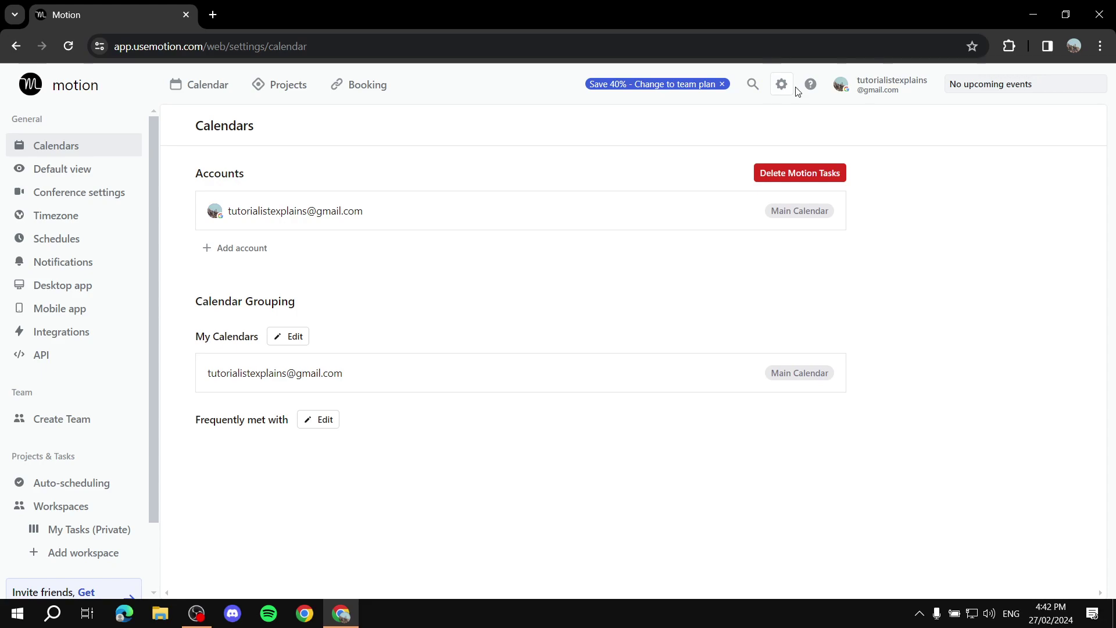
pyautogui.click(56, 169)
pyautogui.click(307, 248)
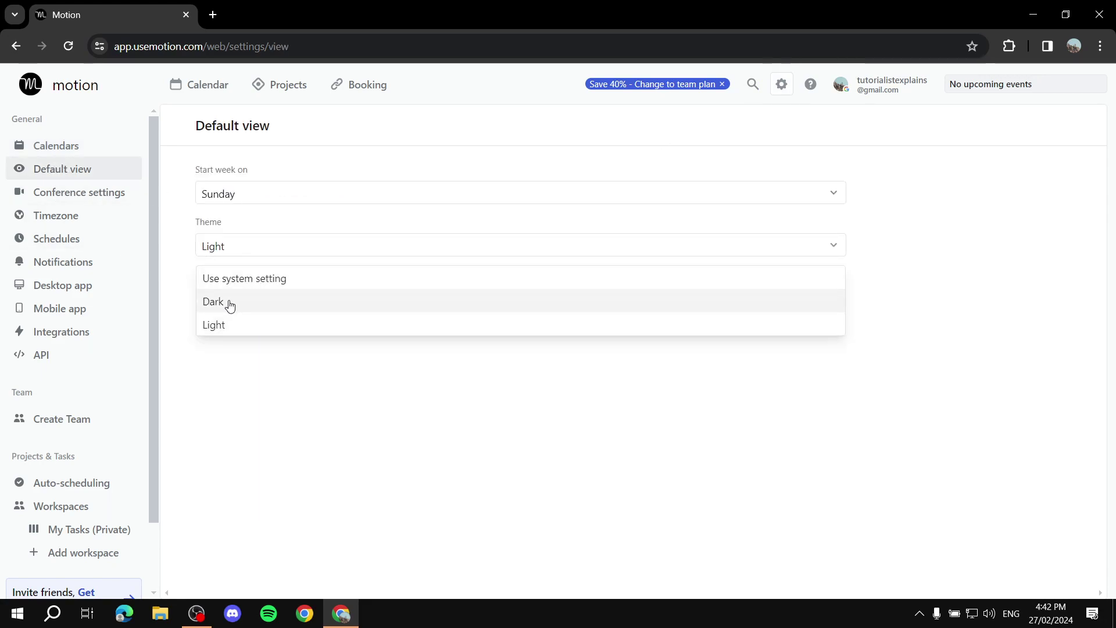
pyautogui.click(267, 303)
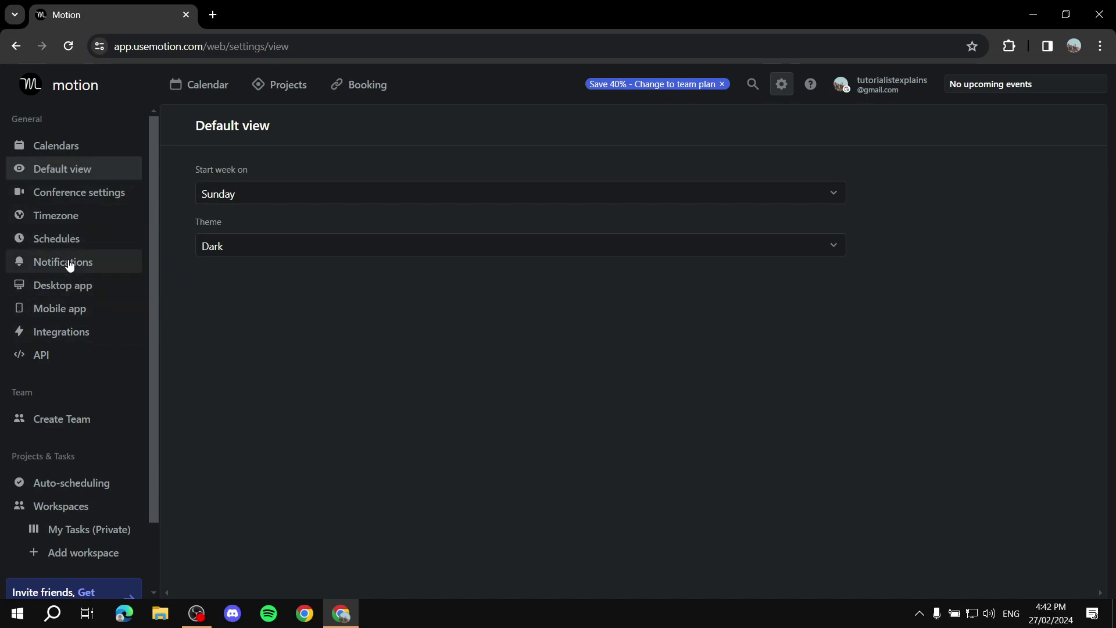
# - View the team creation page in the settings and revisit the Calendar, Projects and Booking sections, ending on the calendar
pyautogui.click(113, 417)
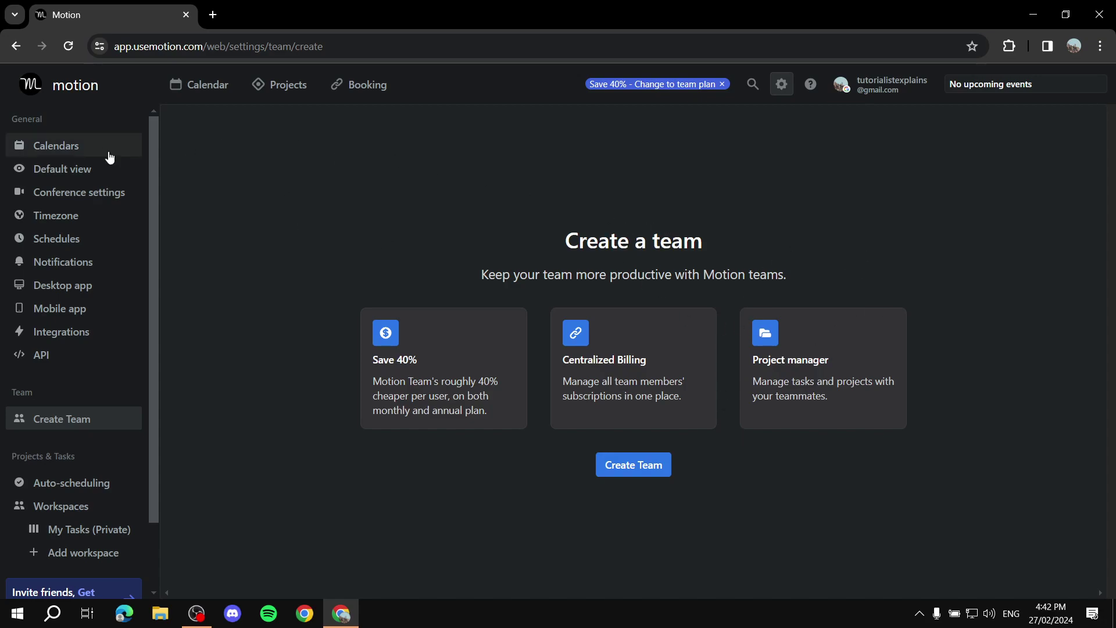
pyautogui.click(59, 87)
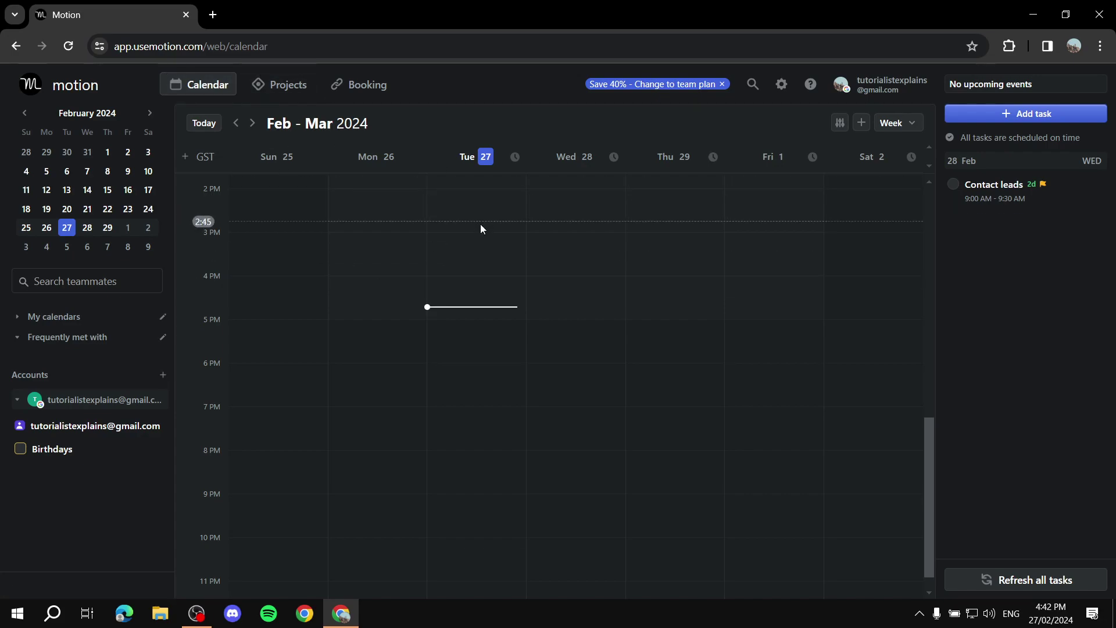
pyautogui.click(290, 91)
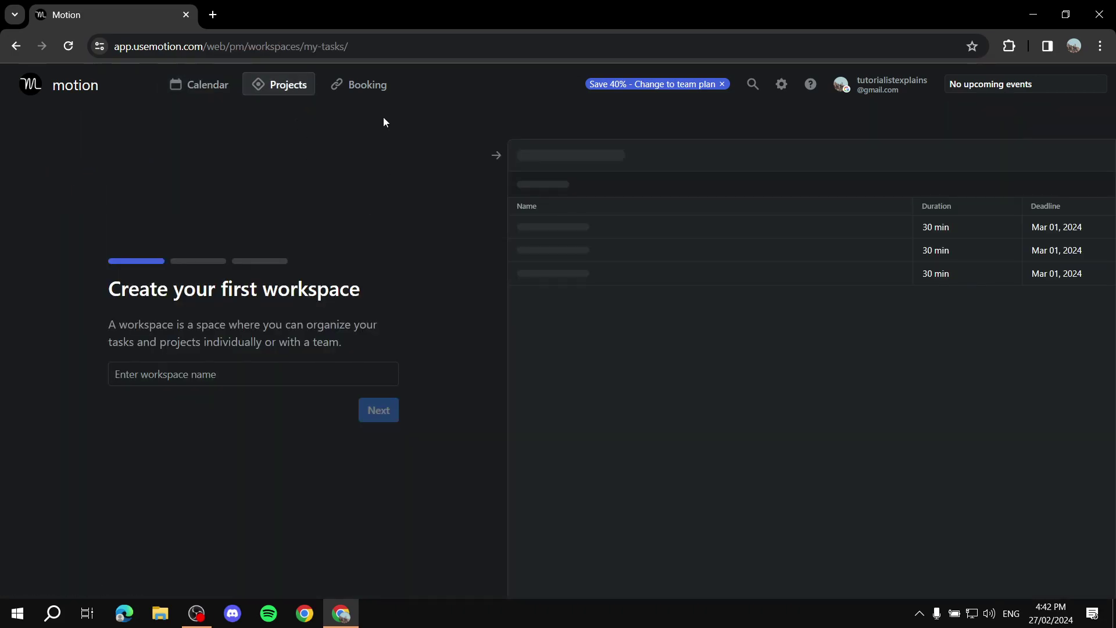
pyautogui.click(360, 88)
pyautogui.click(227, 88)
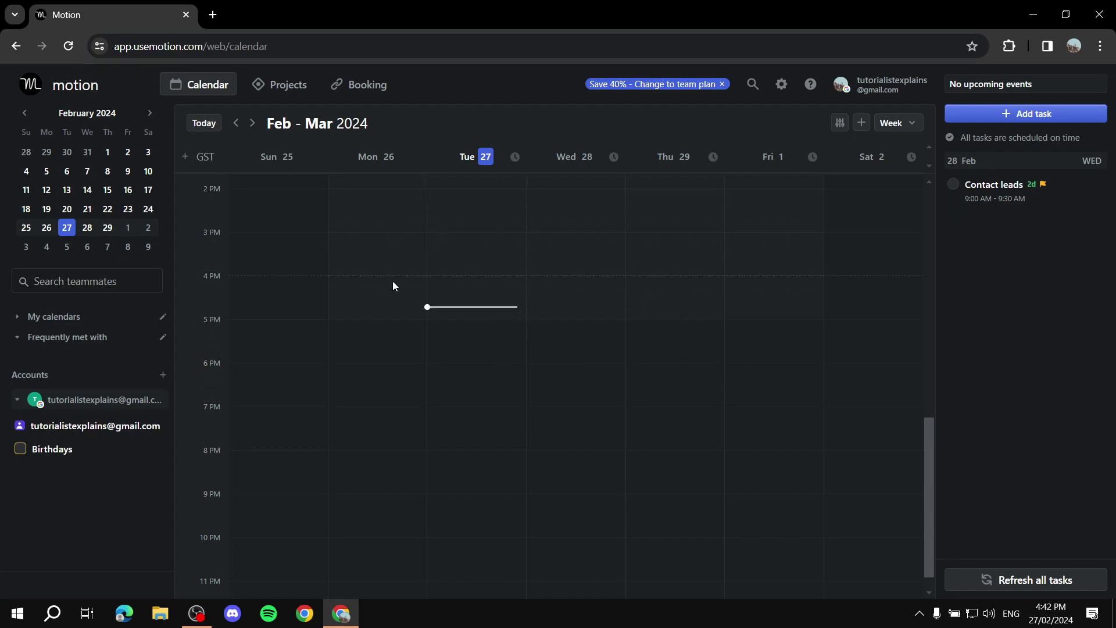
pyautogui.click(293, 84)
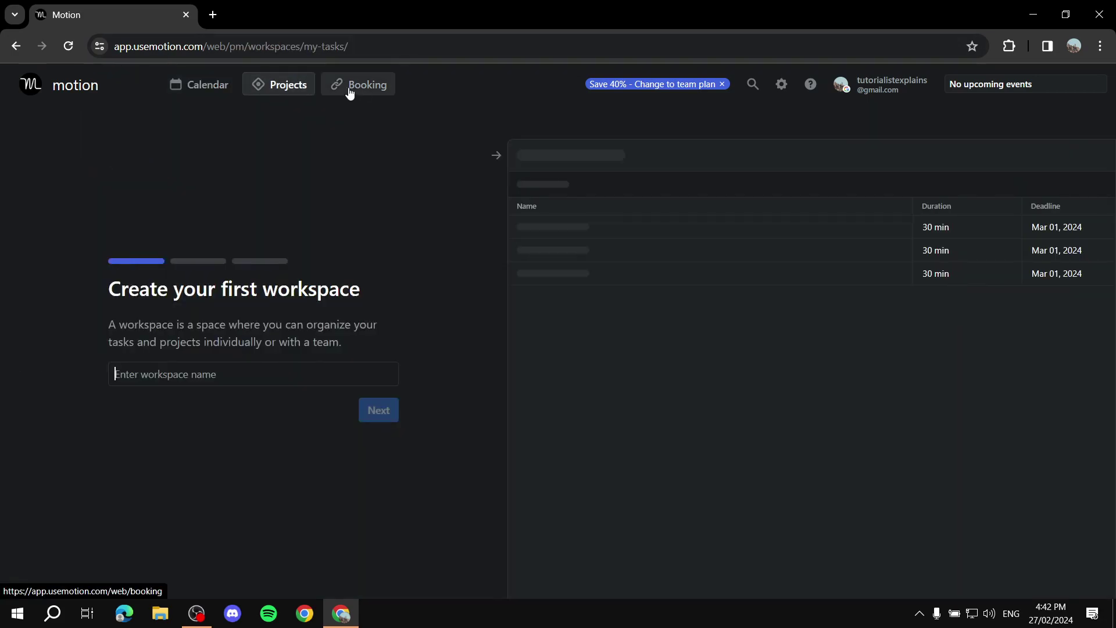
pyautogui.click(350, 90)
pyautogui.click(289, 84)
pyautogui.click(361, 86)
pyautogui.click(212, 85)
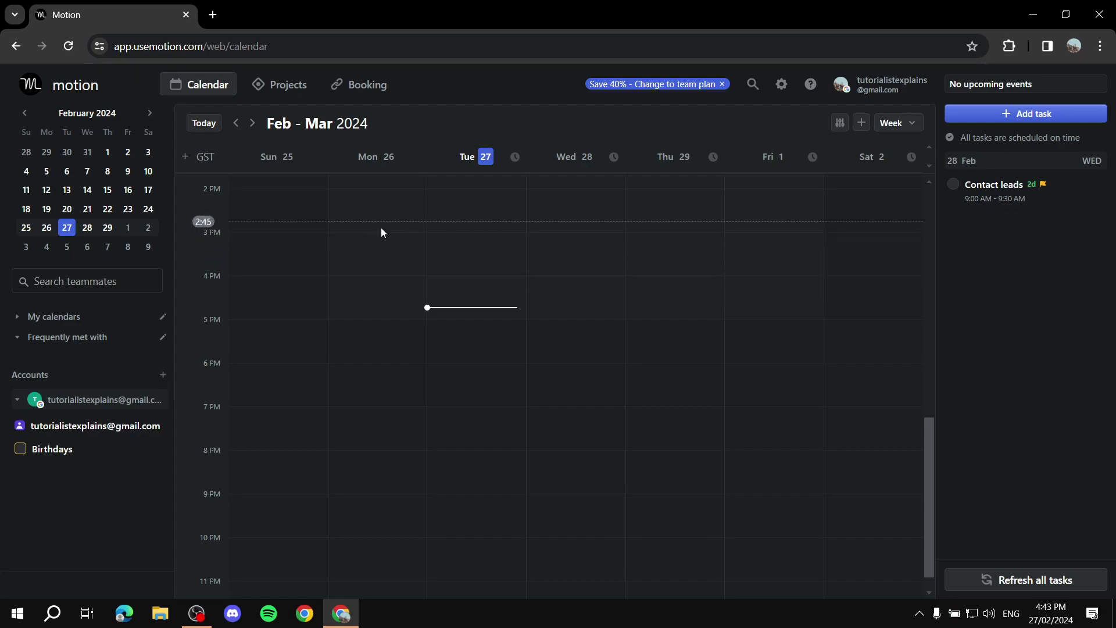
# - Extend the Contact leads task on Wednesday 28 to 11 AM as a fixed-time task, and shorten it to end at 9:30 AM
pyautogui.scroll(4, 381, 228)
pyautogui.scroll(3, 511, 297)
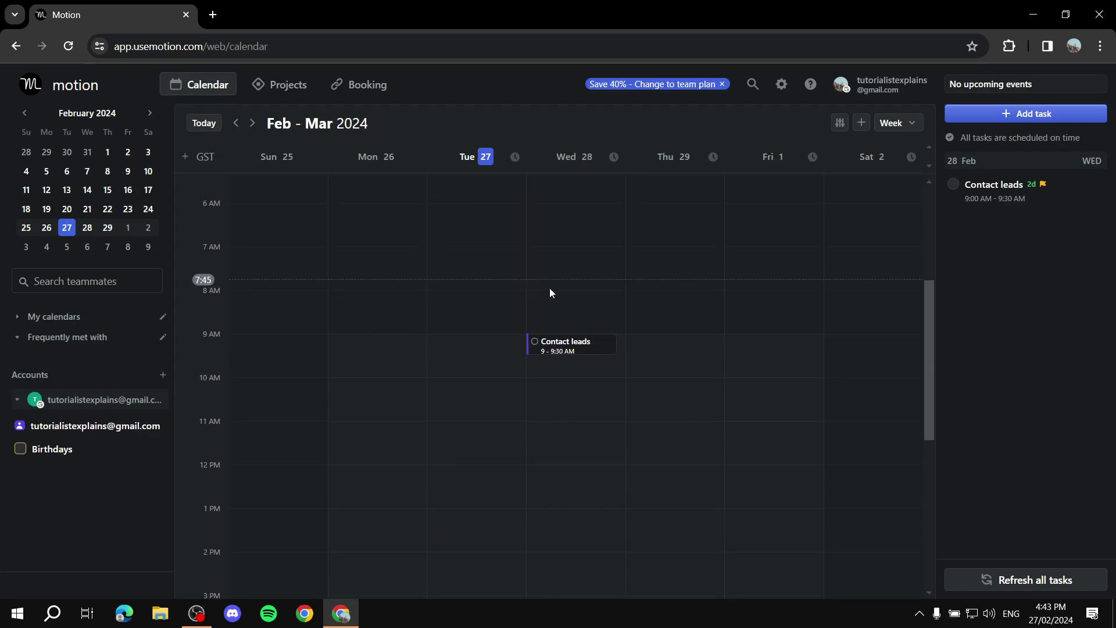
pyautogui.scroll(3, 627, 319)
pyautogui.scroll(-3, 667, 351)
pyautogui.moveTo(574, 354); pyautogui.dragTo(575, 416)
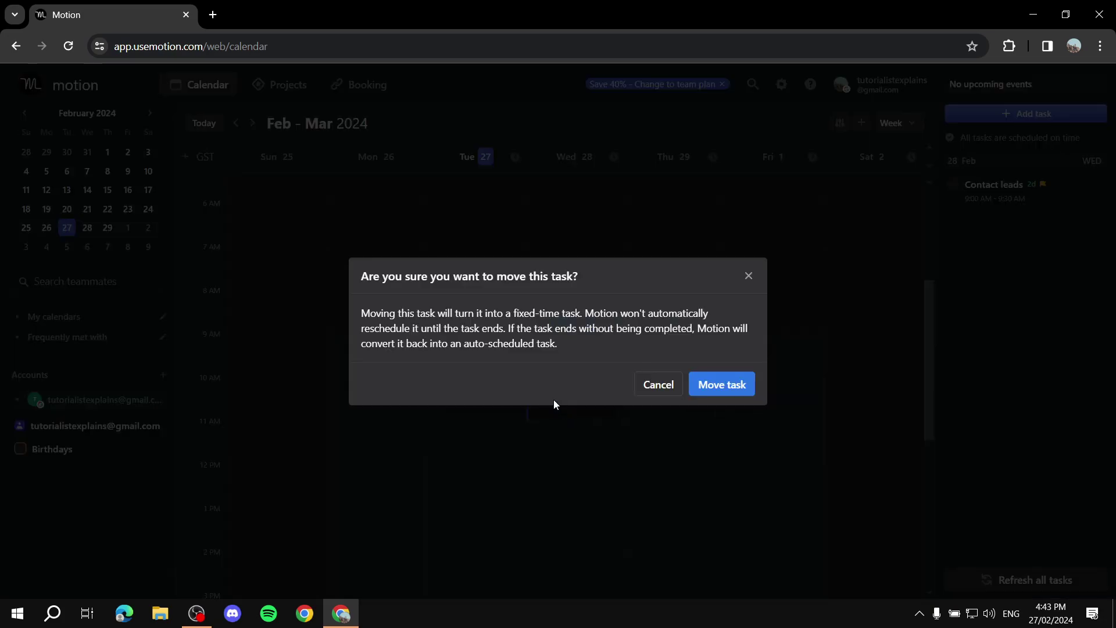
pyautogui.click(721, 386)
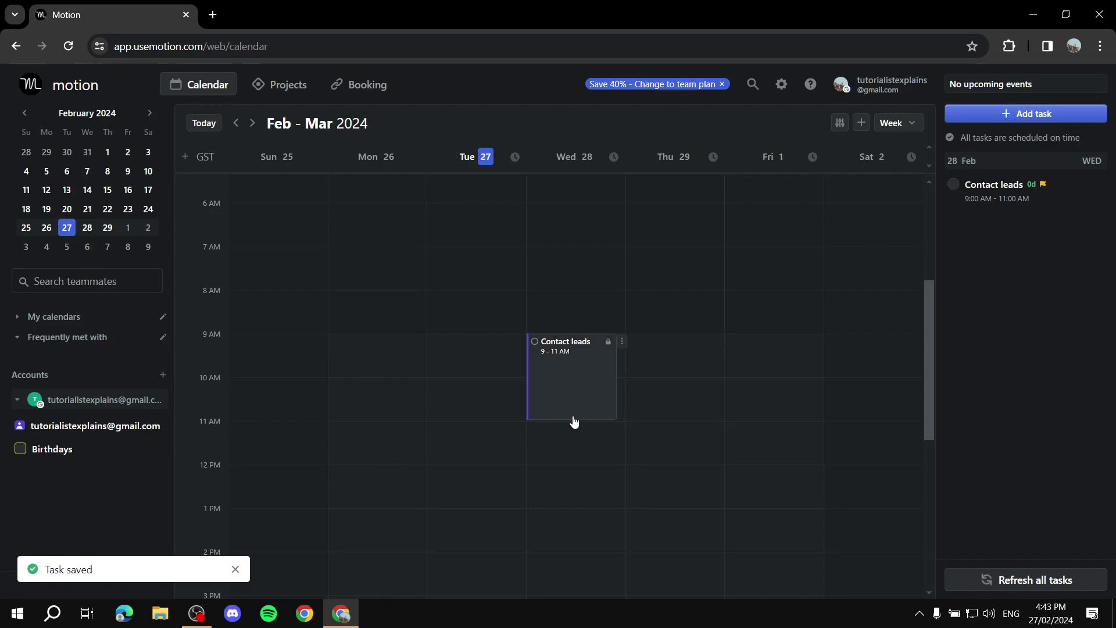
pyautogui.moveTo(580, 422); pyautogui.dragTo(589, 360)
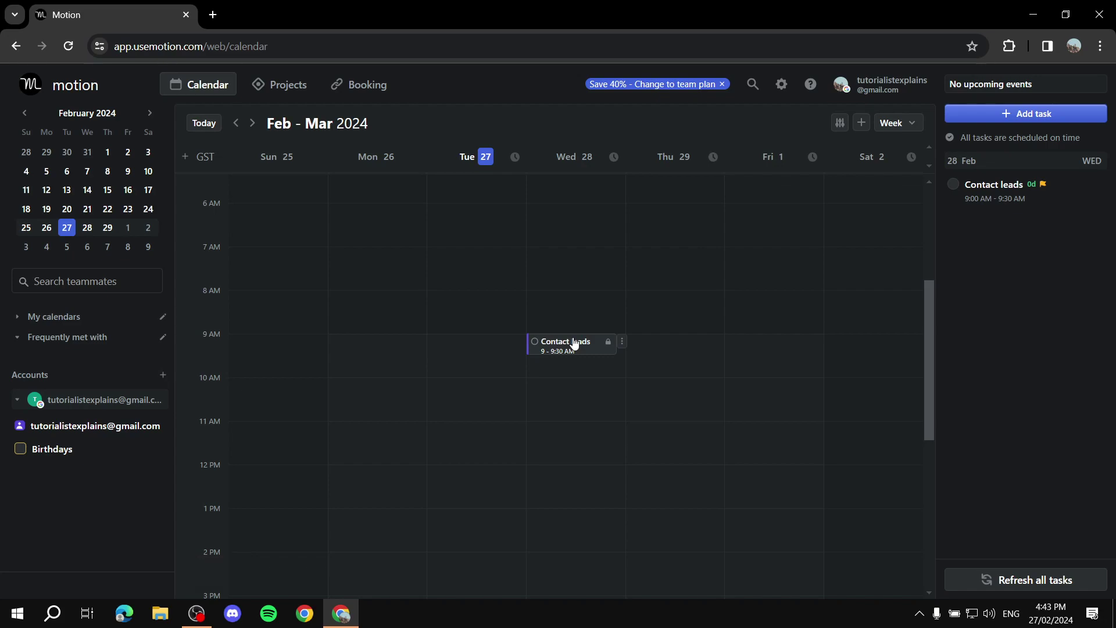
# - Browse the calendar weeks before and after the current one and return to the week containing February 27
pyautogui.scroll(3, 453, 315)
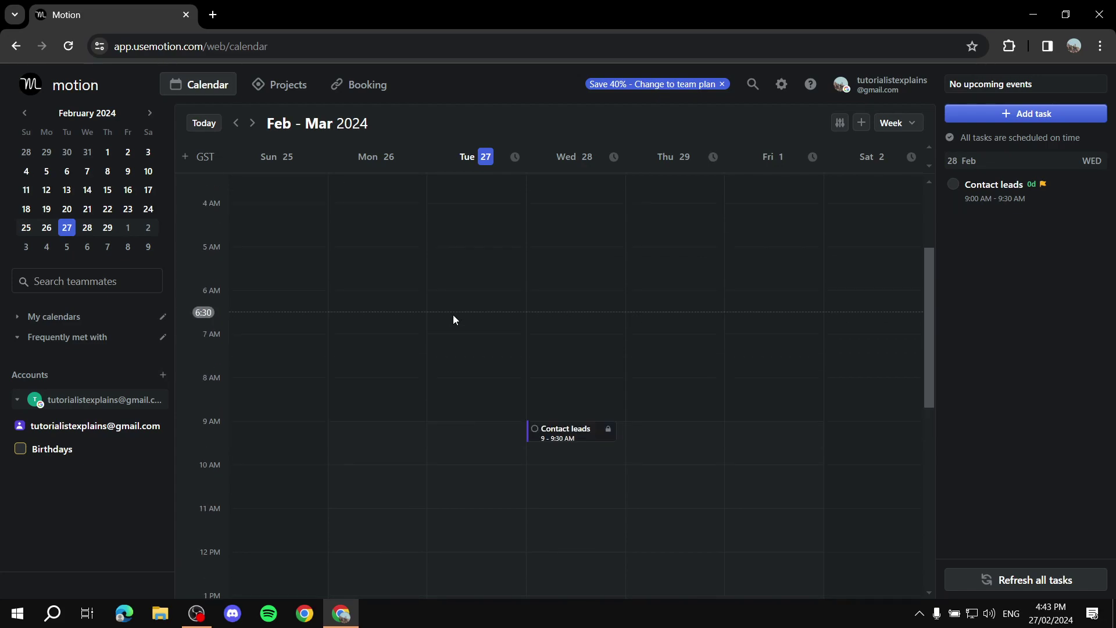
pyautogui.click(87, 228)
pyautogui.click(68, 230)
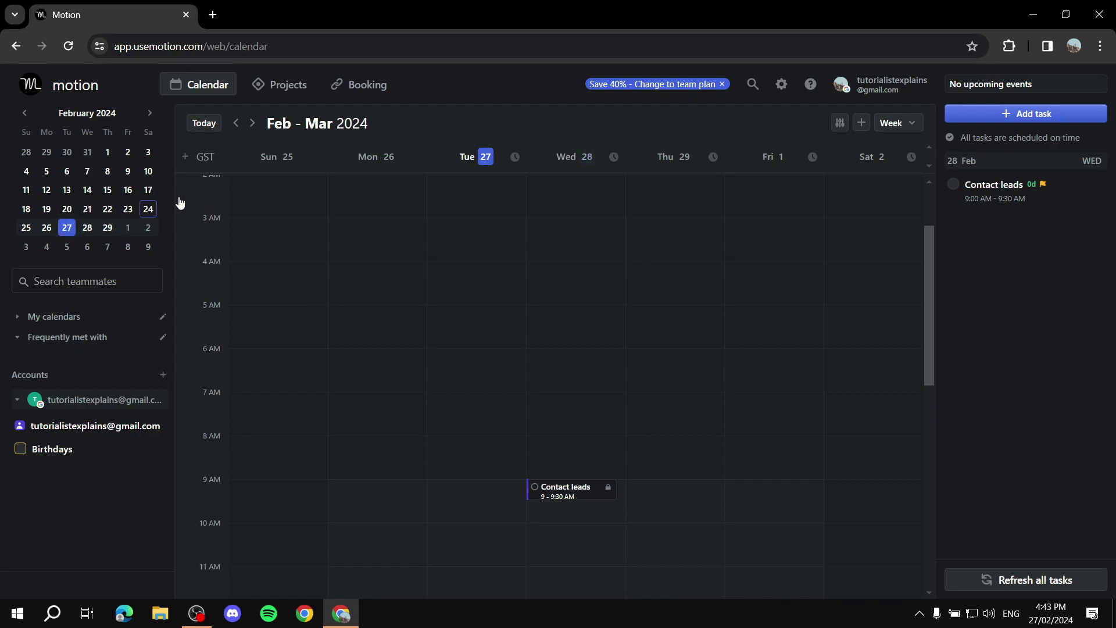
pyautogui.click(252, 123)
pyautogui.click(251, 122)
pyautogui.click(237, 122)
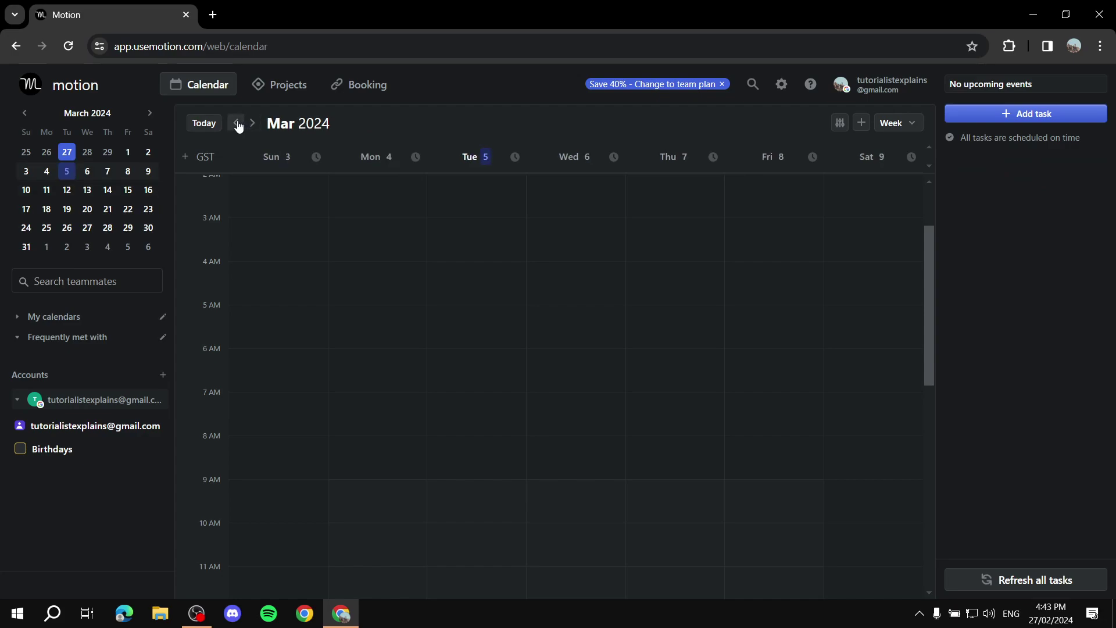
pyautogui.click(236, 122)
pyautogui.click(236, 123)
pyautogui.click(251, 122)
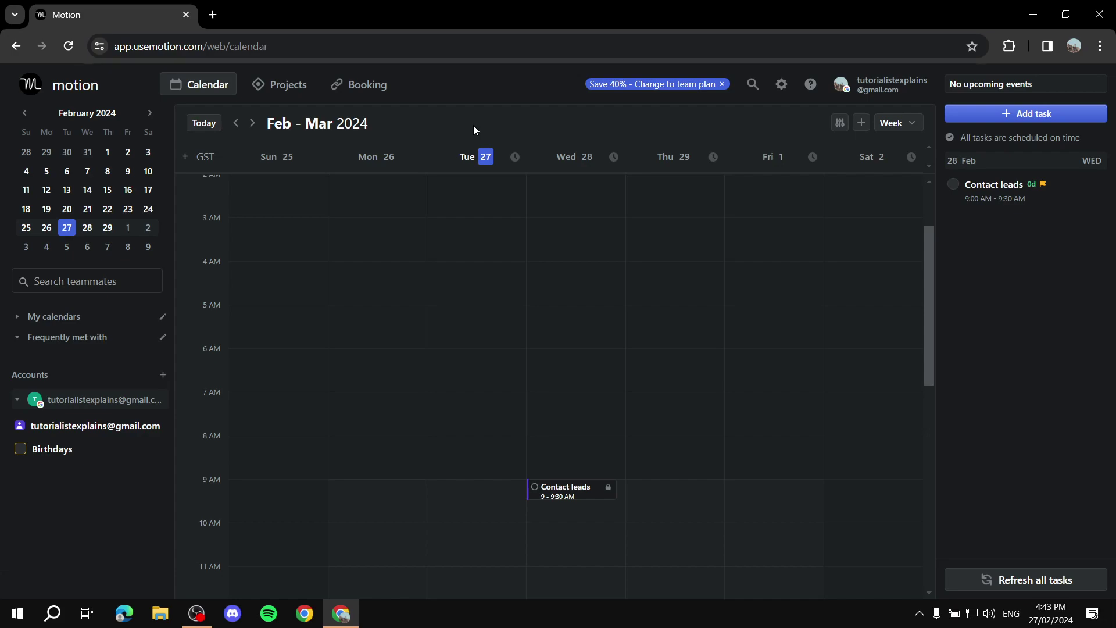
pyautogui.scroll(-2, 663, 393)
pyautogui.scroll(-1, 660, 393)
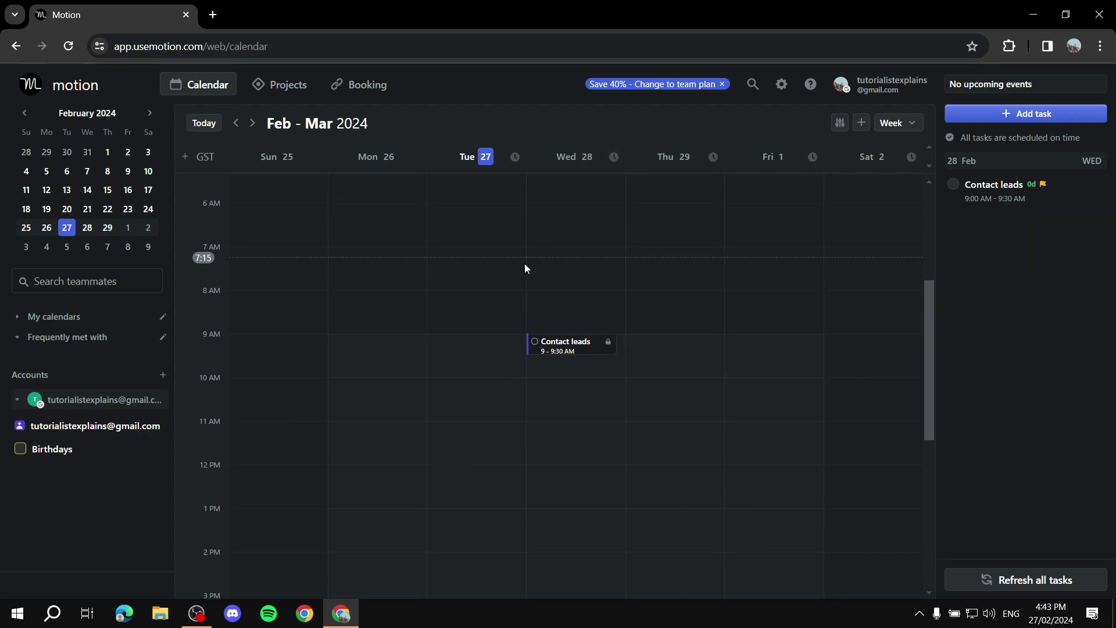
# - Start a new calendar event titled "Example event" and set its date to Feb 29
pyautogui.click(859, 123)
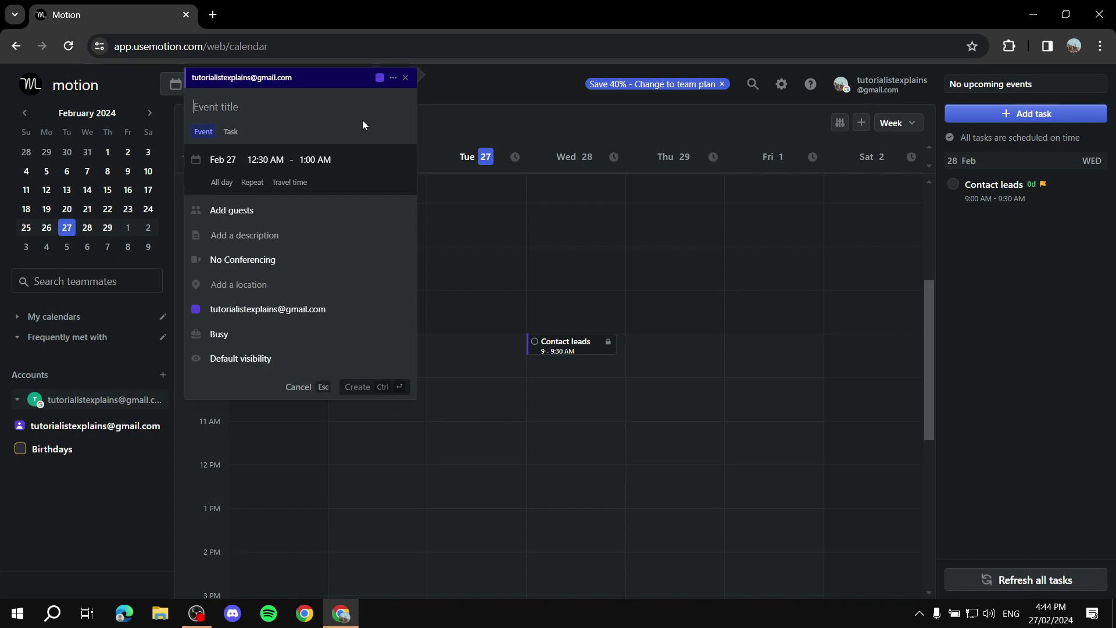
pyautogui.click(221, 136)
pyautogui.click(204, 133)
pyautogui.write('Example event')
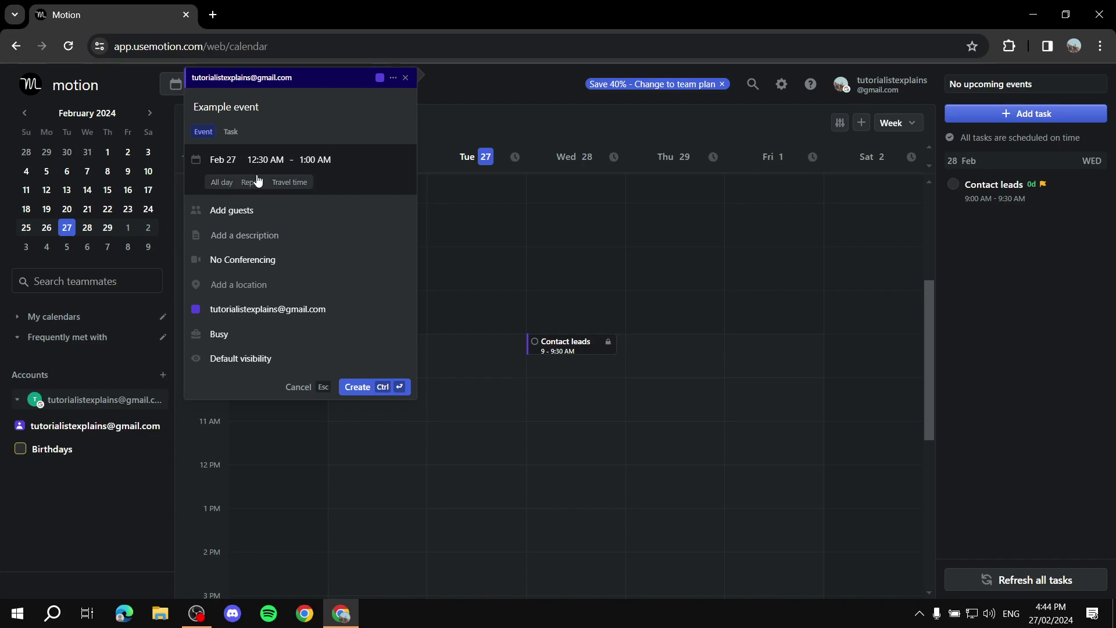
pyautogui.click(227, 163)
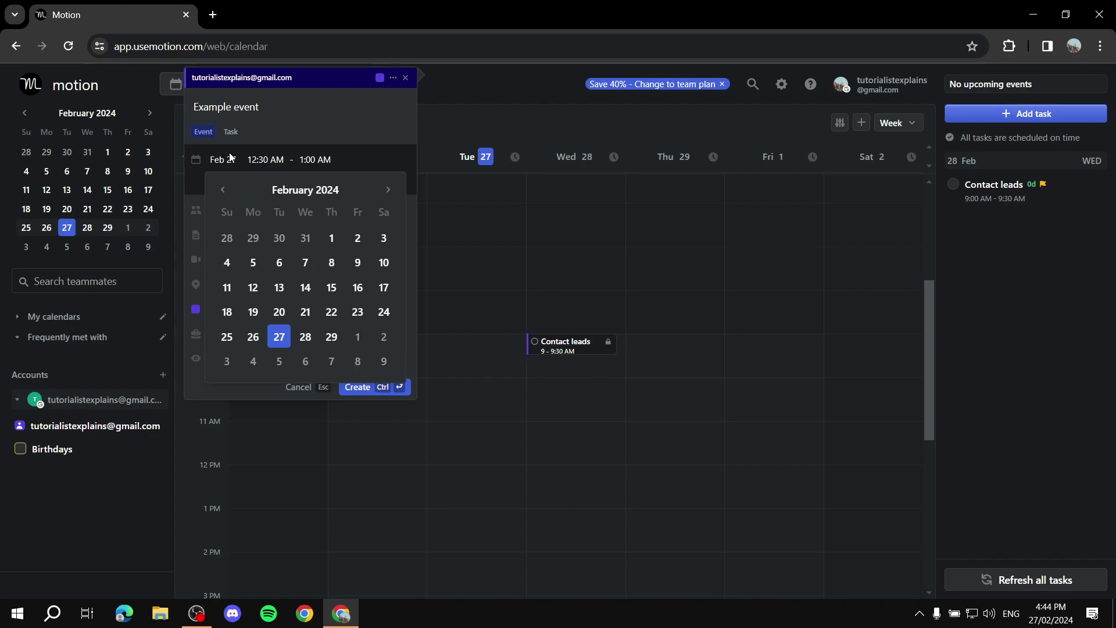
pyautogui.click(331, 338)
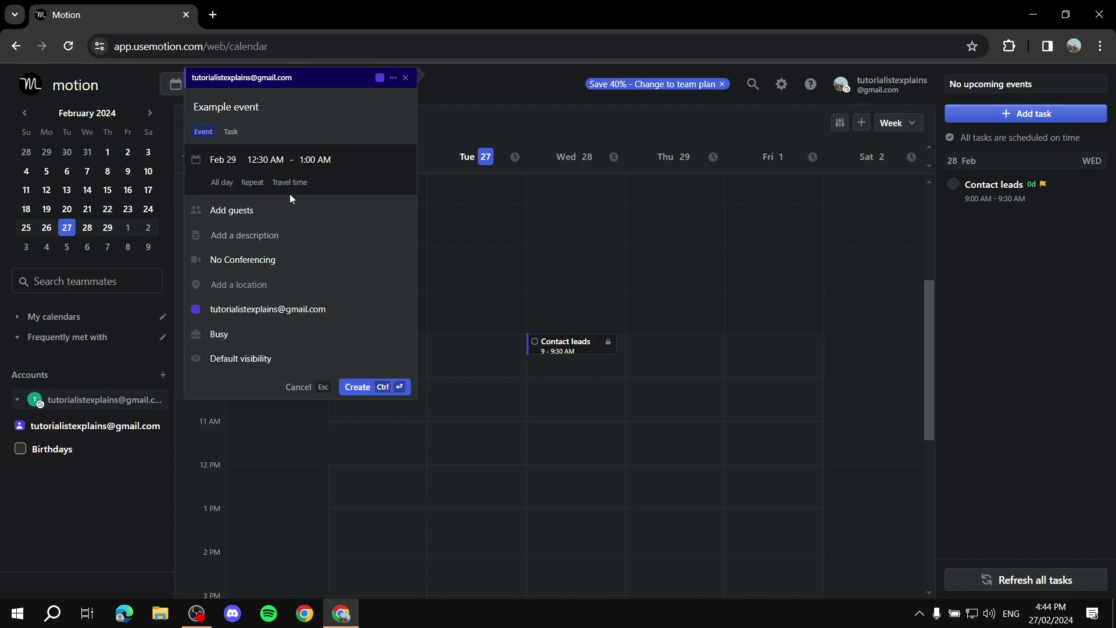
# - Set the start time of the Example event to 4:00 PM
pyautogui.click(248, 168)
pyautogui.scroll(-8, 281, 288)
pyautogui.scroll(2, 312, 283)
pyautogui.scroll(-12, 303, 280)
pyautogui.scroll(-14, 303, 279)
pyautogui.scroll(3, 303, 279)
pyautogui.scroll(5, 297, 222)
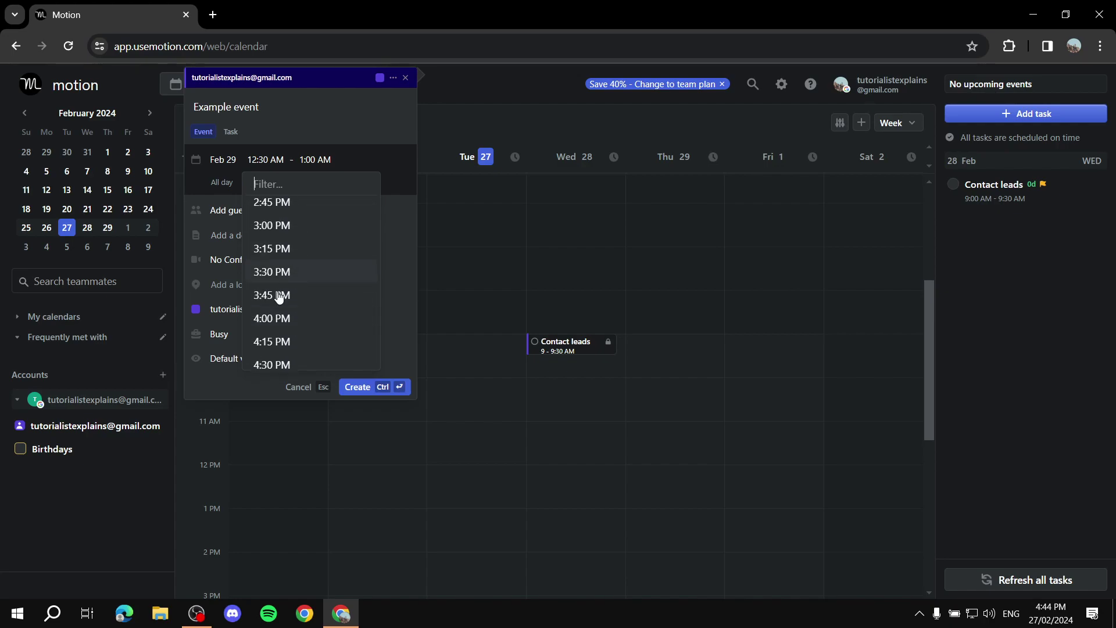
pyautogui.click(271, 318)
# - Set the end time of the Example event to 7:00 PM
pyautogui.click(307, 163)
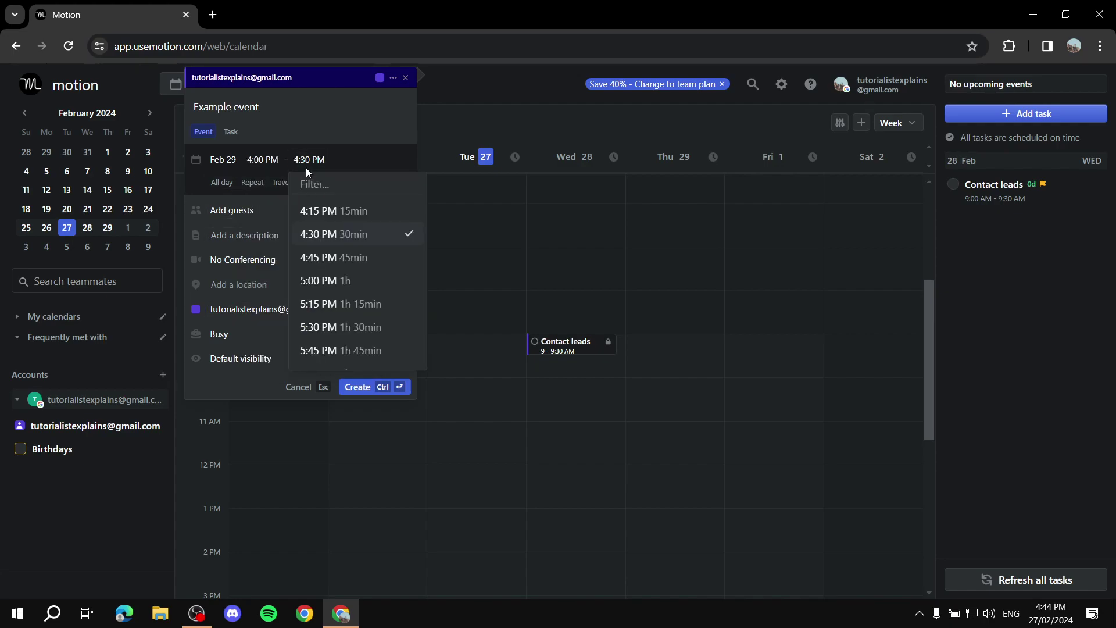
pyautogui.scroll(-6, 366, 293)
pyautogui.scroll(3, 371, 279)
pyautogui.scroll(2, 371, 277)
pyautogui.scroll(-2, 372, 302)
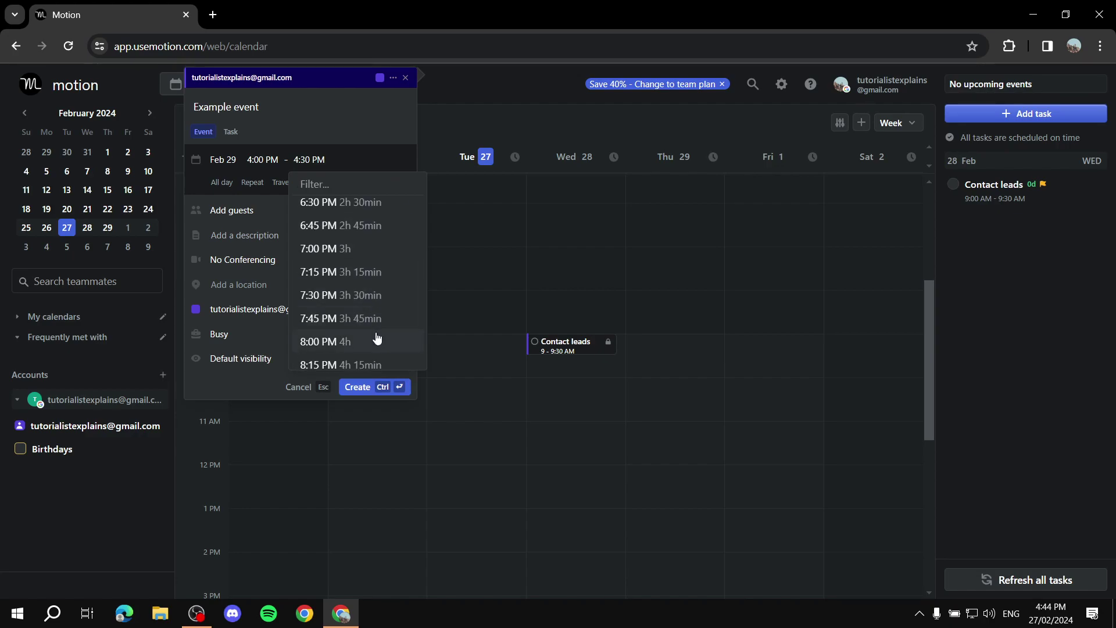
pyautogui.click(361, 248)
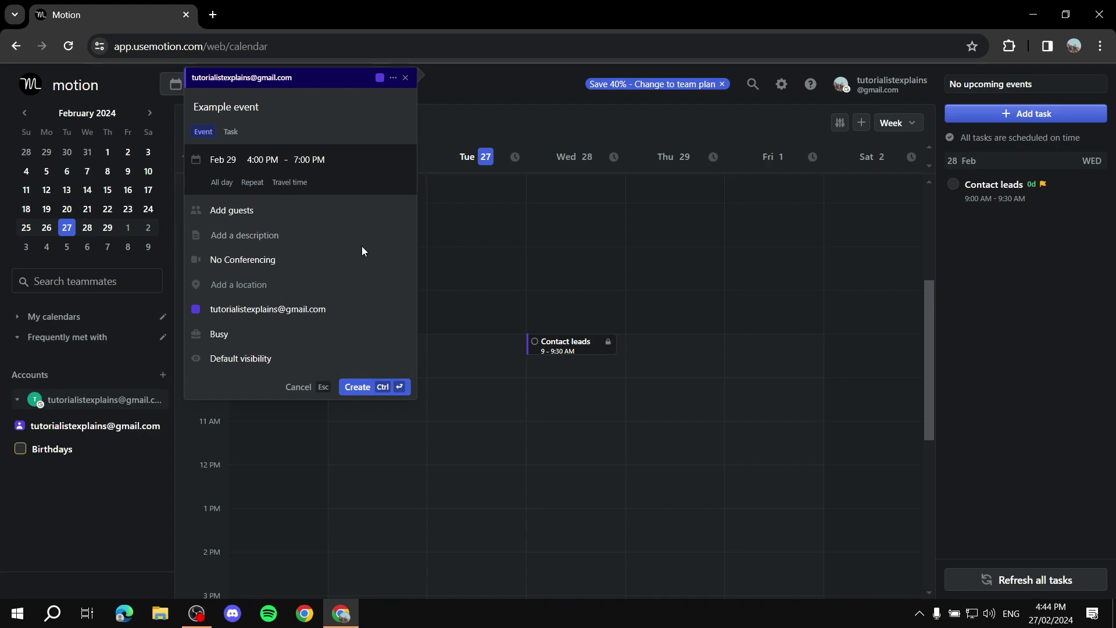
# - Switch the event's all-day option on and back off, and view the available repeat options
pyautogui.click(230, 184)
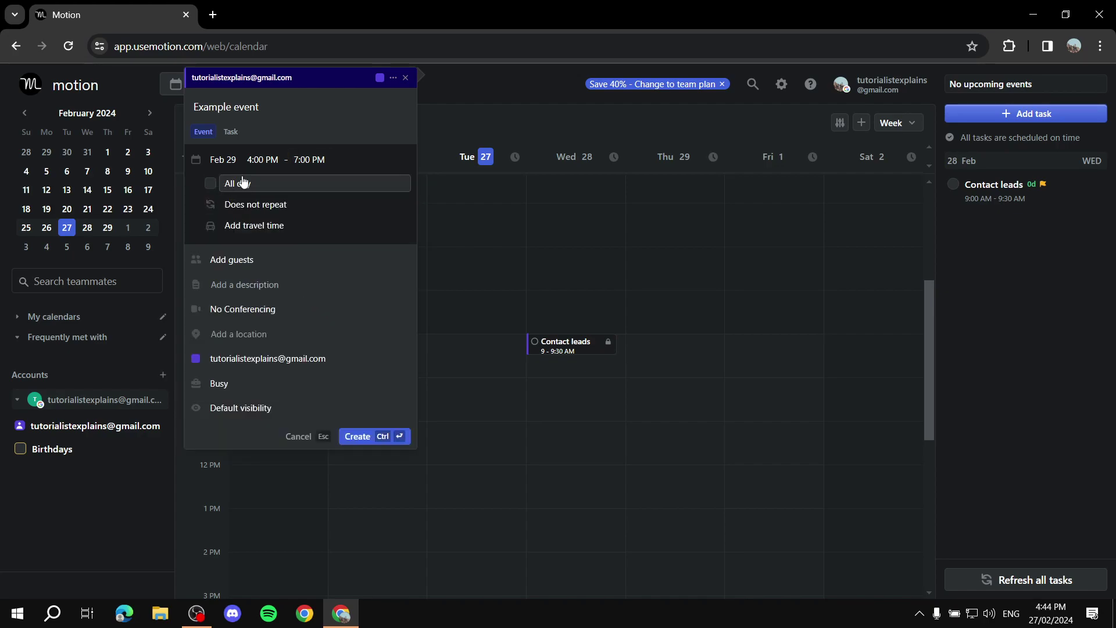
pyautogui.click(210, 185)
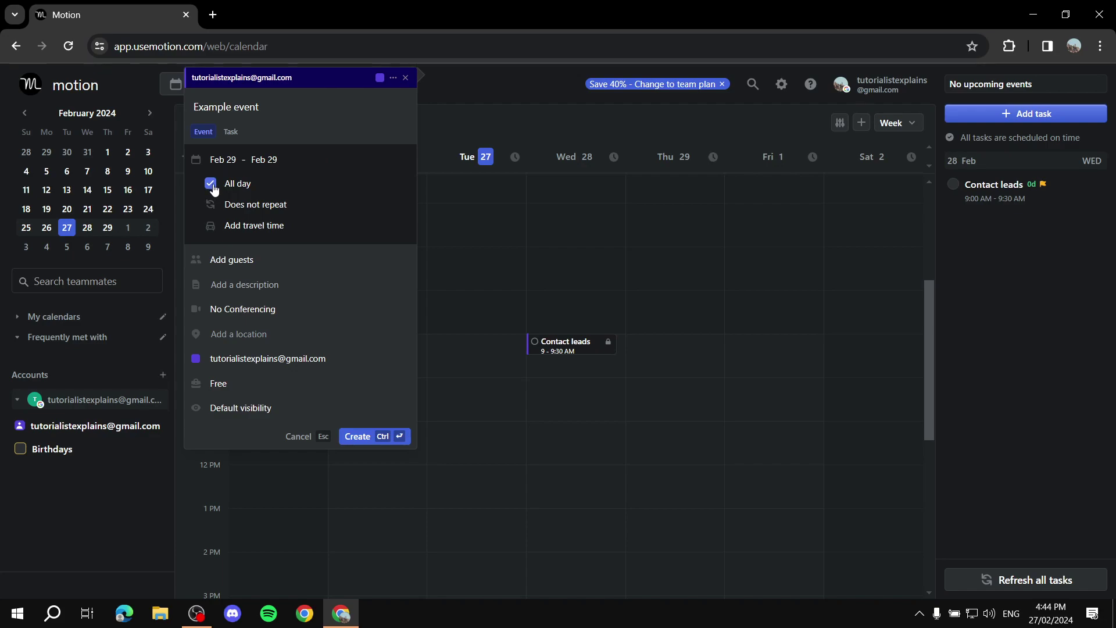
pyautogui.click(212, 184)
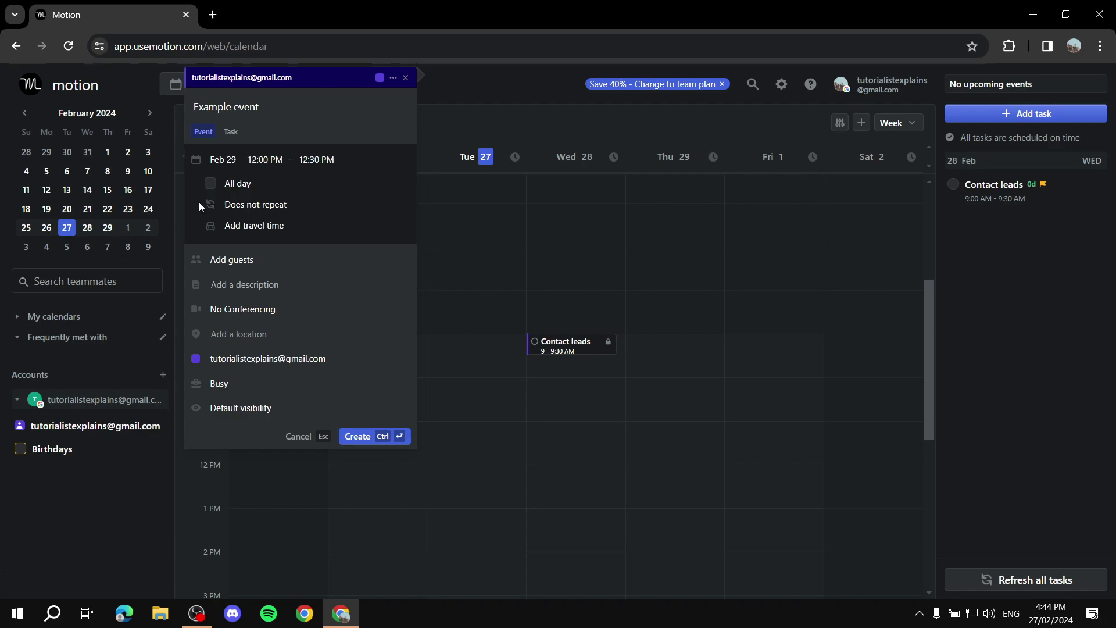
pyautogui.click(248, 206)
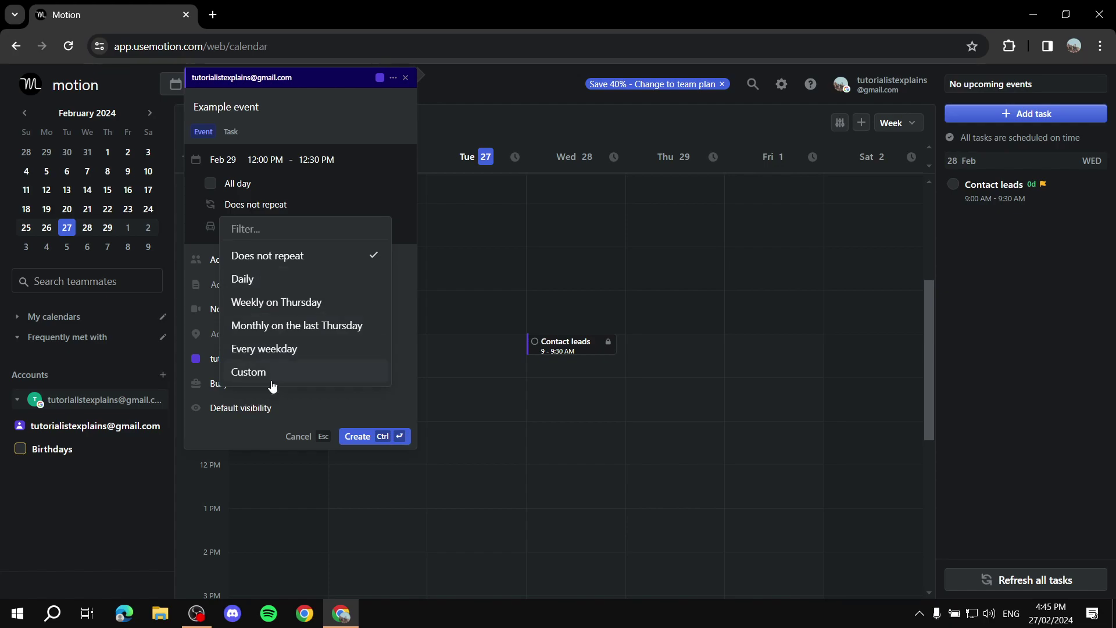
pyautogui.click(254, 204)
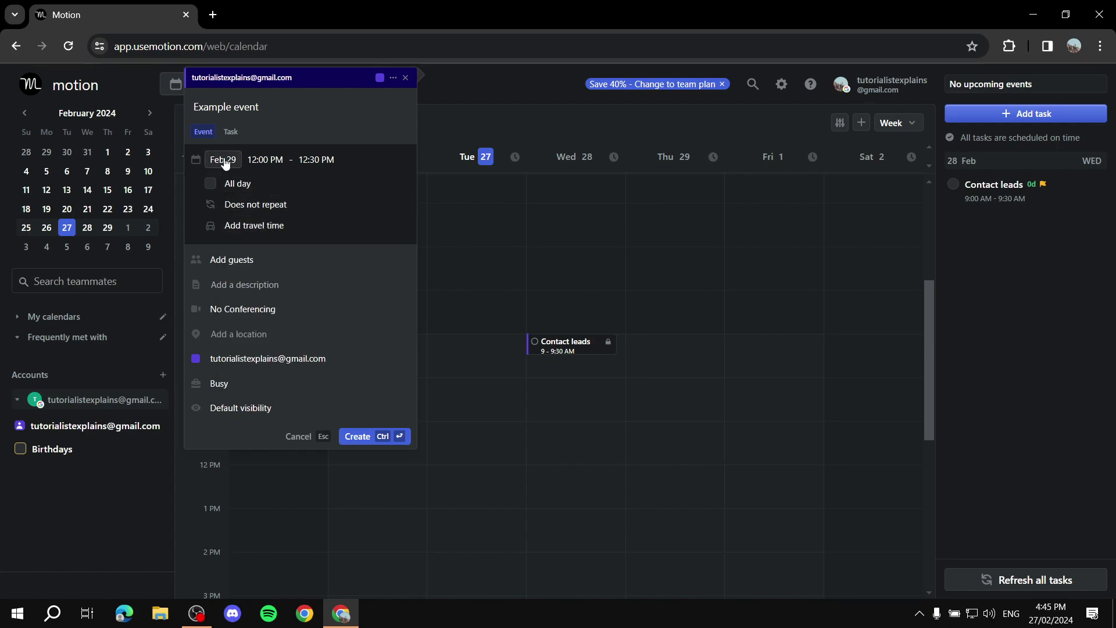
# - Check the guests field and enter the event description "This is for an example"
pyautogui.click(299, 272)
pyautogui.click(274, 266)
pyautogui.click(292, 291)
pyautogui.click(321, 286)
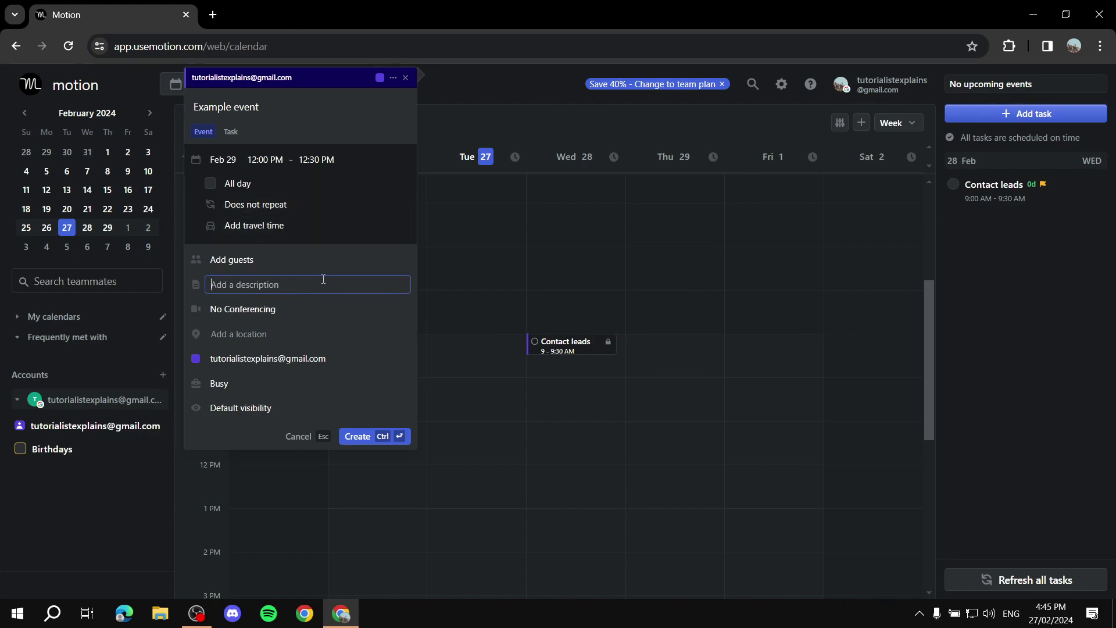
pyautogui.write('This is for an example')
# - View the event's conferencing options, try to choose Zoom, and close its sign-in window
pyautogui.click(324, 314)
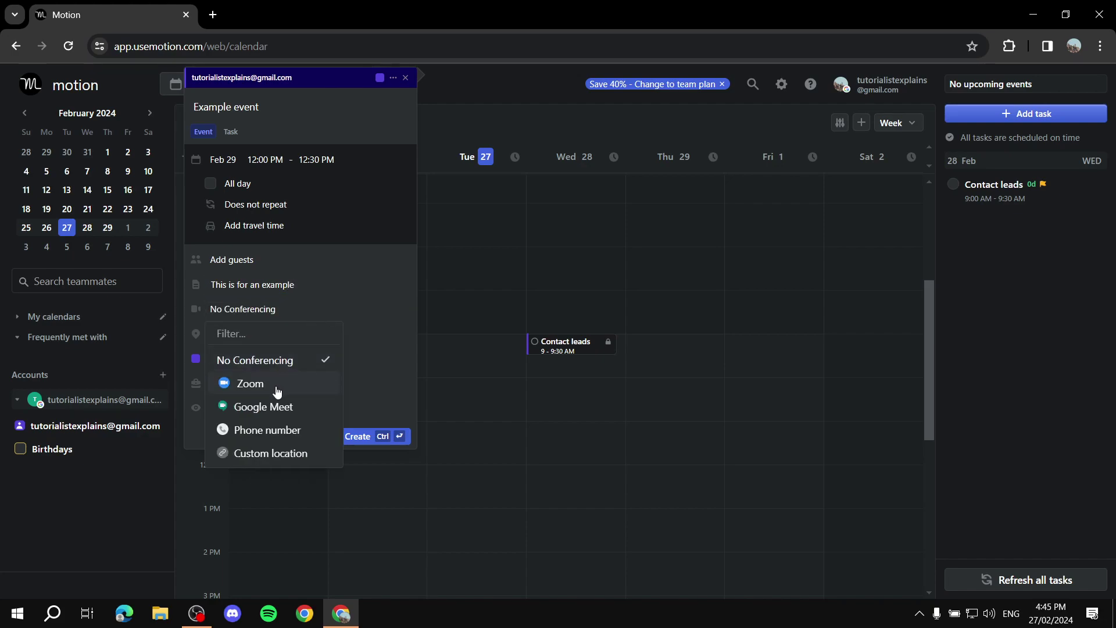
pyautogui.click(285, 308)
pyautogui.click(300, 308)
pyautogui.click(261, 385)
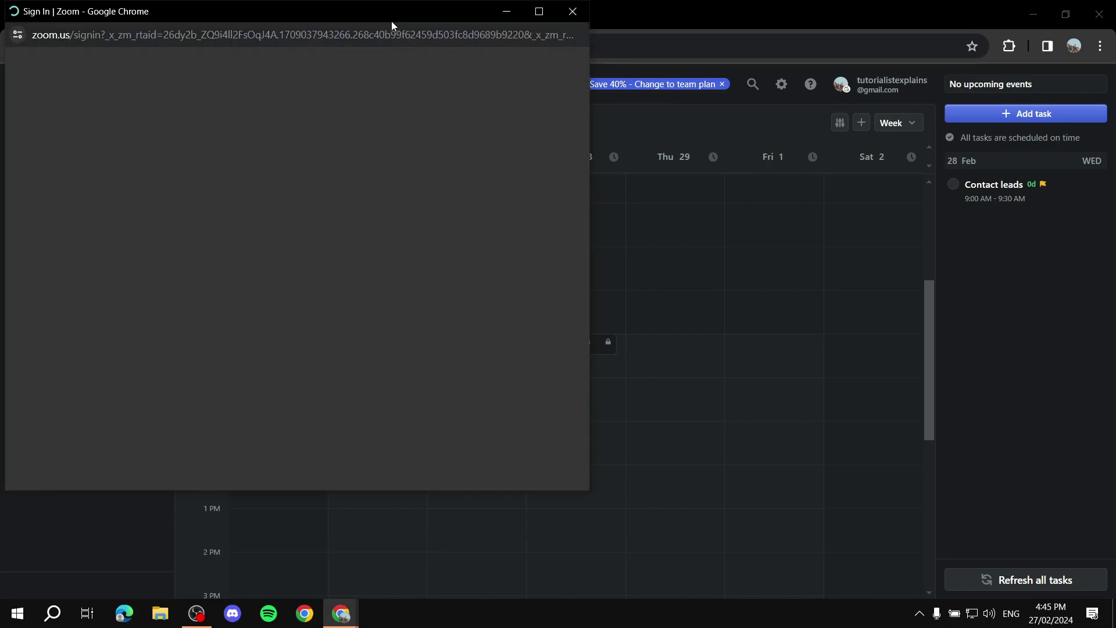
pyautogui.moveTo(392, 21); pyautogui.dragTo(504, 75)
pyautogui.click(690, 71)
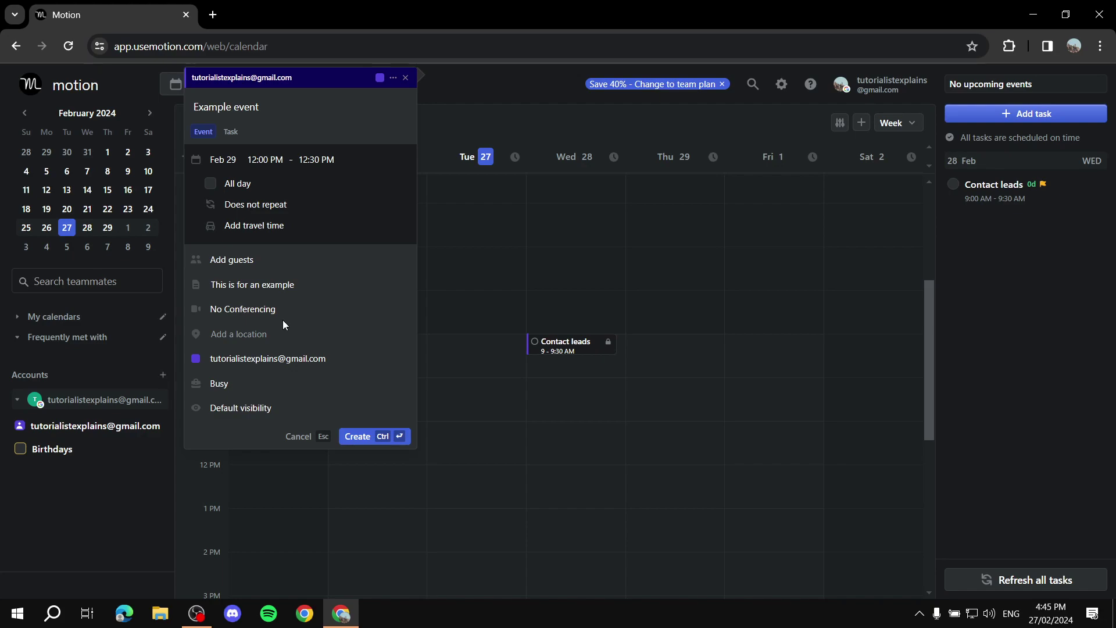
# - Review the event's location, calendar, availability and visibility options without changing them, and create the event
pyautogui.click(282, 335)
pyautogui.click(343, 357)
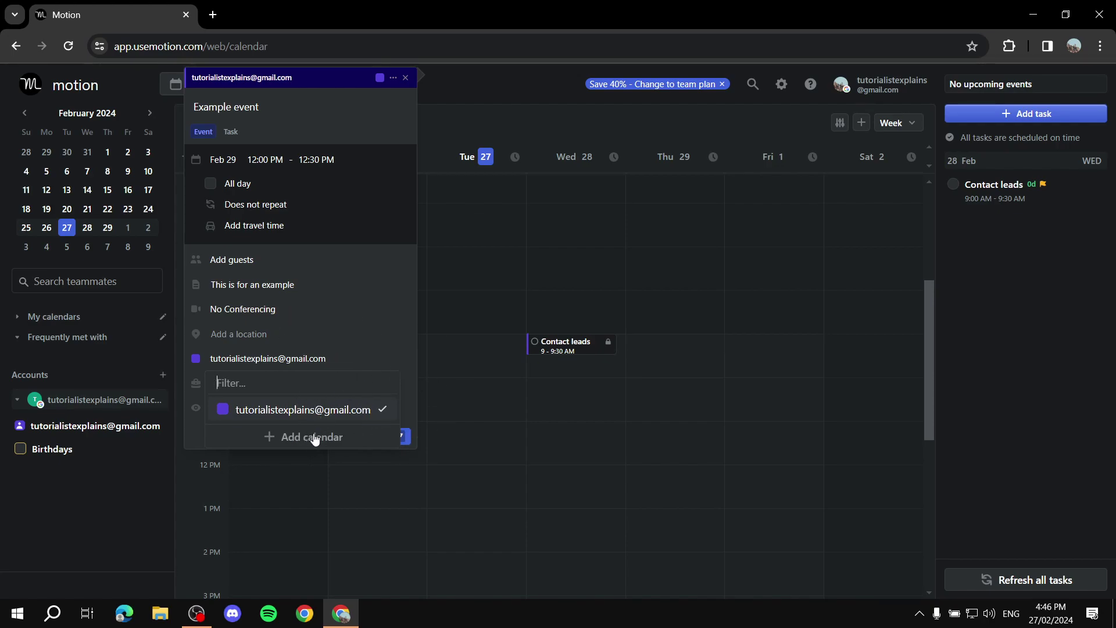
pyautogui.click(326, 352)
pyautogui.click(267, 383)
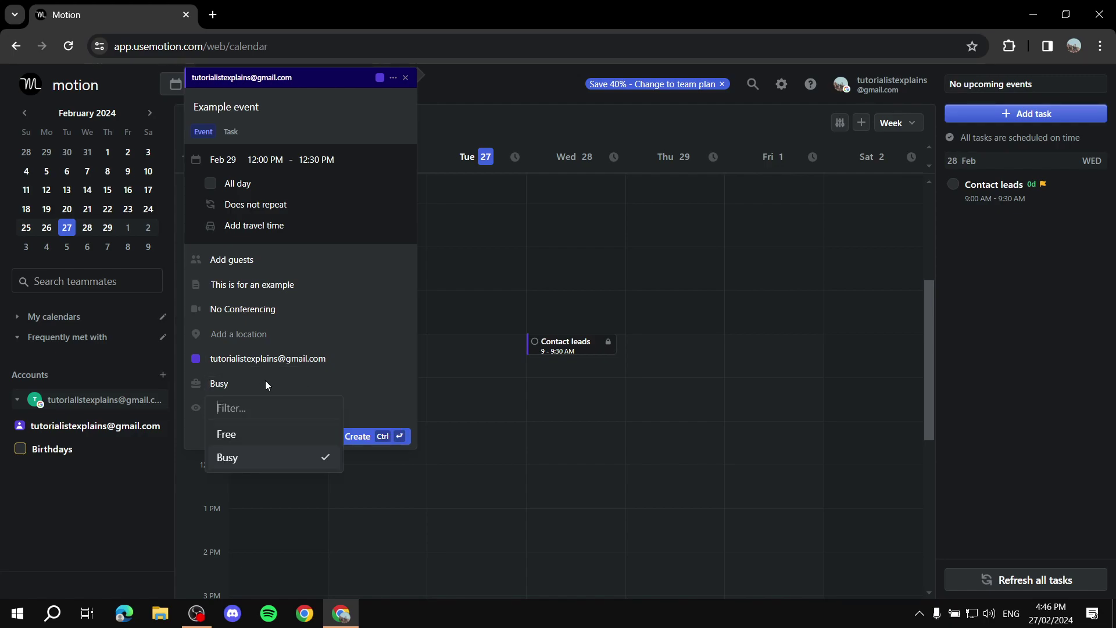
pyautogui.click(257, 399)
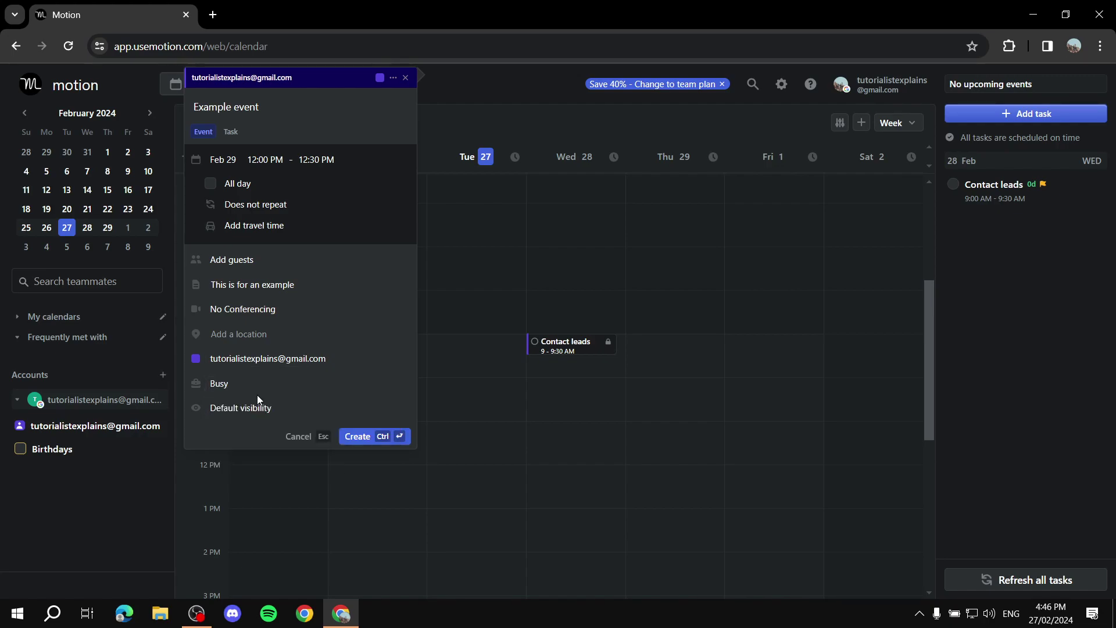
pyautogui.click(311, 411)
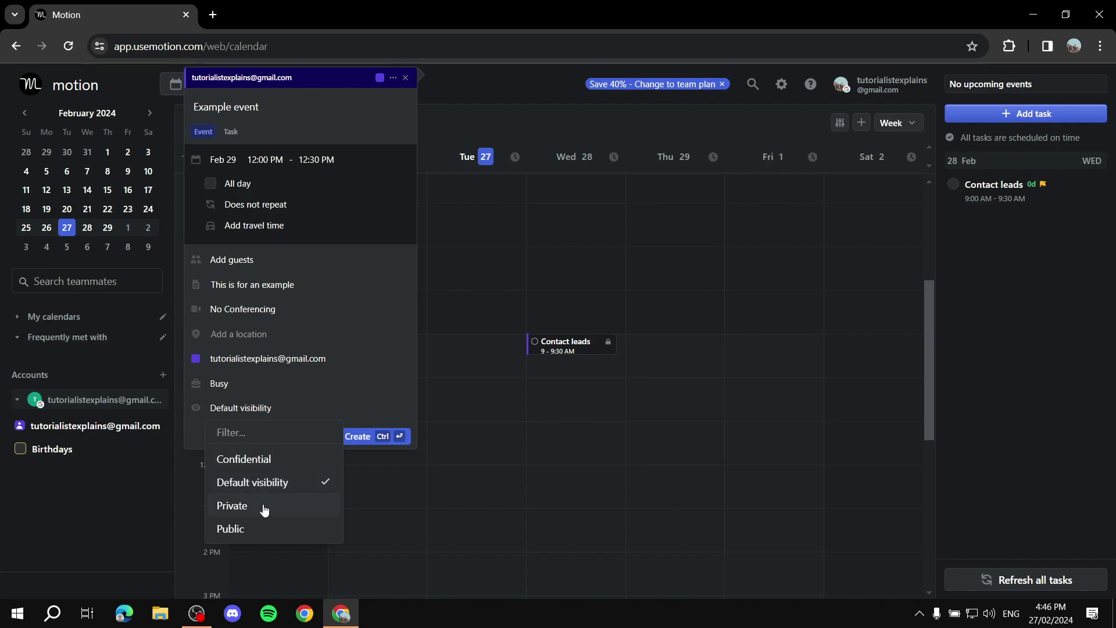
pyautogui.click(302, 413)
pyautogui.click(379, 436)
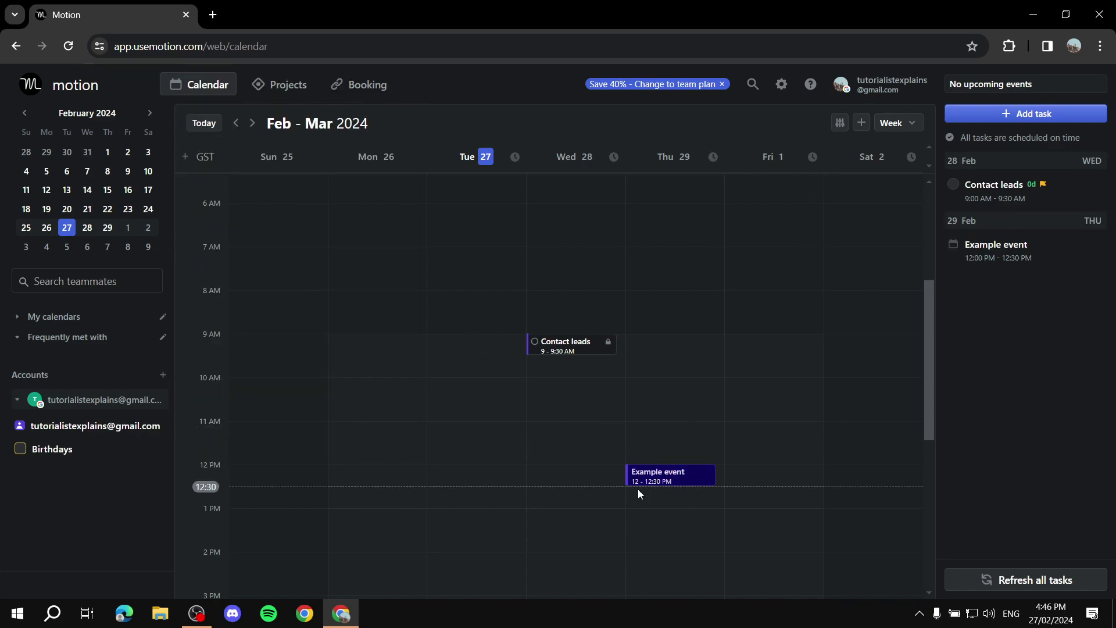
# - Reschedule the Example event on Thursday 29 in the calendar grid to run from 4 PM to 6 PM
pyautogui.scroll(-3, 709, 418)
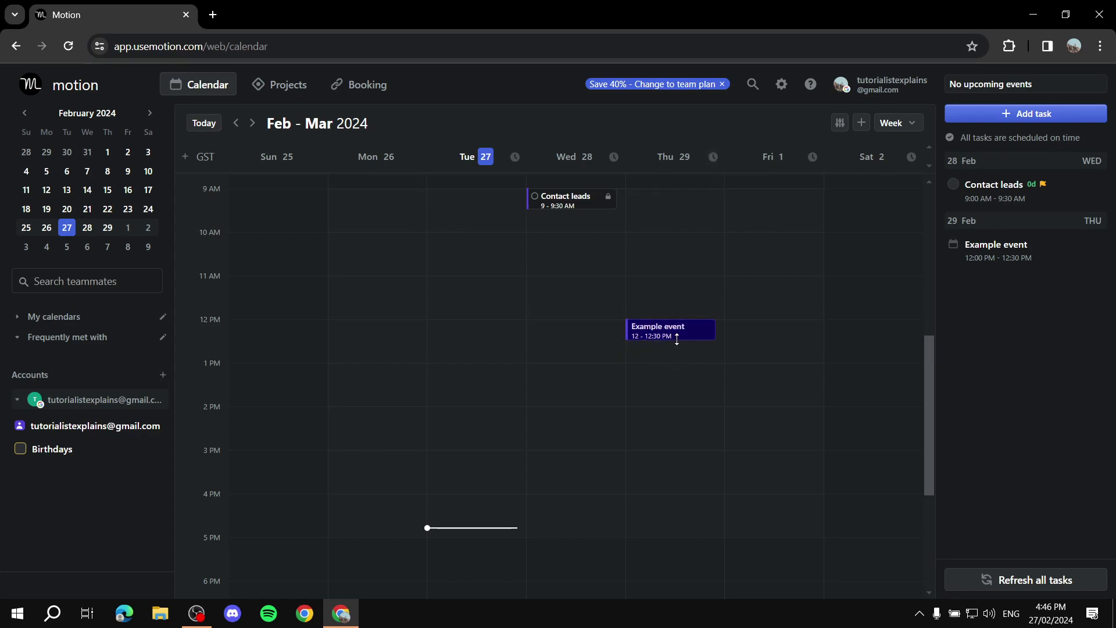
pyautogui.moveTo(677, 343); pyautogui.dragTo(674, 393)
pyautogui.moveTo(674, 353); pyautogui.dragTo(697, 416)
pyautogui.scroll(-4, 697, 417)
pyautogui.scroll(1, 695, 326)
pyautogui.moveTo(694, 272); pyautogui.dragTo(689, 334)
pyautogui.scroll(2, 787, 321)
pyautogui.scroll(-1, 743, 336)
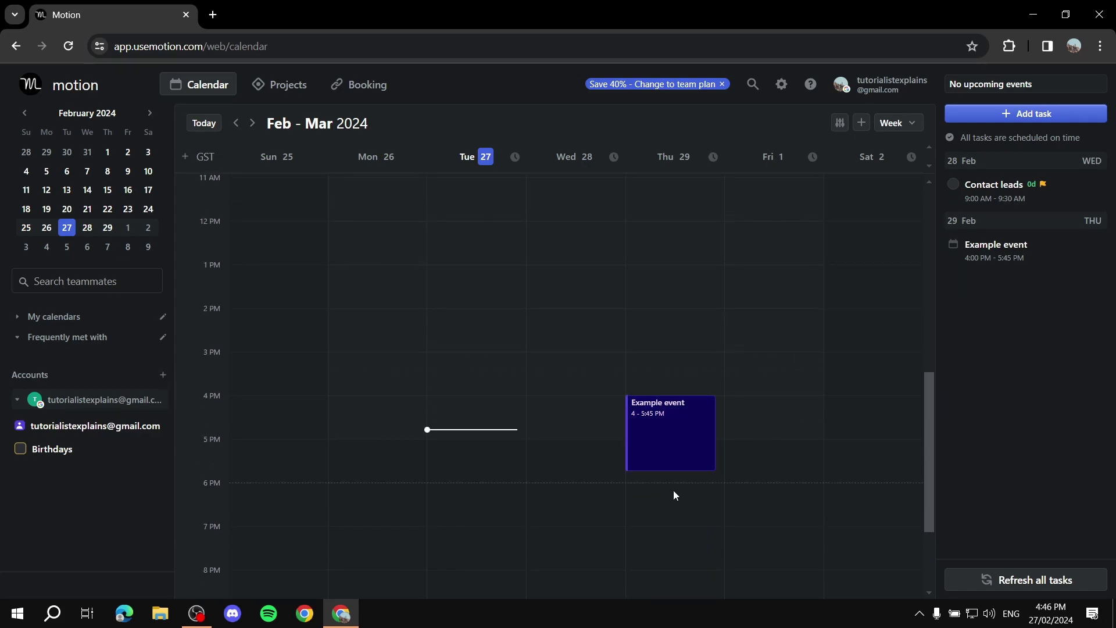
pyautogui.moveTo(664, 468); pyautogui.dragTo(663, 478)
# - Look over the week's schedule and view the calendar display options for week start, completed tasks and agenda events
pyautogui.scroll(5, 738, 418)
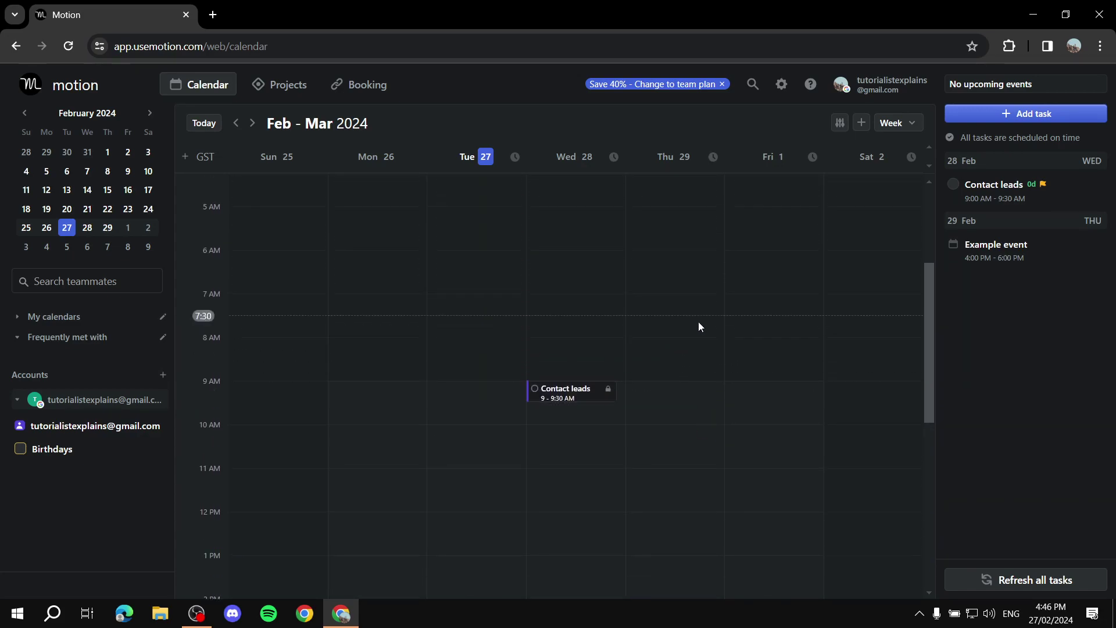
pyautogui.scroll(-5, 727, 323)
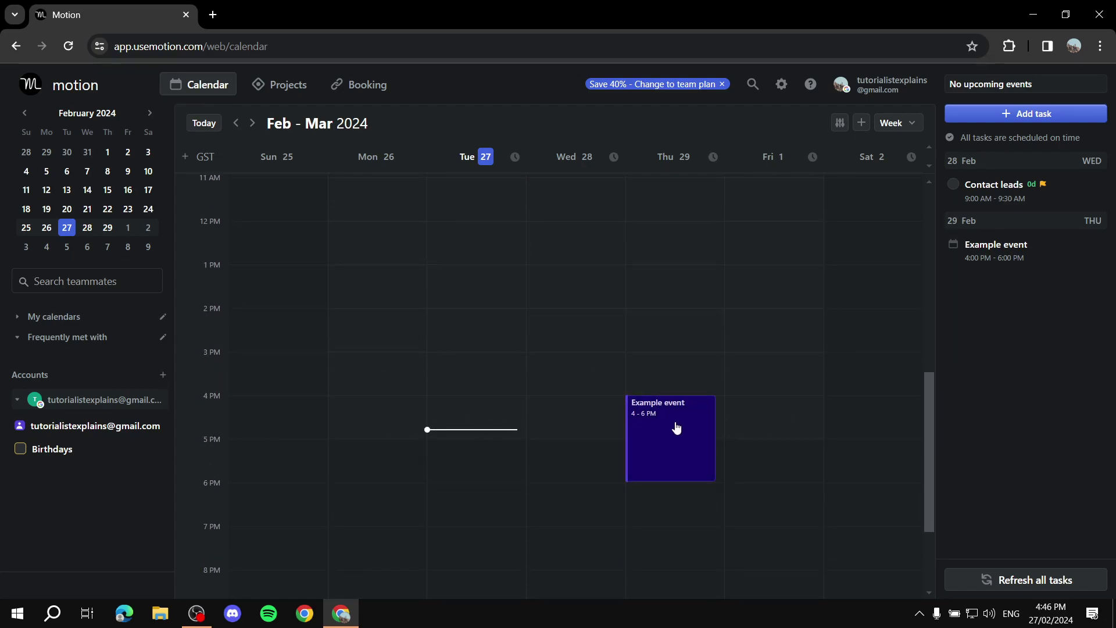
pyautogui.scroll(3, 751, 343)
pyautogui.scroll(2, 751, 341)
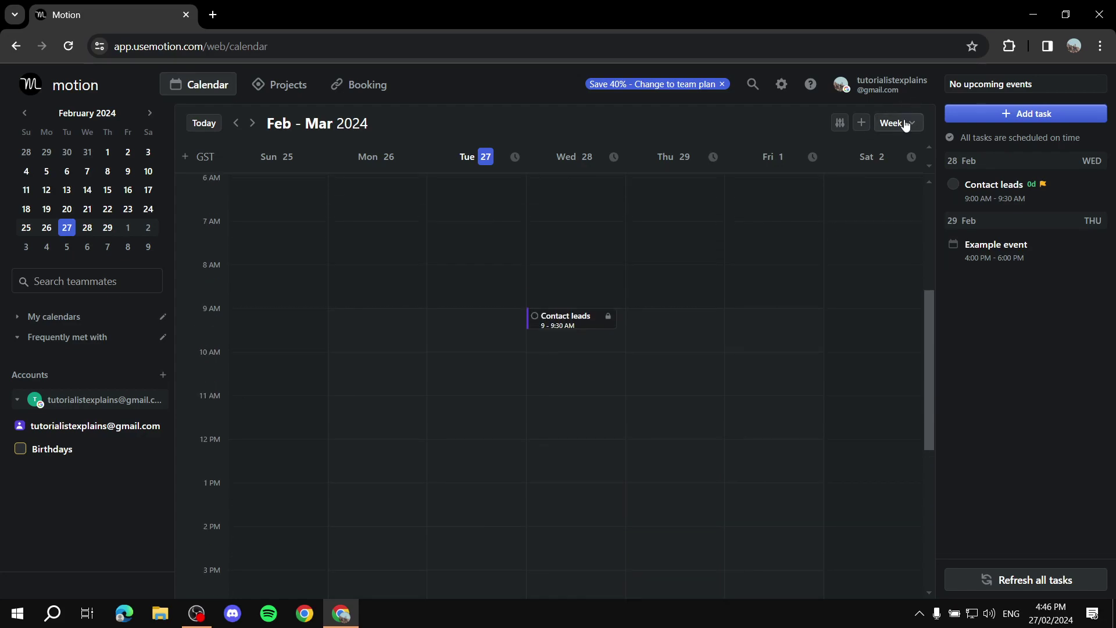
pyautogui.click(841, 122)
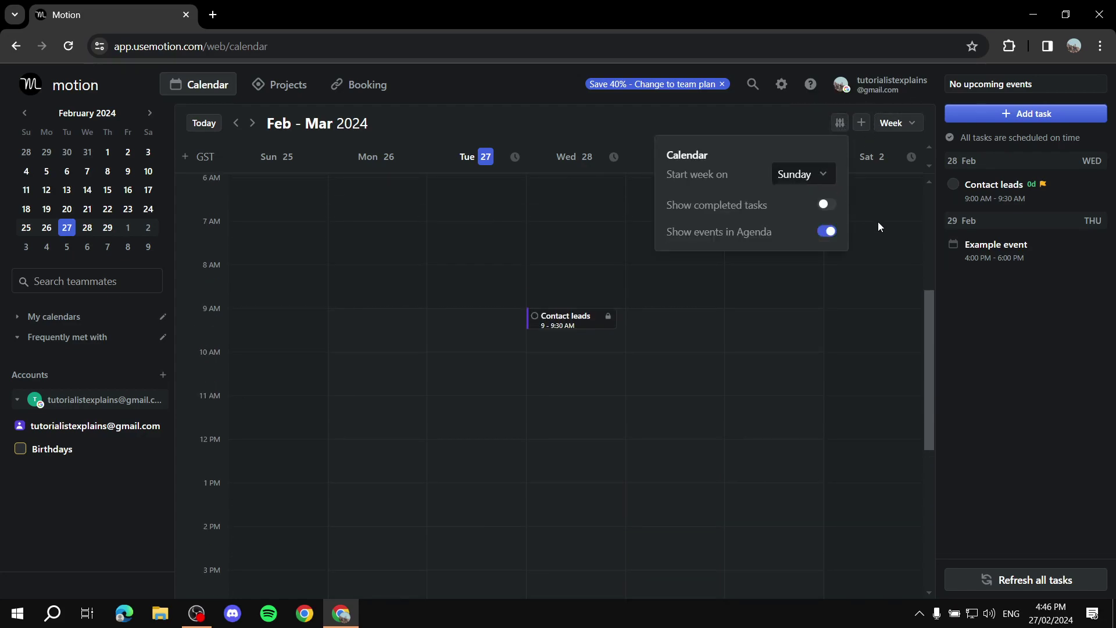
pyautogui.click(877, 221)
# - Create a new task named "Water the plants" from the calendar and dismiss its notification
pyautogui.click(861, 122)
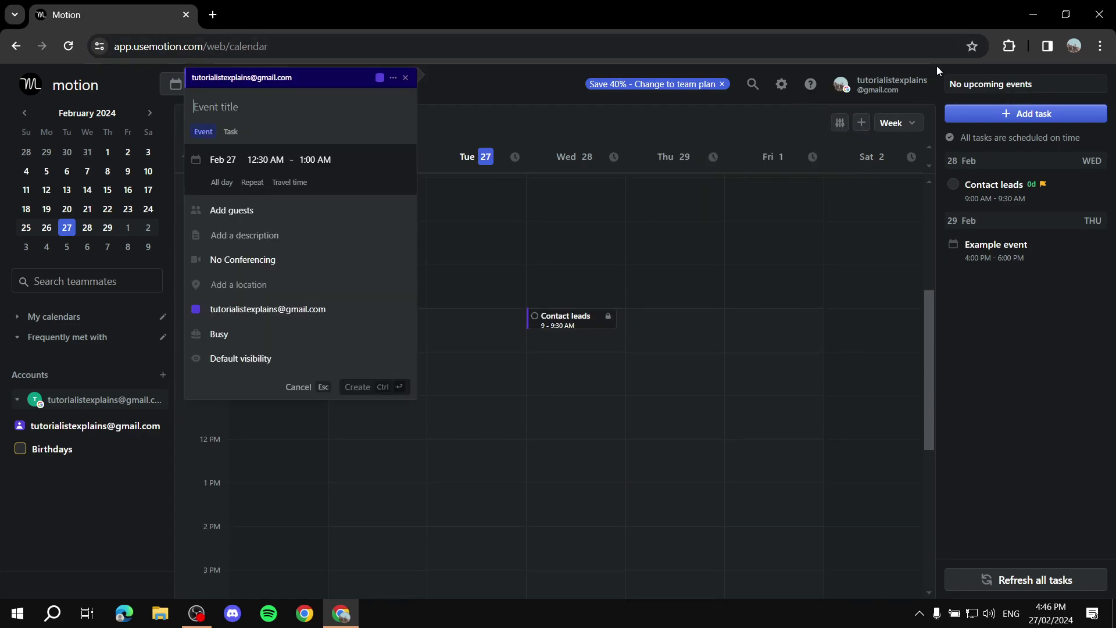
pyautogui.click(230, 134)
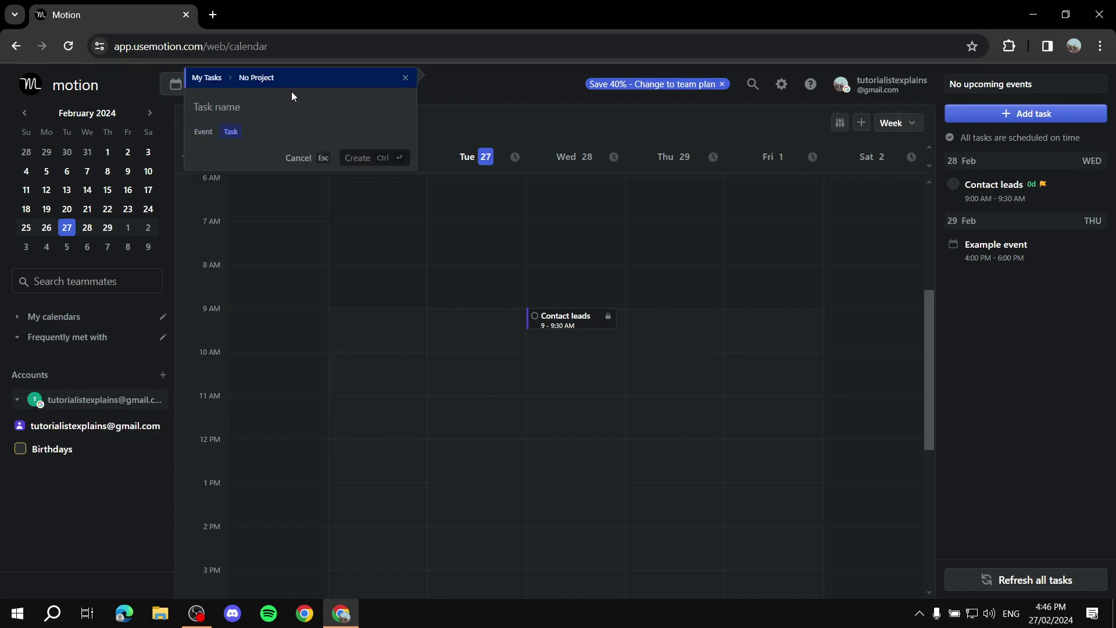
pyautogui.write('W')
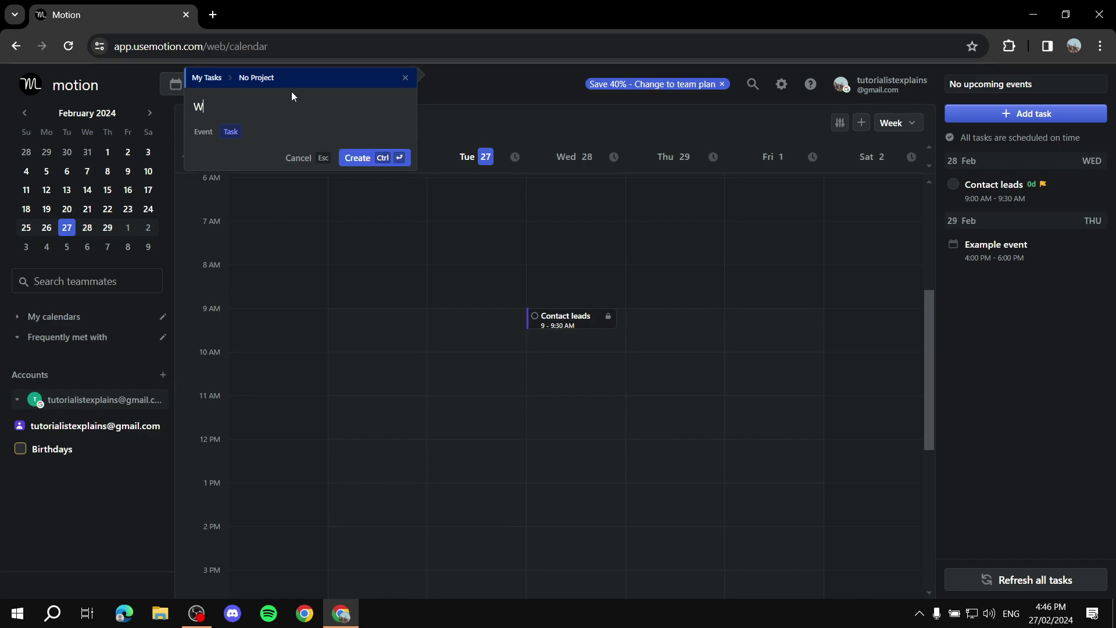
pyautogui.write('ater the plants')
pyautogui.click(364, 147)
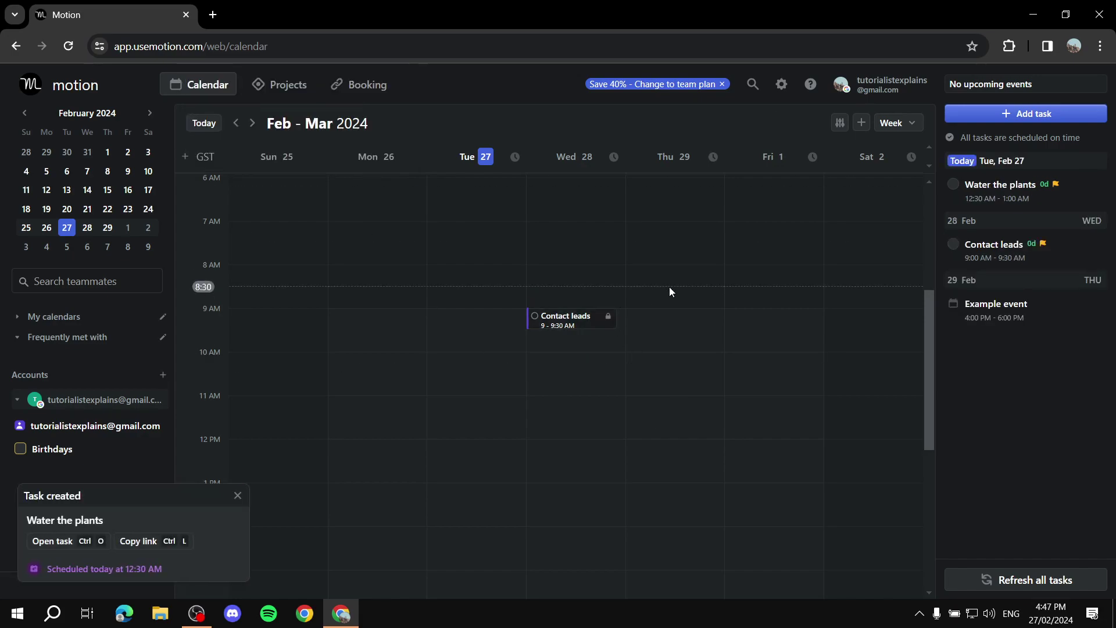
pyautogui.scroll(-1, 668, 287)
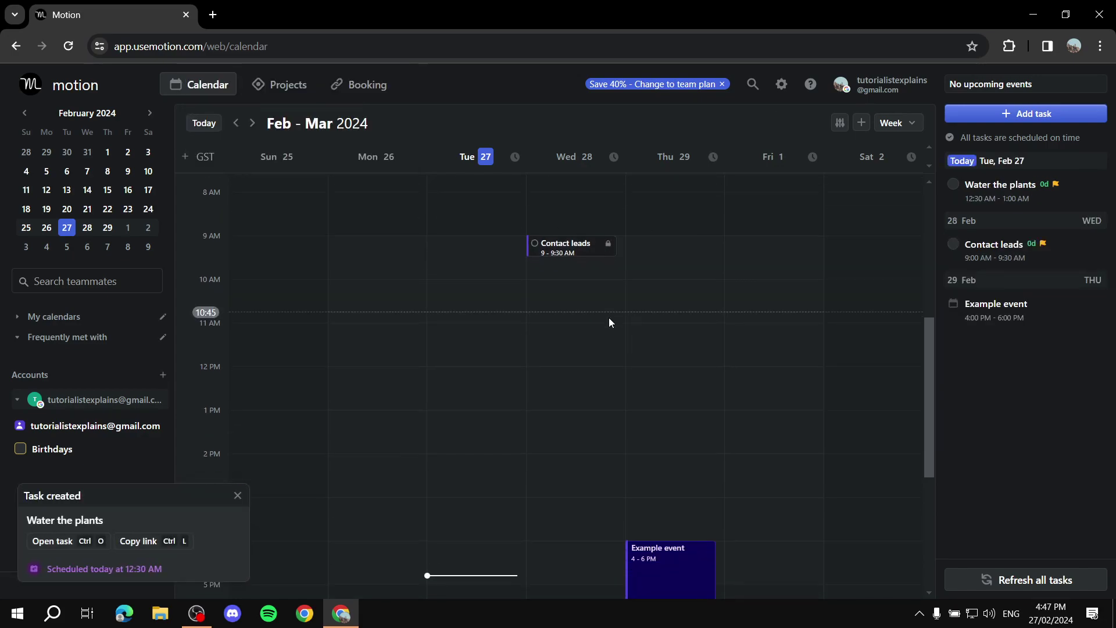
pyautogui.click(238, 497)
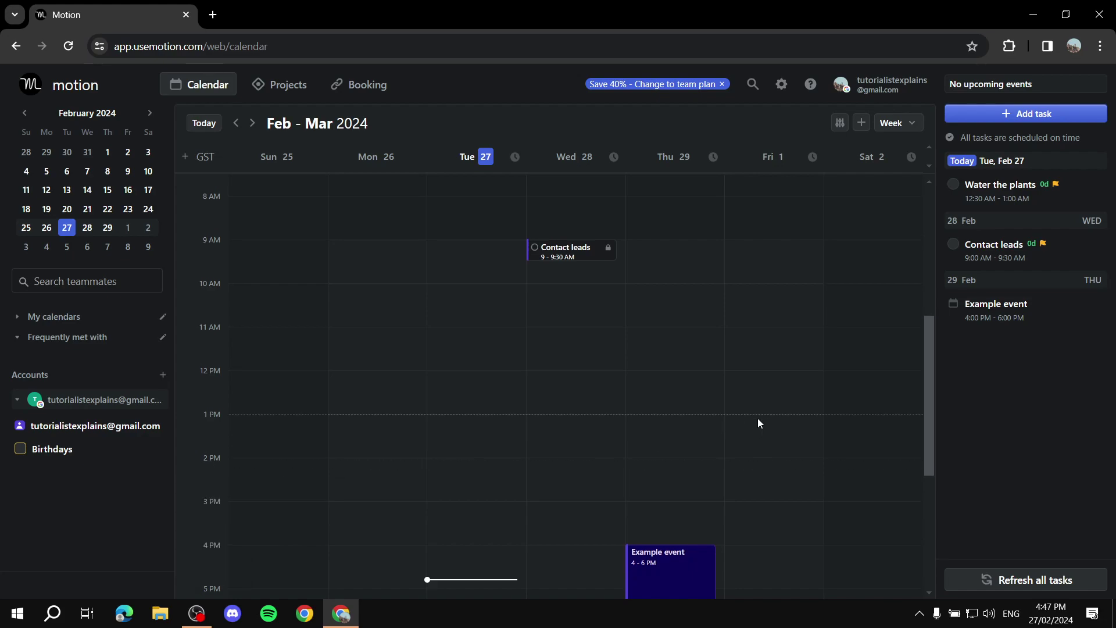
# - View the Water the plants task's details, close them, and look through the week's scheduled items
pyautogui.scroll(4, 757, 417)
pyautogui.scroll(-2, 758, 418)
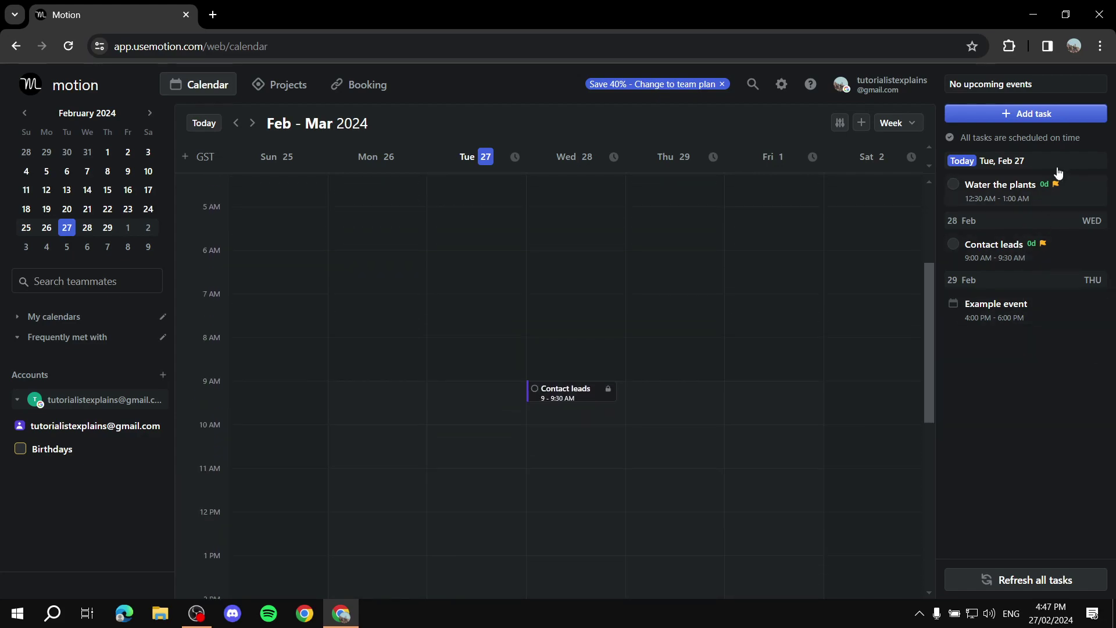
pyautogui.click(1046, 185)
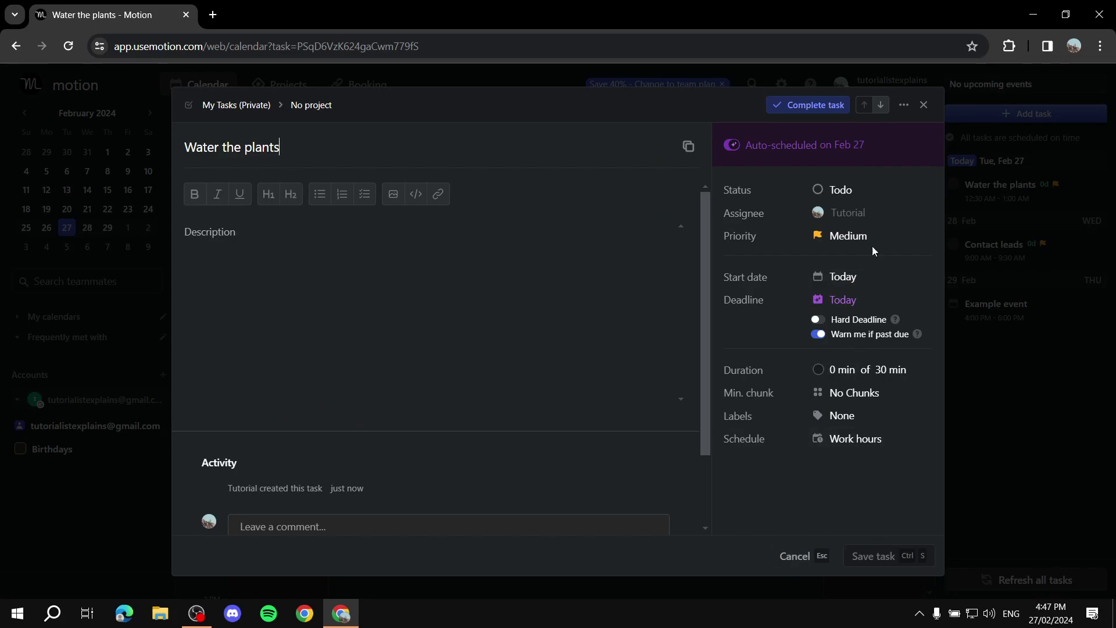
pyautogui.click(926, 104)
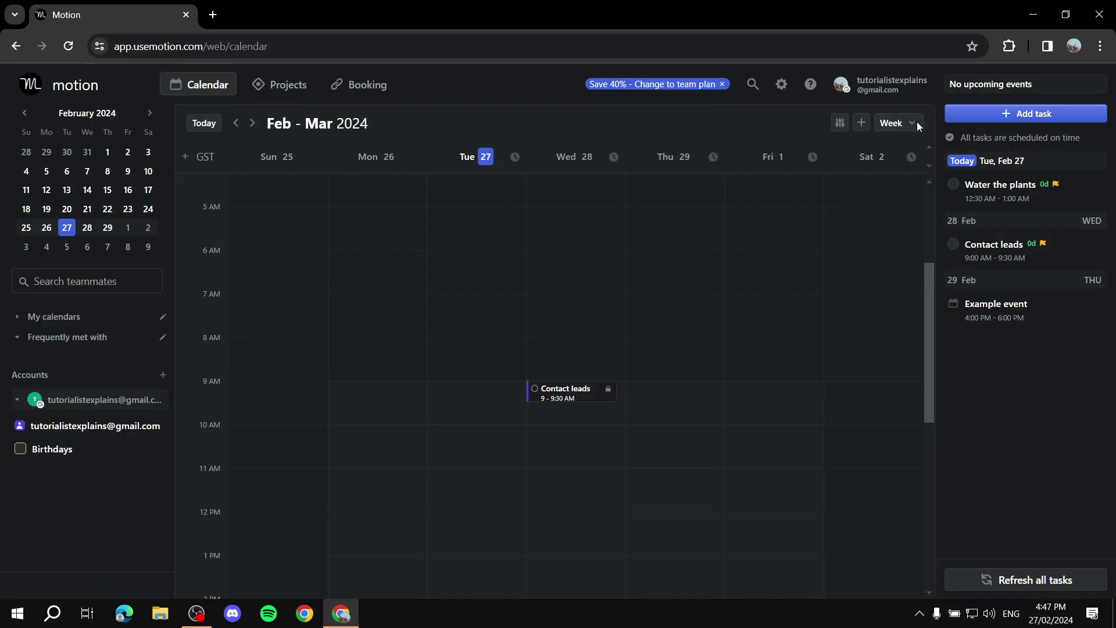
pyautogui.scroll(-7, 655, 333)
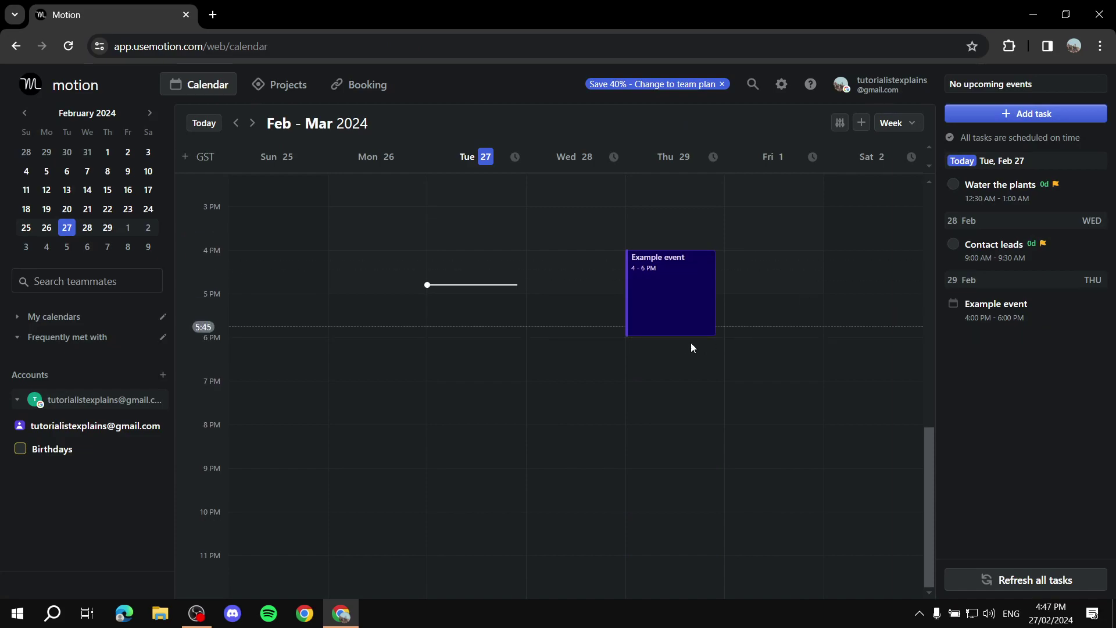
pyautogui.scroll(5, 682, 343)
pyautogui.scroll(5, 753, 297)
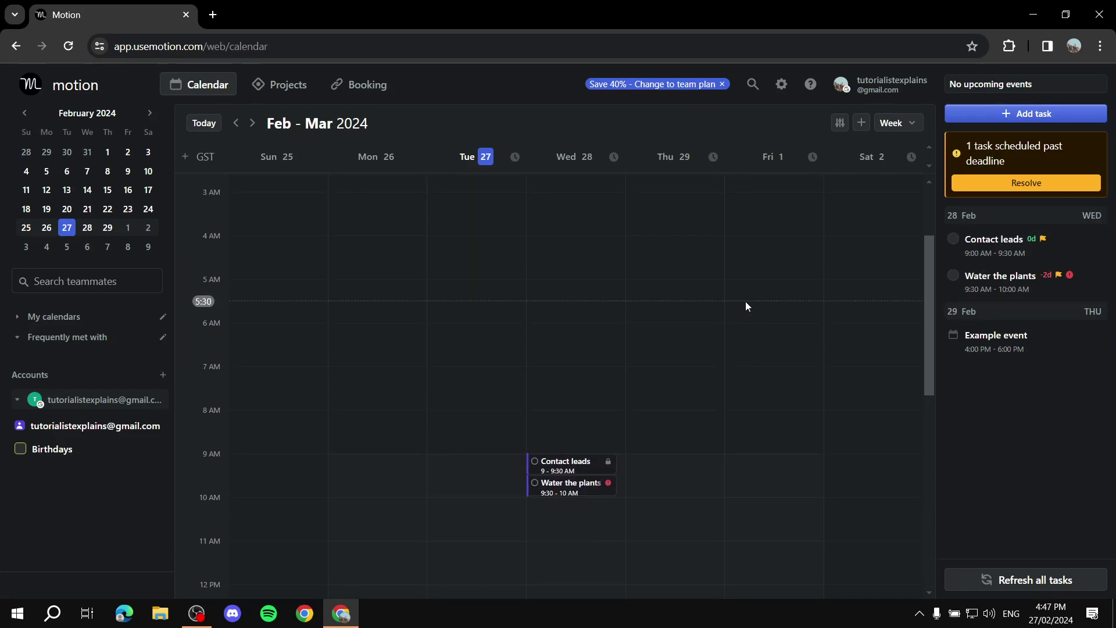
# - Move the Water the plants task to 10:30–11 AM on Wednesday 28 and confirm making it a fixed-time task
pyautogui.moveTo(570, 479); pyautogui.dragTo(559, 526)
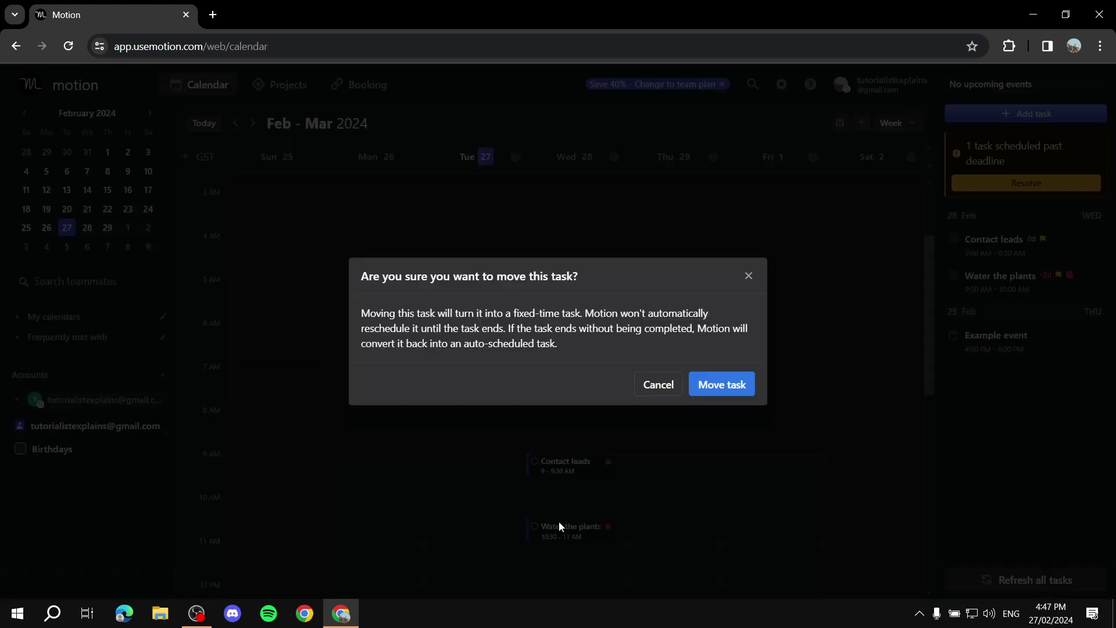
pyautogui.click(753, 384)
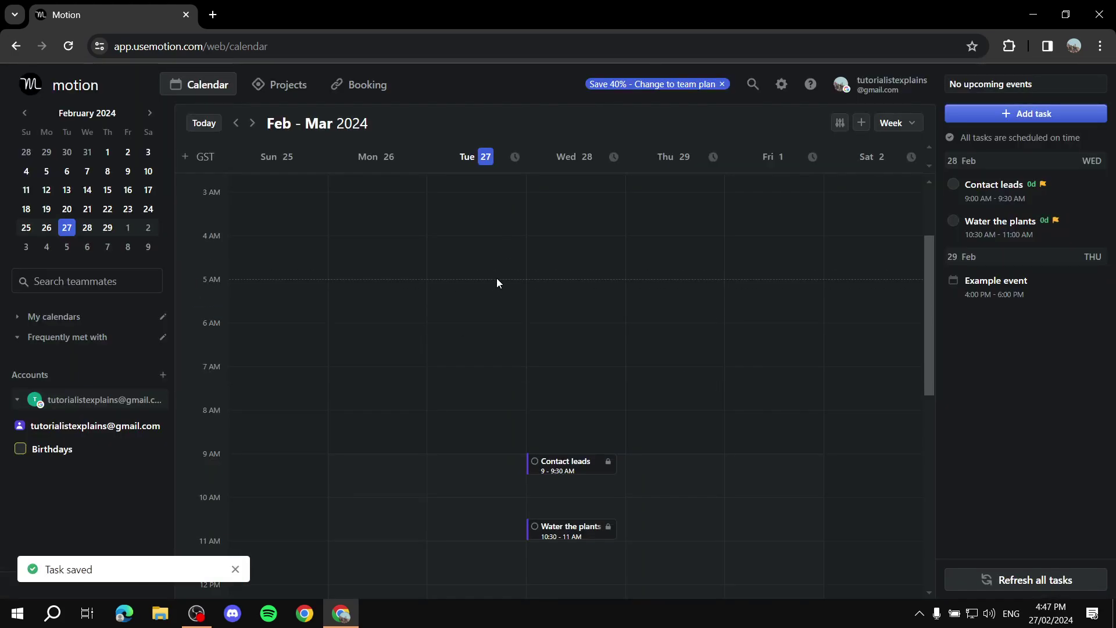
# - Create a task named "Just another example" from the Monday 26 slot at 4:30–5 AM in the calendar
pyautogui.rightClick(326, 258)
pyautogui.press('Escape')
pyautogui.click(330, 260)
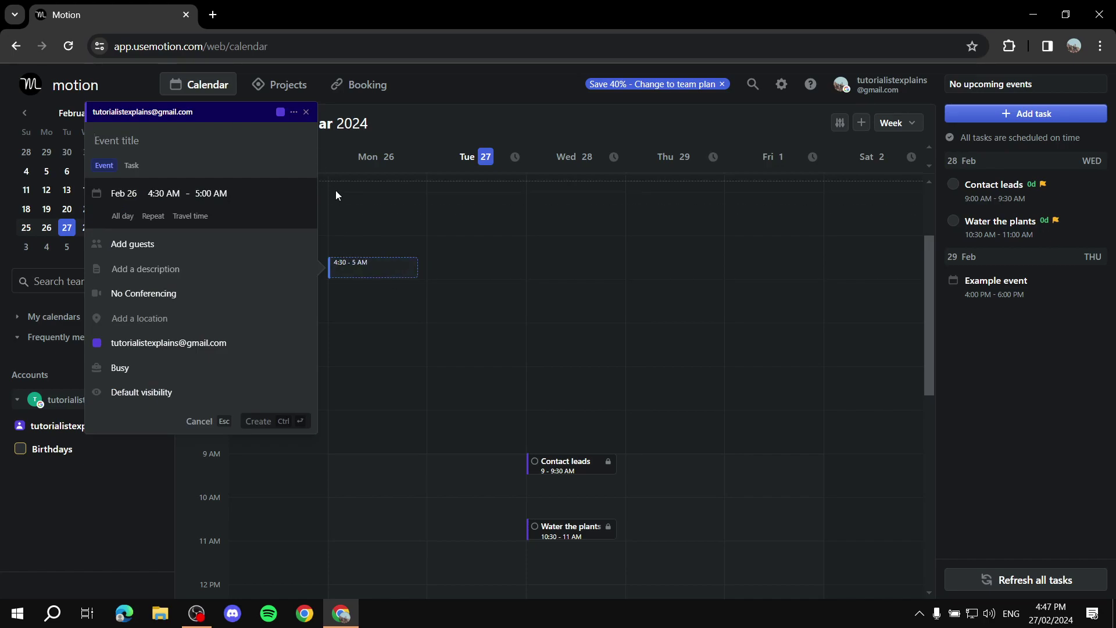
pyautogui.click(140, 169)
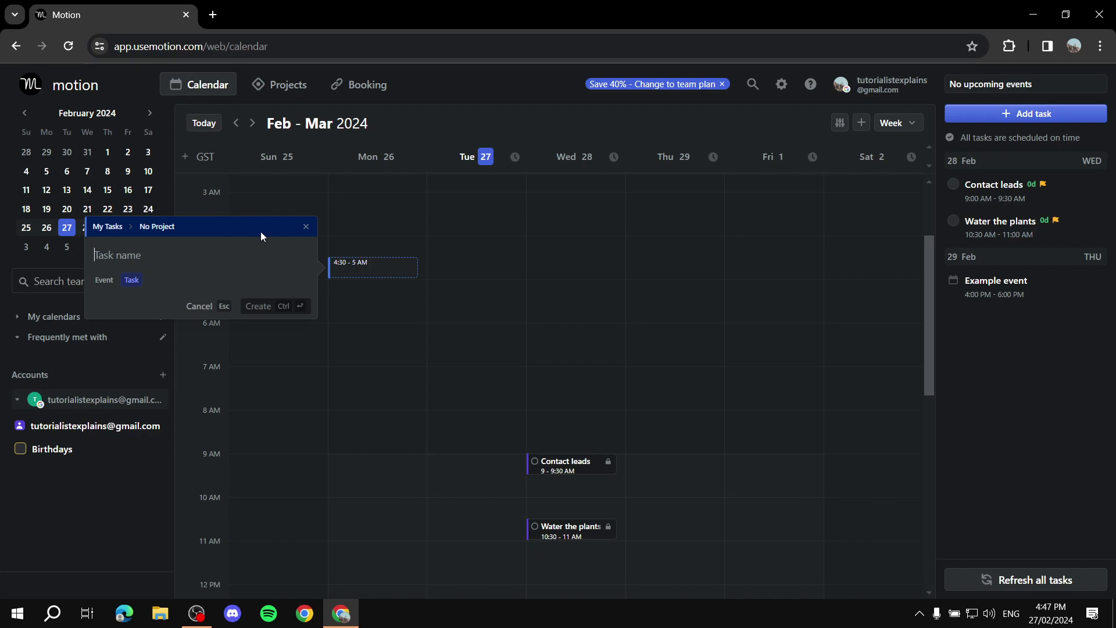
pyautogui.write('J')
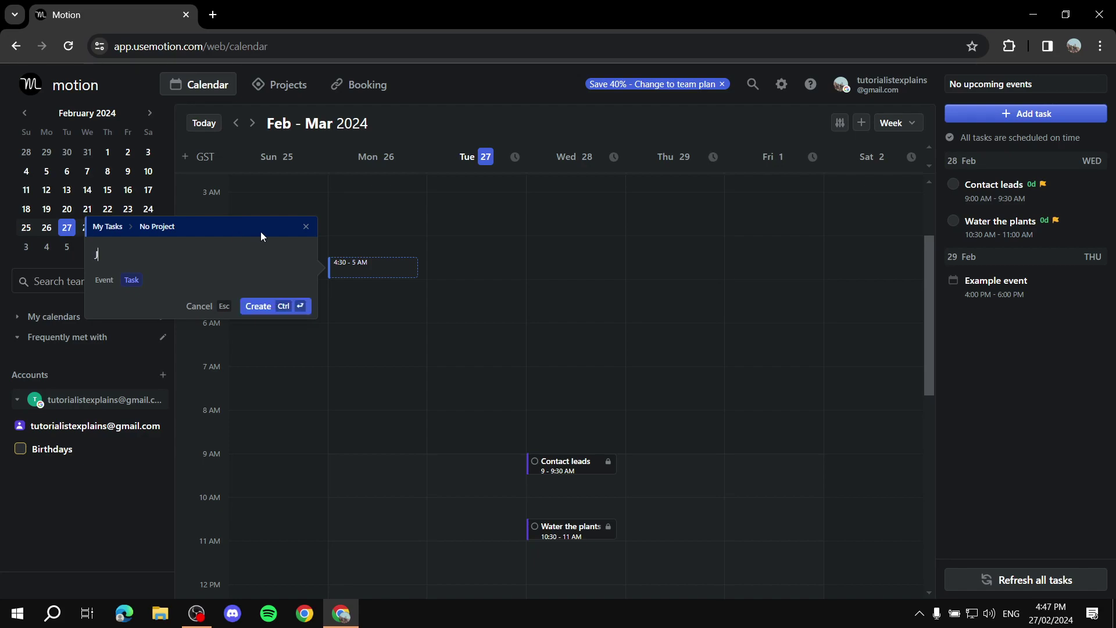
pyautogui.write('ust another example')
pyautogui.click(308, 305)
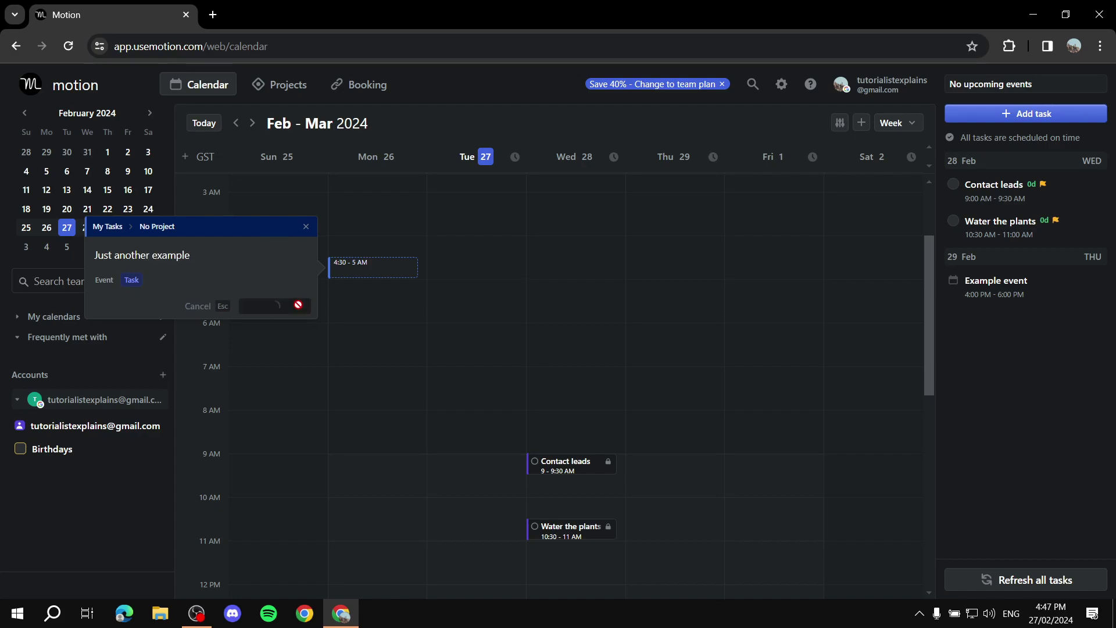
# - Keep the Just another example task's priority at Medium, set its status to In Progress, save it and close its details
pyautogui.click(377, 273)
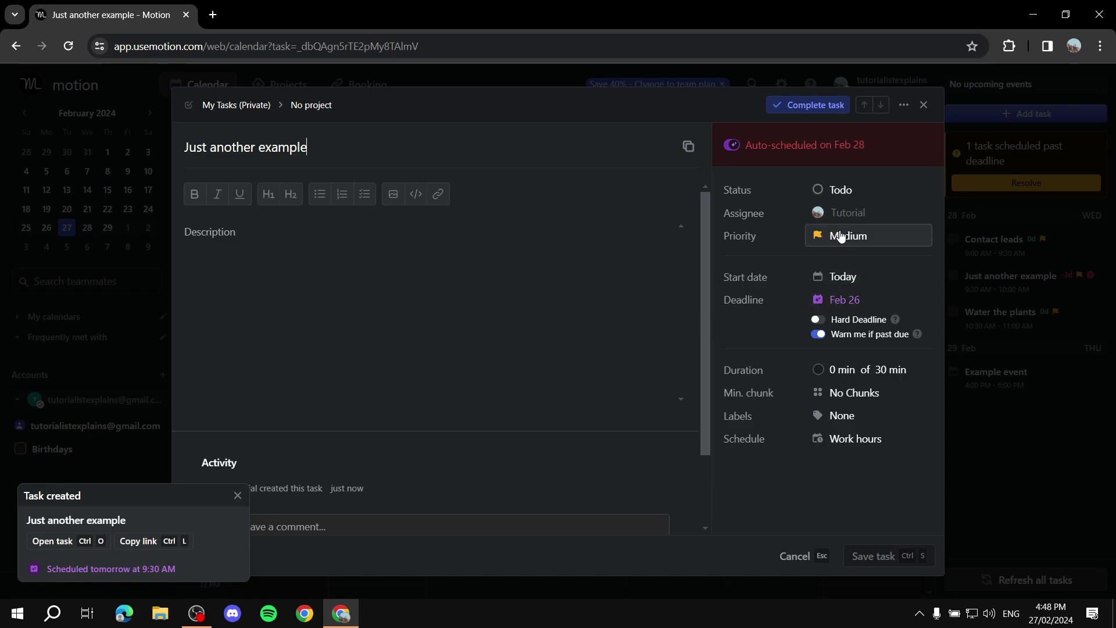
pyautogui.click(866, 240)
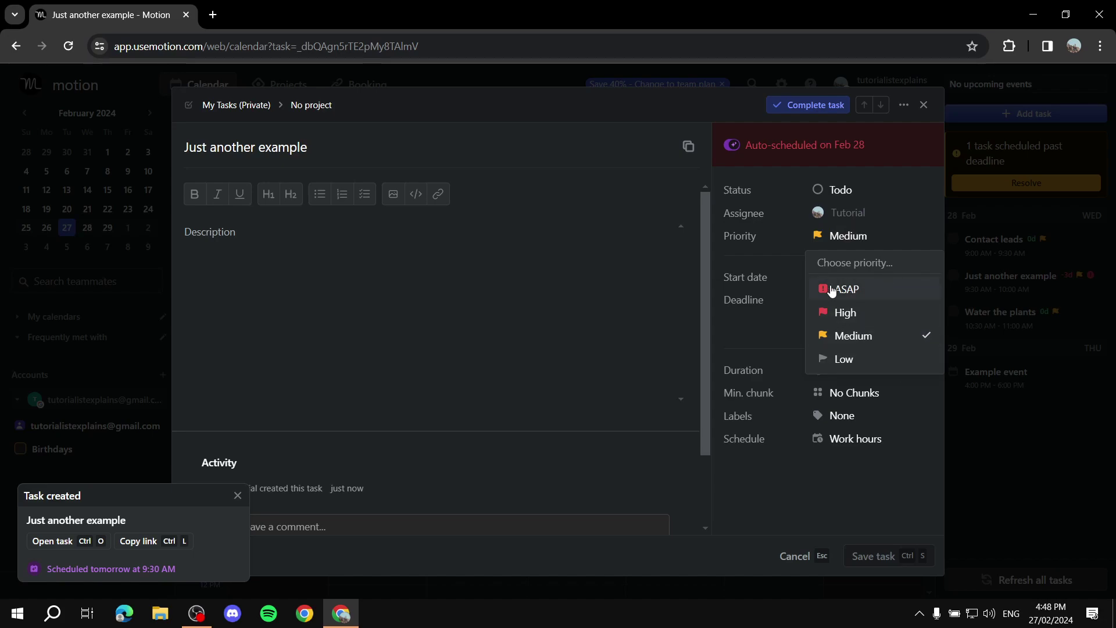
pyautogui.click(878, 344)
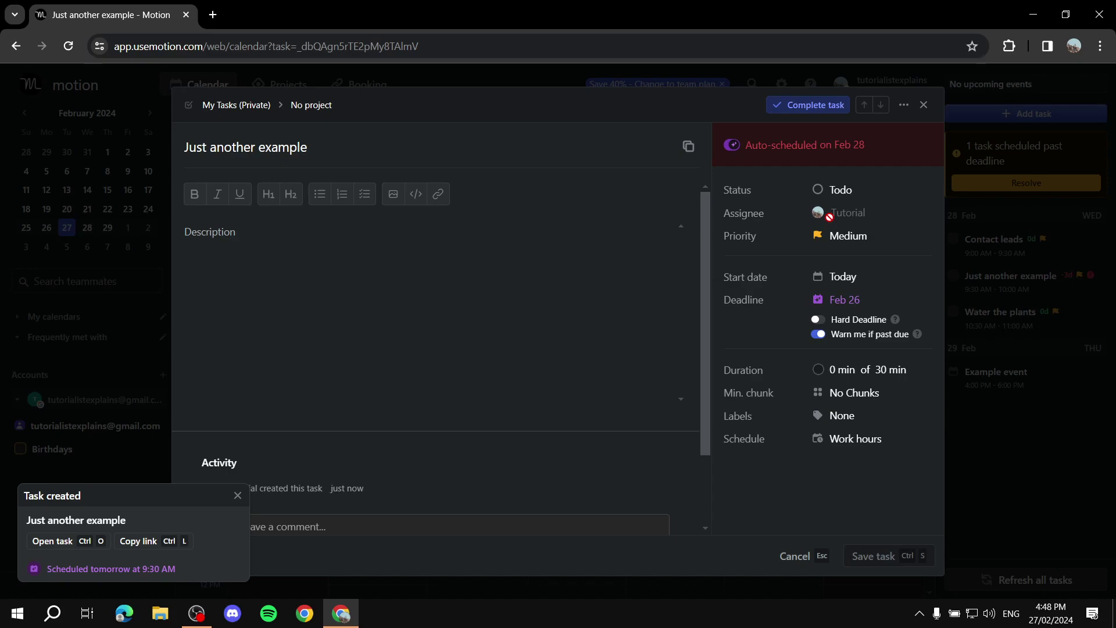
pyautogui.click(817, 191)
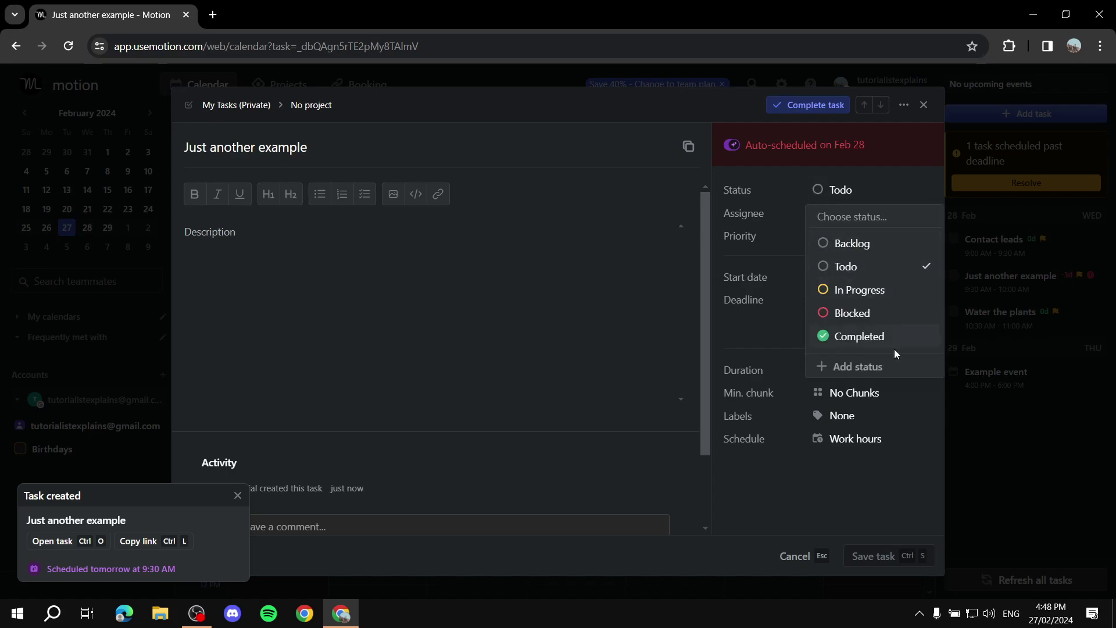
pyautogui.click(843, 290)
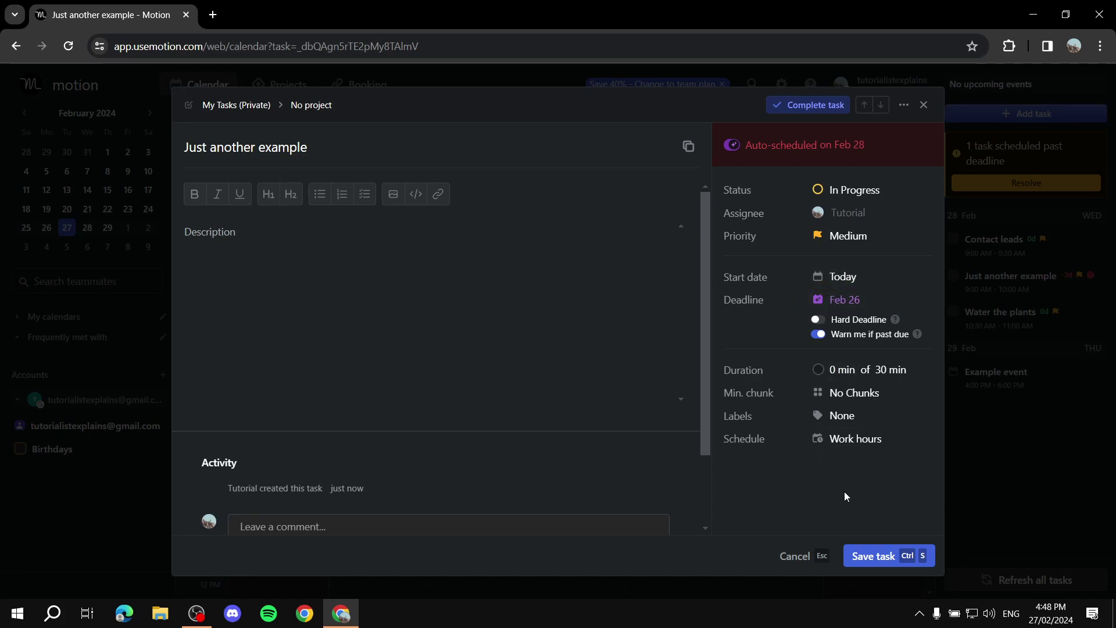
pyautogui.click(872, 562)
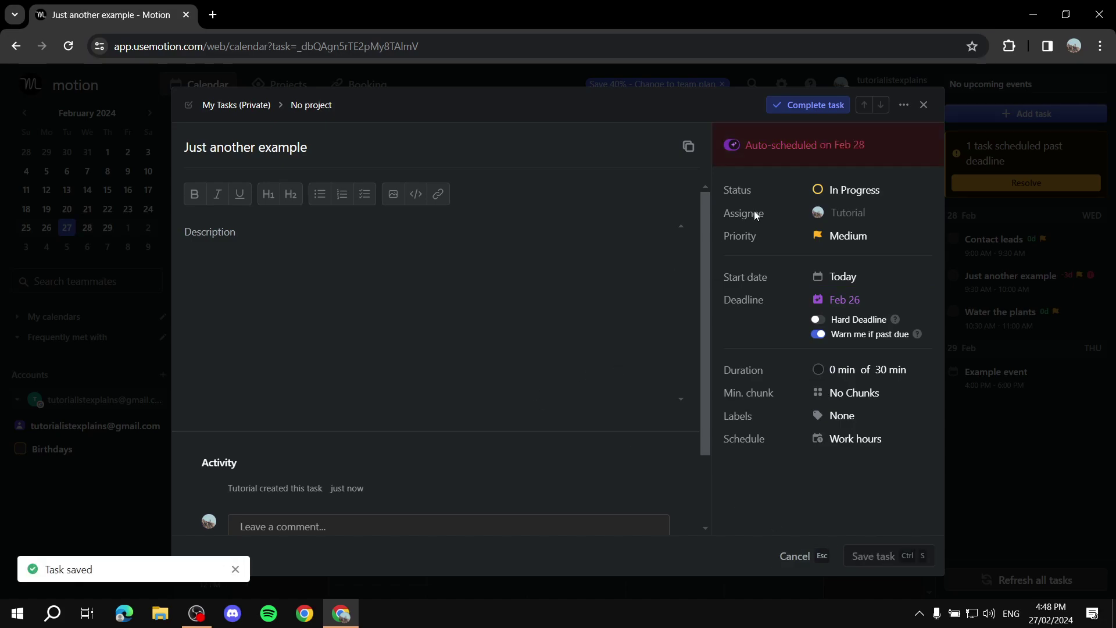
pyautogui.click(923, 104)
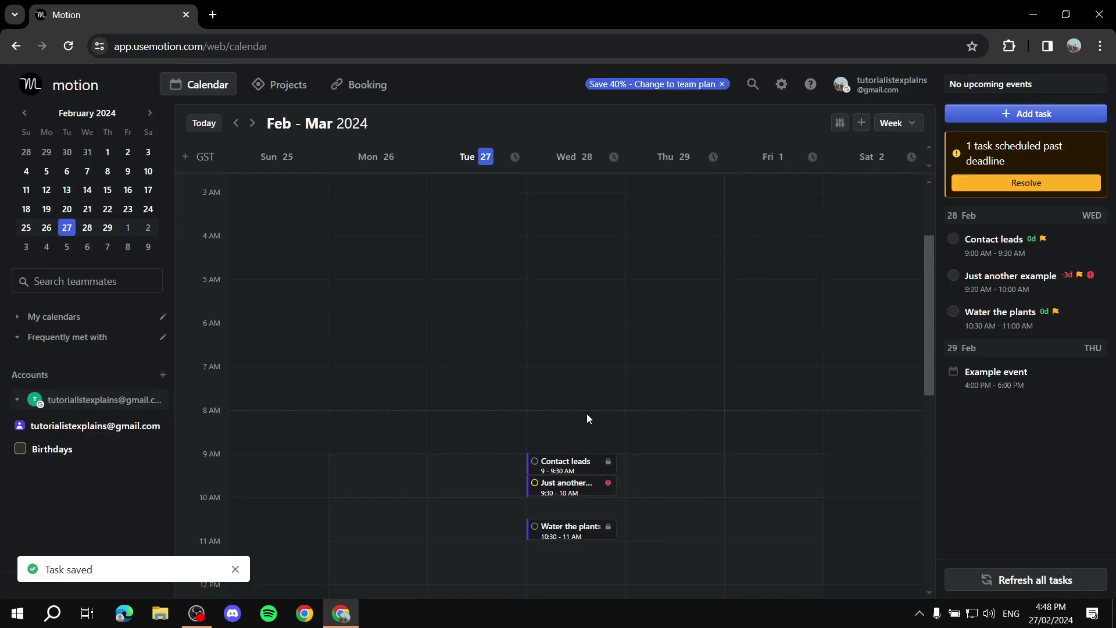
# - Resolve the past-deadline warning by setting the Just another example task to Do ASAP, and close the dialog
pyautogui.scroll(-7, 581, 326)
pyautogui.scroll(3, 684, 325)
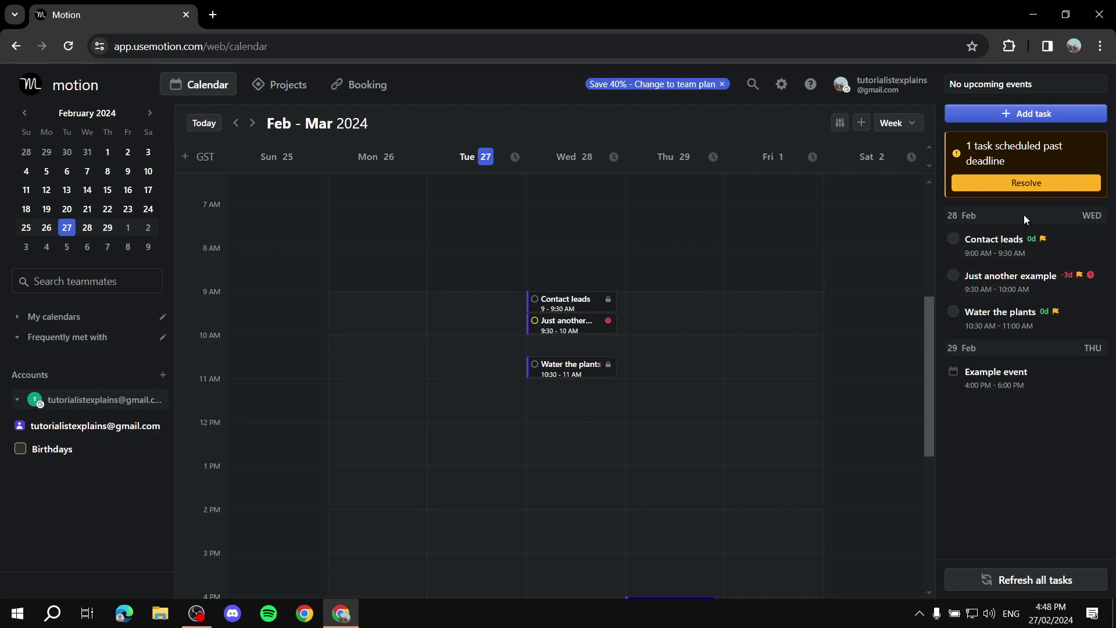
pyautogui.click(1042, 184)
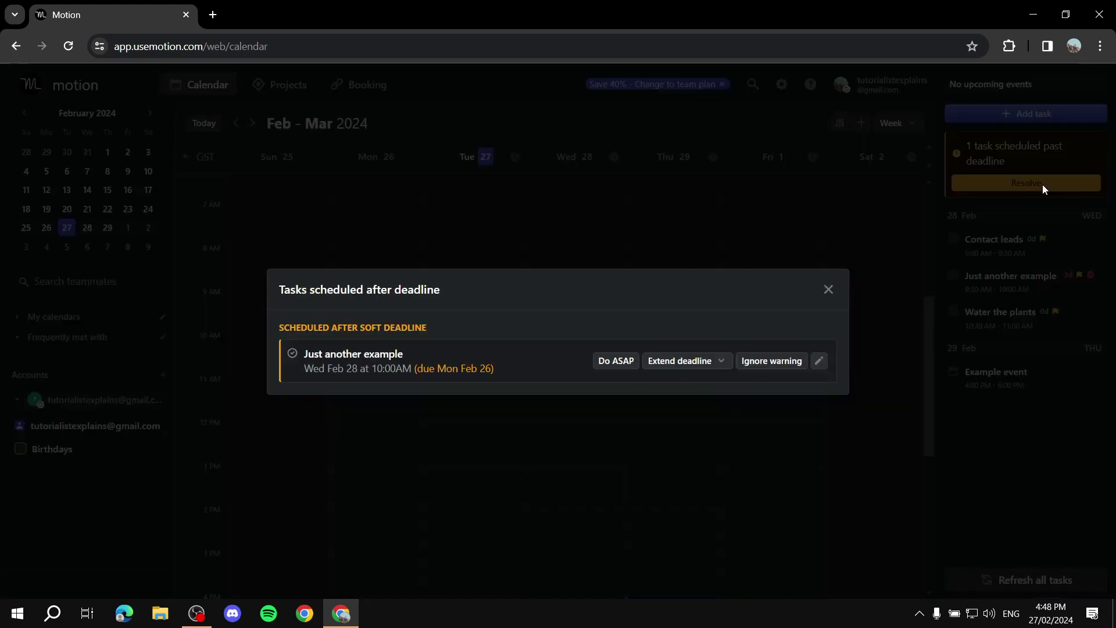
pyautogui.click(628, 362)
pyautogui.click(657, 403)
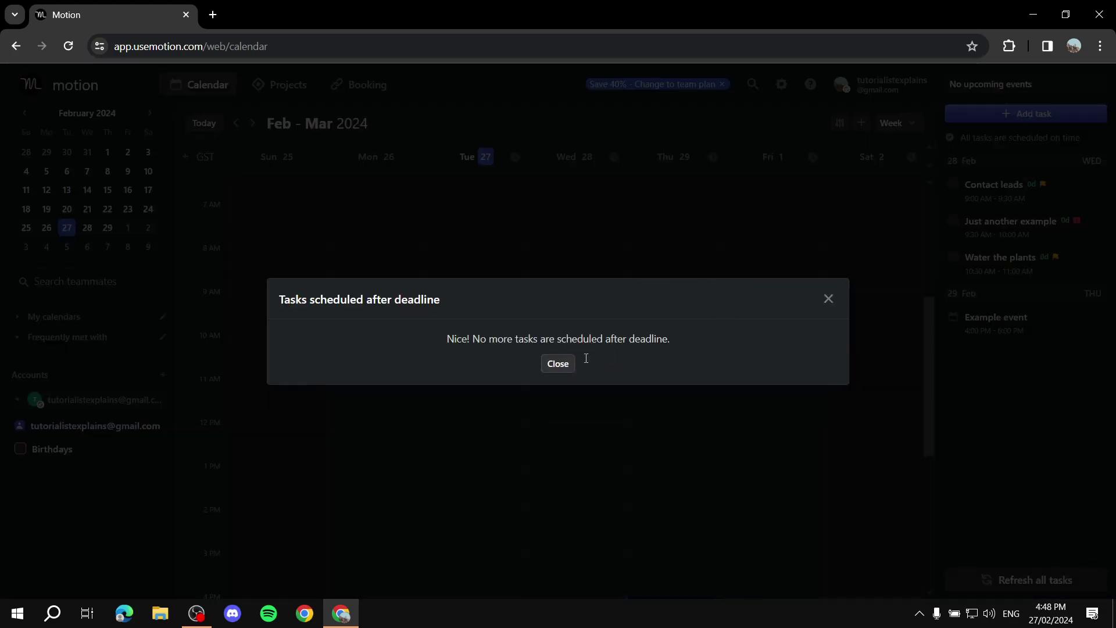
pyautogui.click(840, 293)
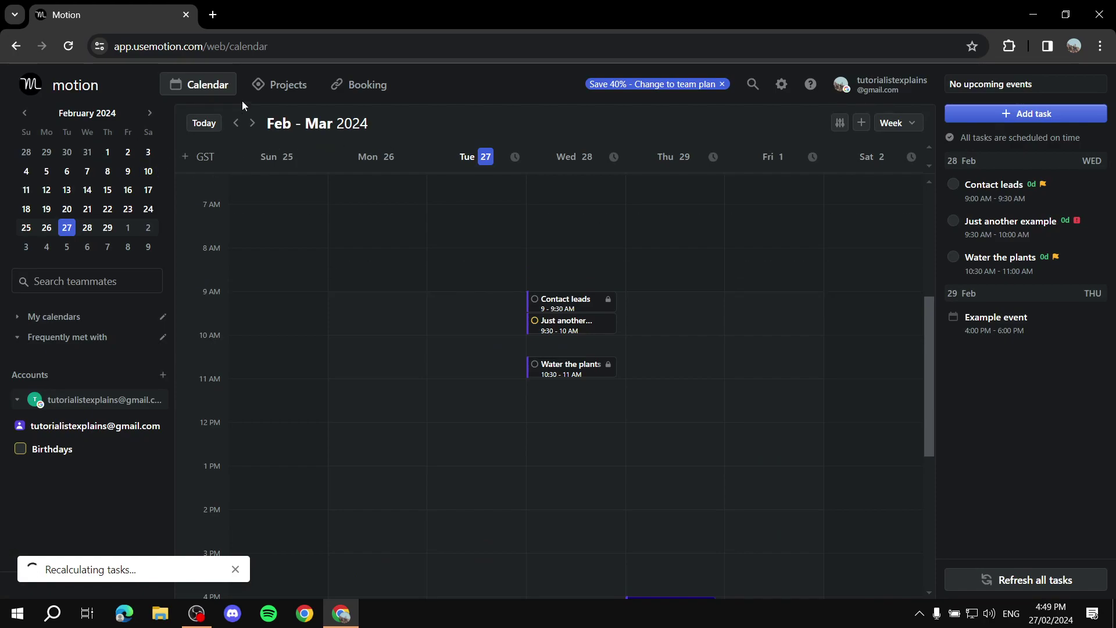
# - Create a first workspace named "Tutorial" in the Projects section, declining the browser's offer to save a password
pyautogui.click(277, 86)
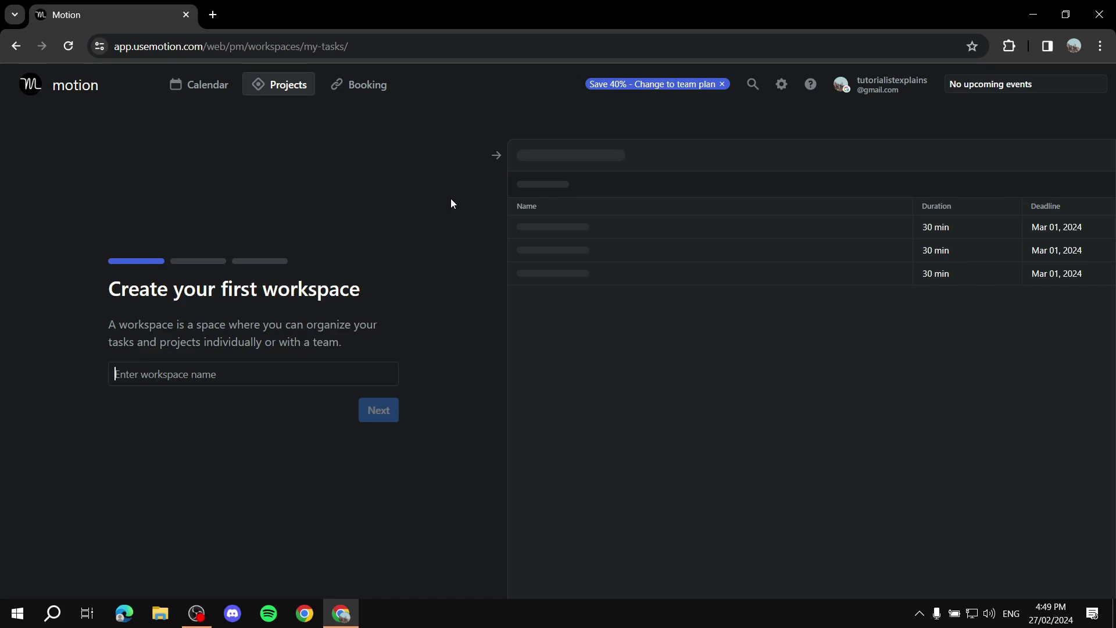
pyautogui.write('Tutorial')
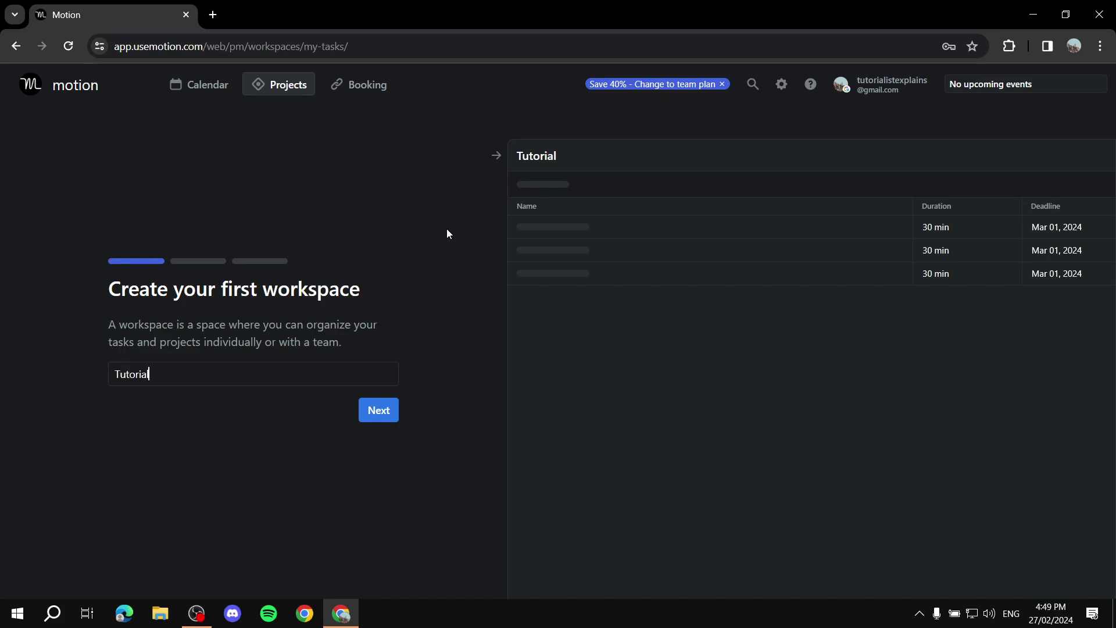
pyautogui.click(396, 401)
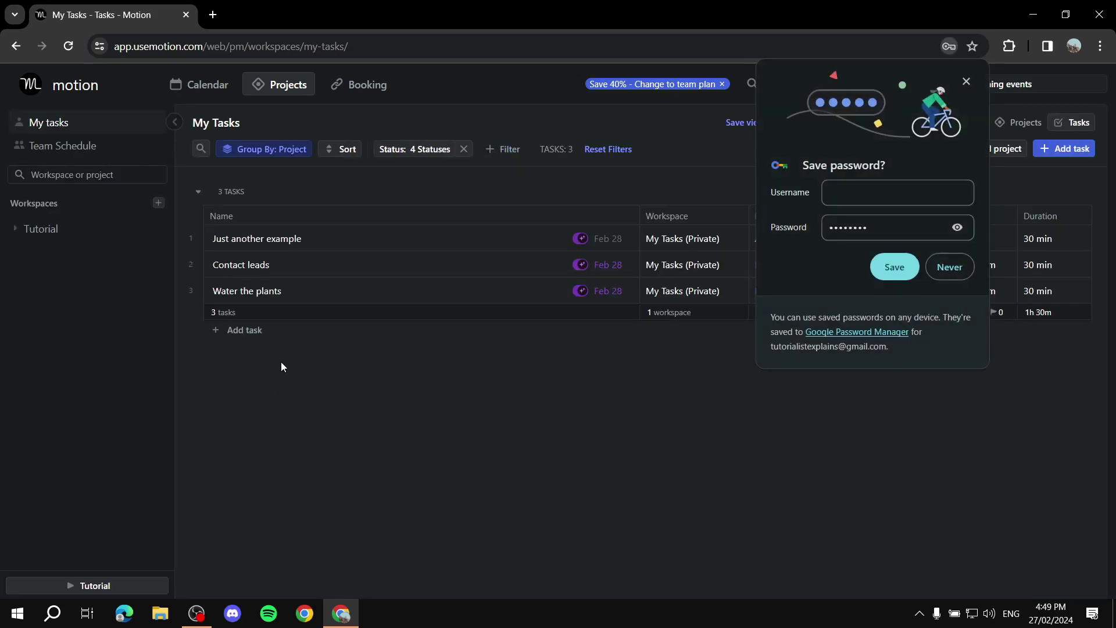
pyautogui.click(948, 269)
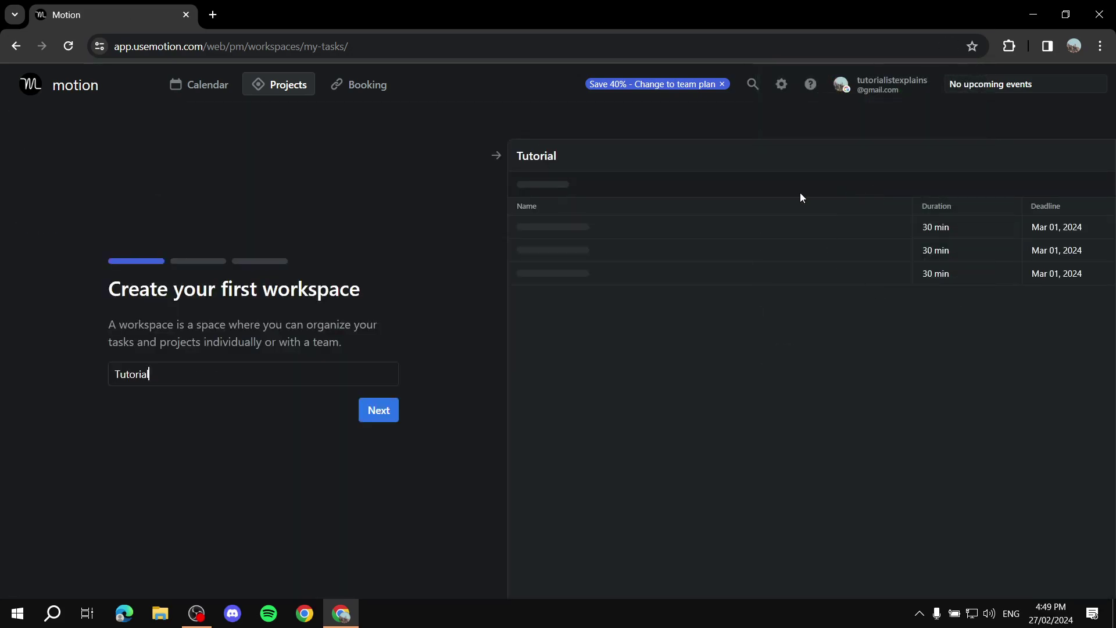
pyautogui.click(385, 411)
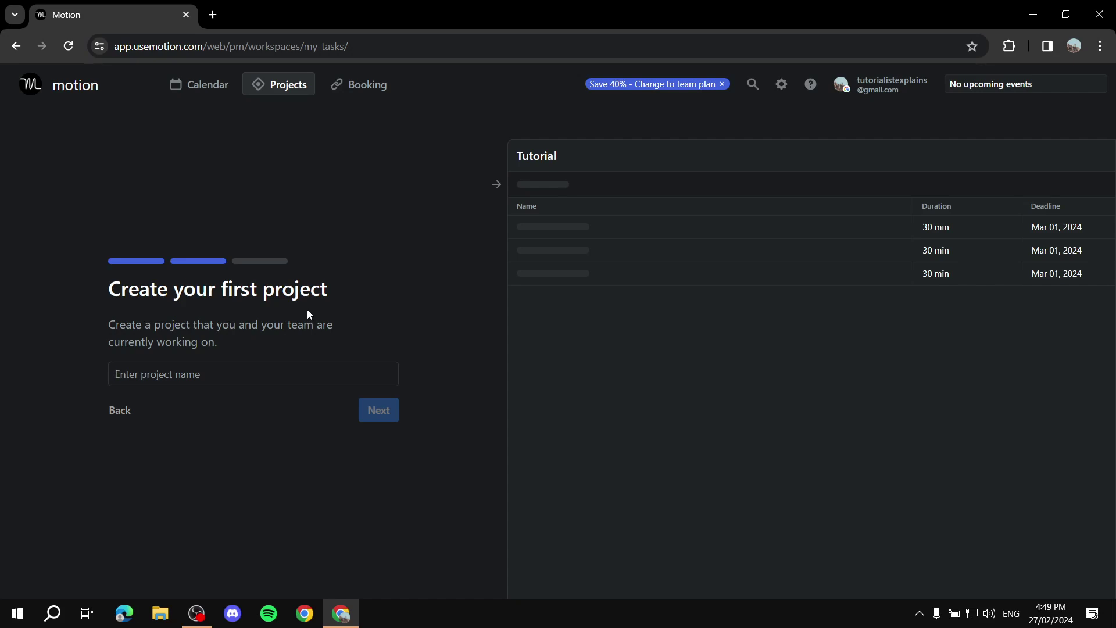
# - Create the workspace's first project with the name "Video Edit" and dismiss the browser's password-saving offer
pyautogui.write('Video')
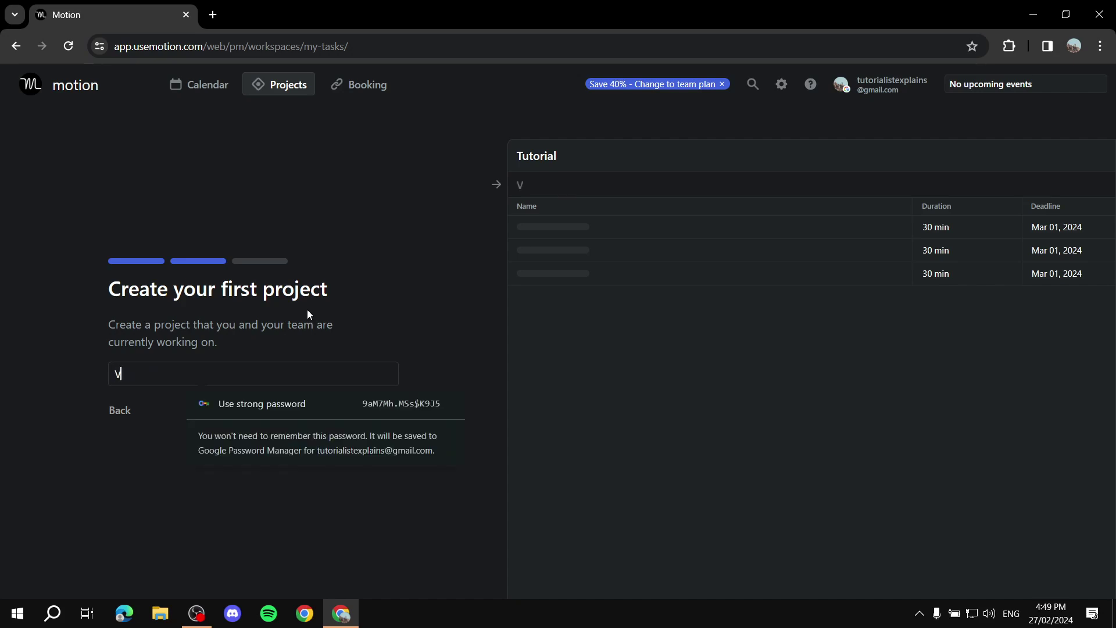
pyautogui.write(' Edit')
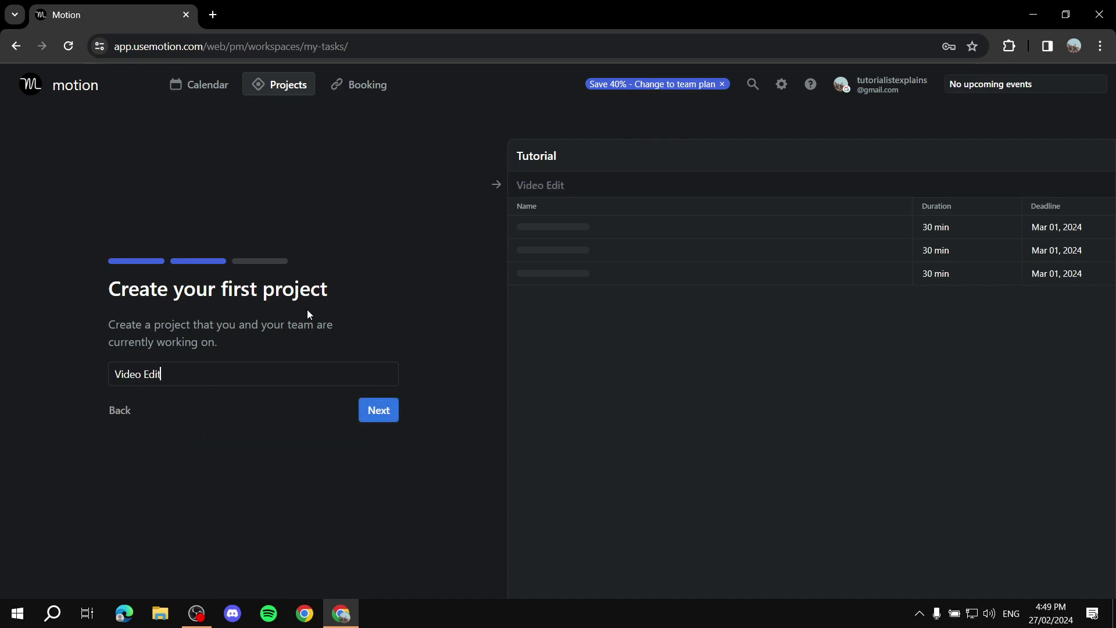
pyautogui.click(379, 418)
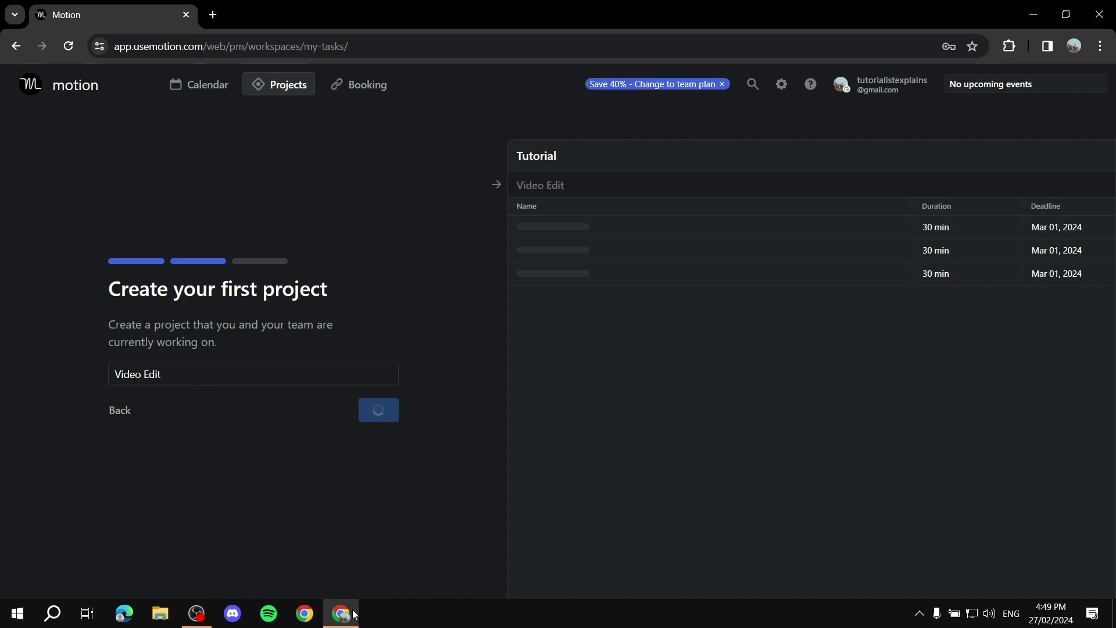
pyautogui.click(964, 272)
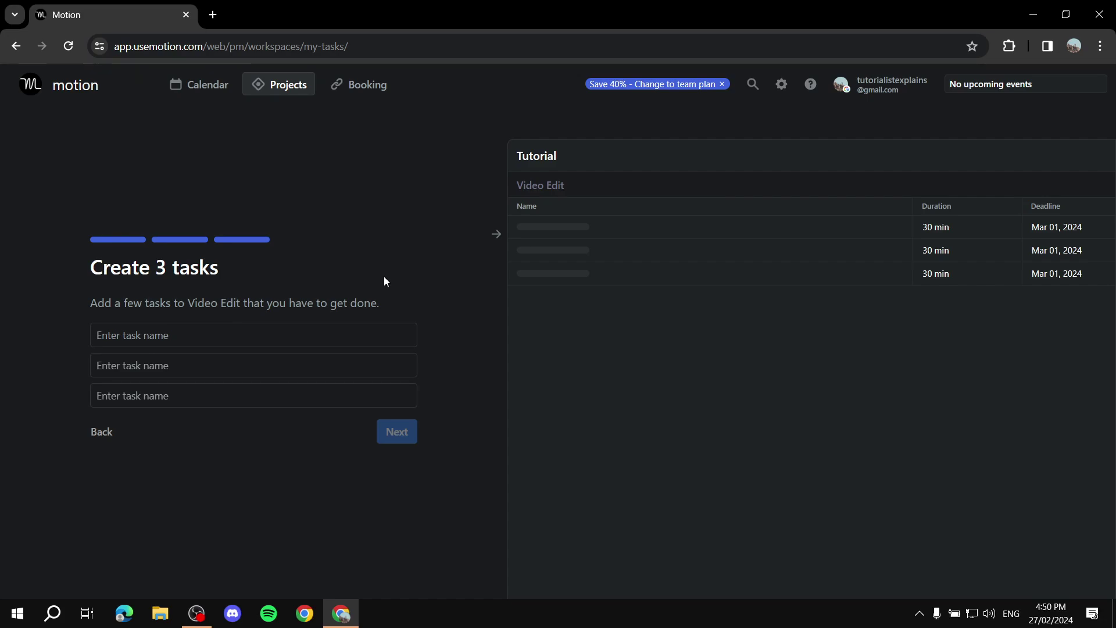
# - Add three tasks to the Video Edit project: "Intro editing", "Video editing" and "Outro editing", and finish the setup
pyautogui.write('Intro editing')
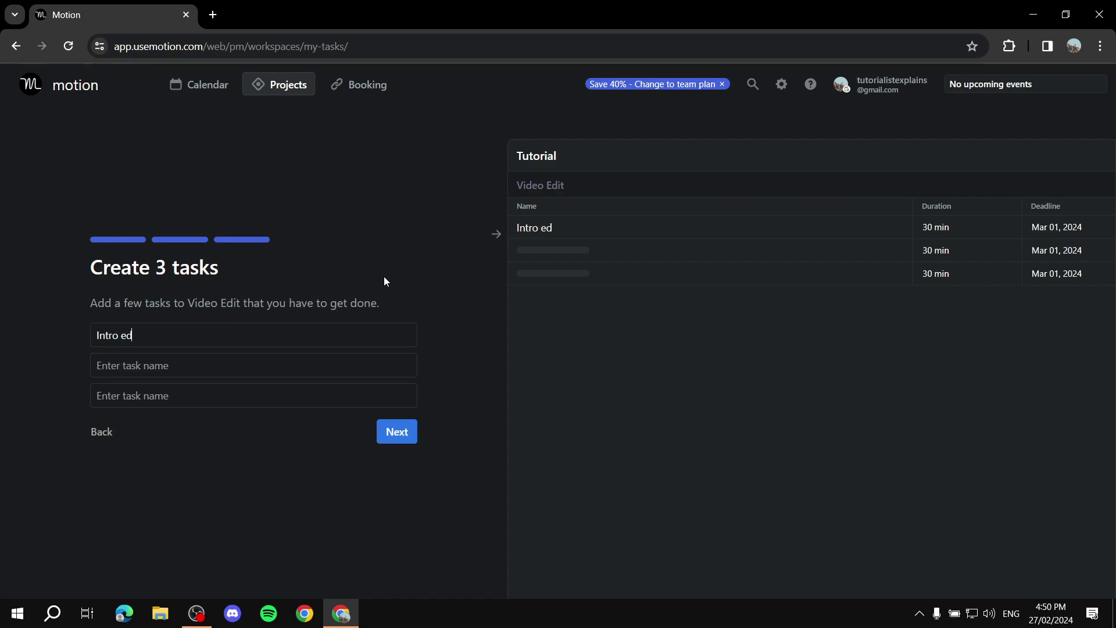
pyautogui.press('Tab')
pyautogui.write('Video editing')
pyautogui.press('Tab')
pyautogui.write('O')
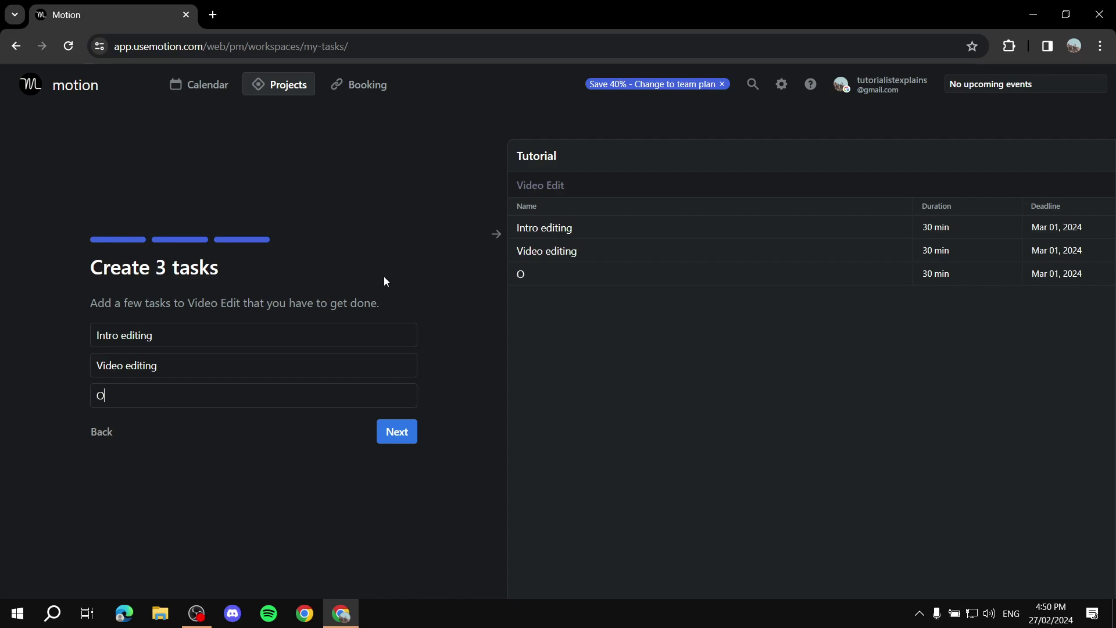
pyautogui.write('utro editing')
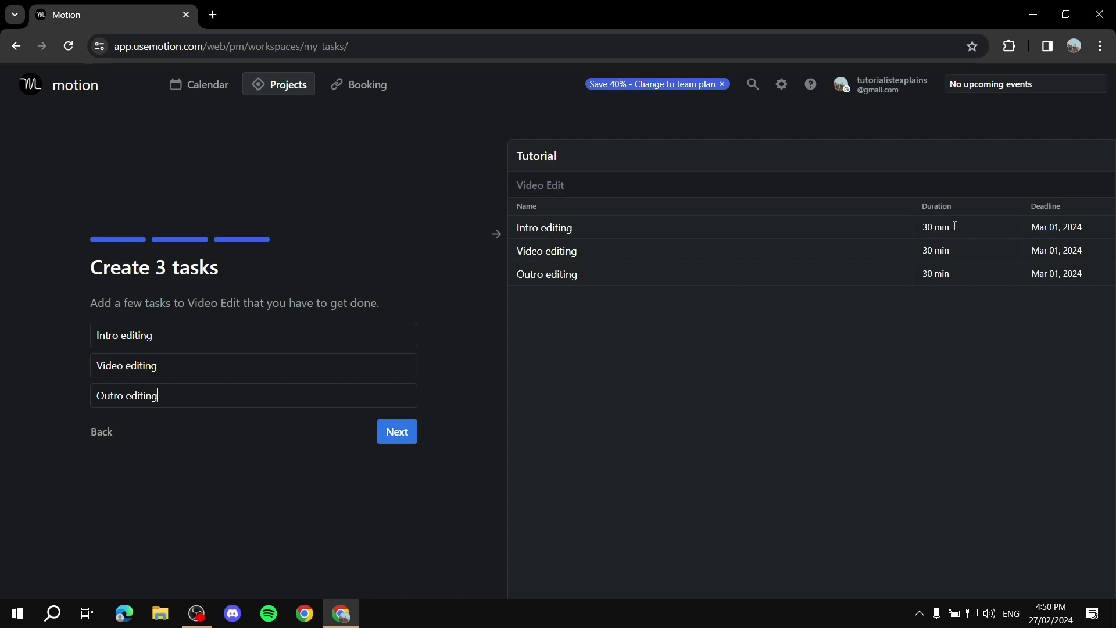
pyautogui.click(392, 428)
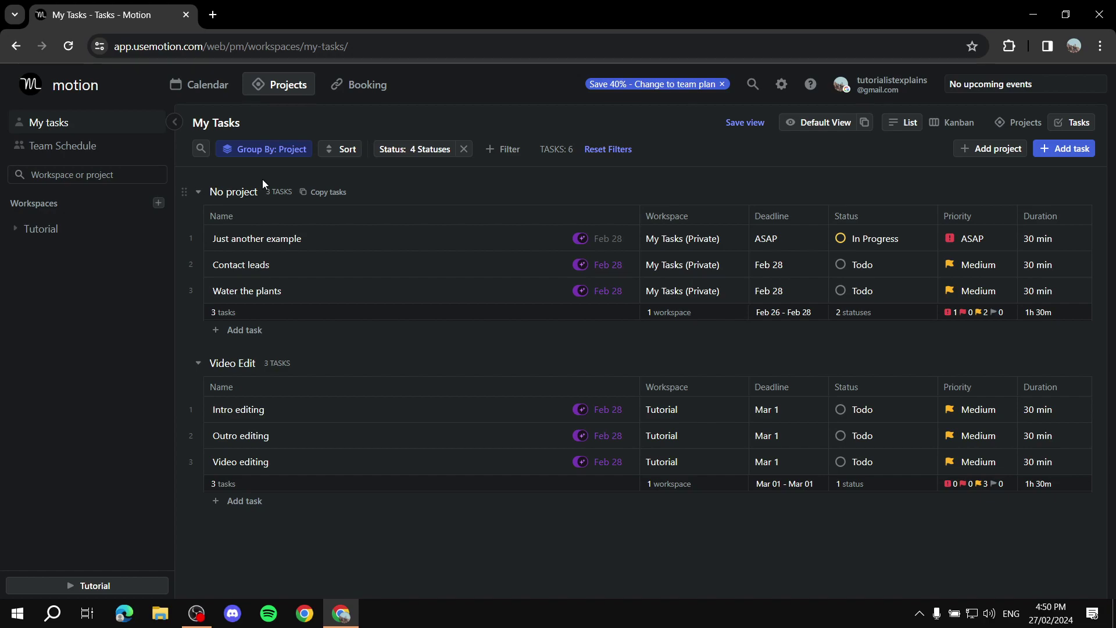
# - Collapse the No project group and set all three Video Edit tasks to In Progress
pyautogui.click(198, 192)
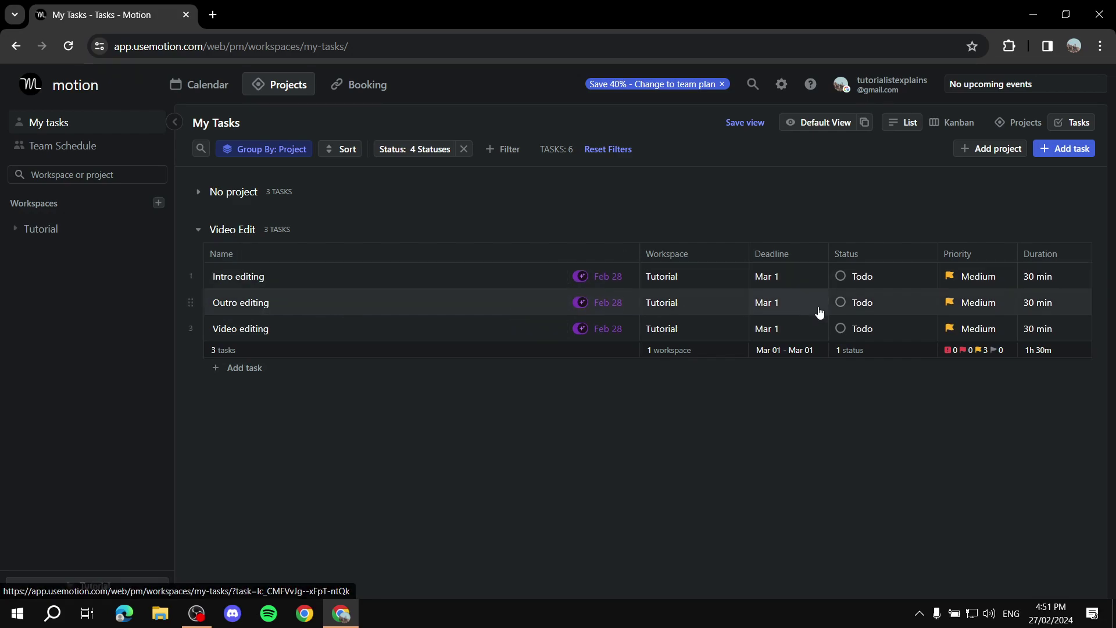
pyautogui.click(853, 278)
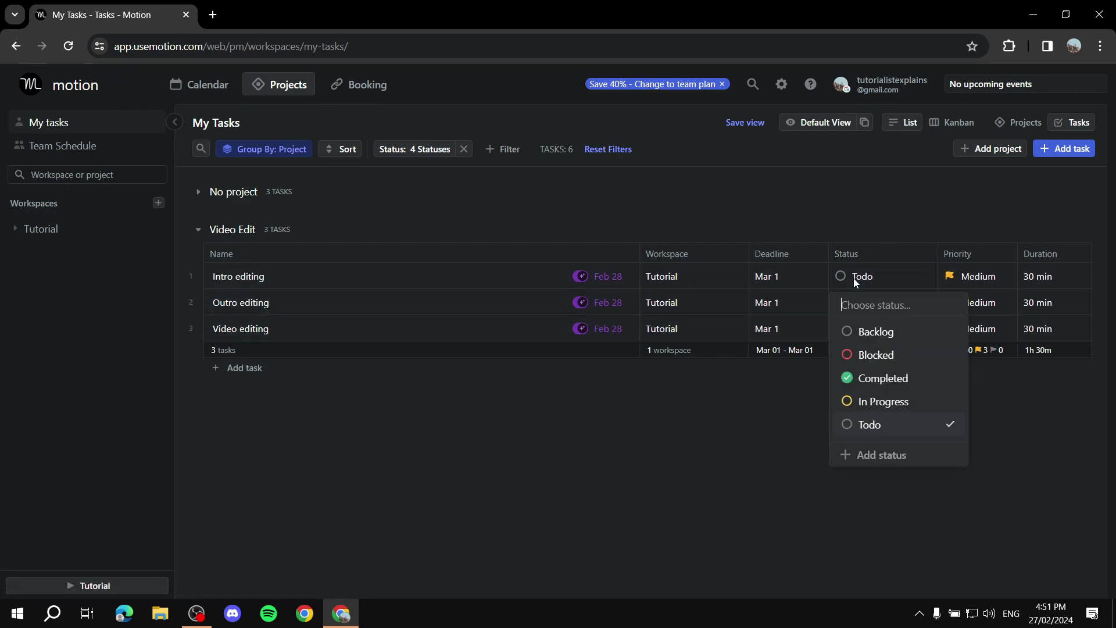
pyautogui.click(884, 401)
pyautogui.click(863, 304)
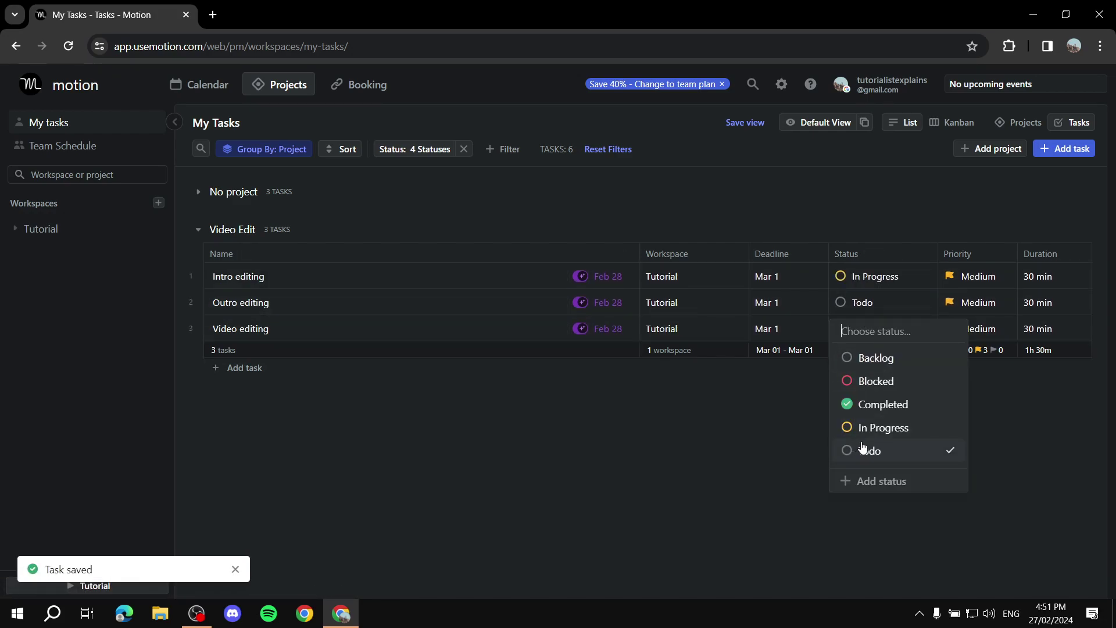
pyautogui.click(869, 430)
pyautogui.click(877, 331)
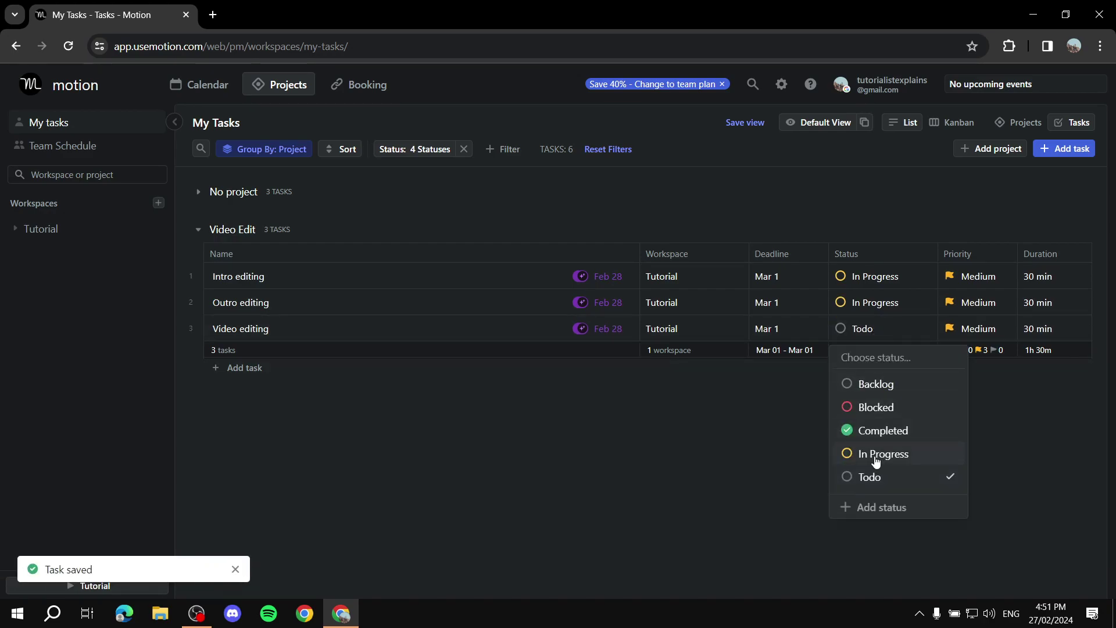
pyautogui.click(873, 456)
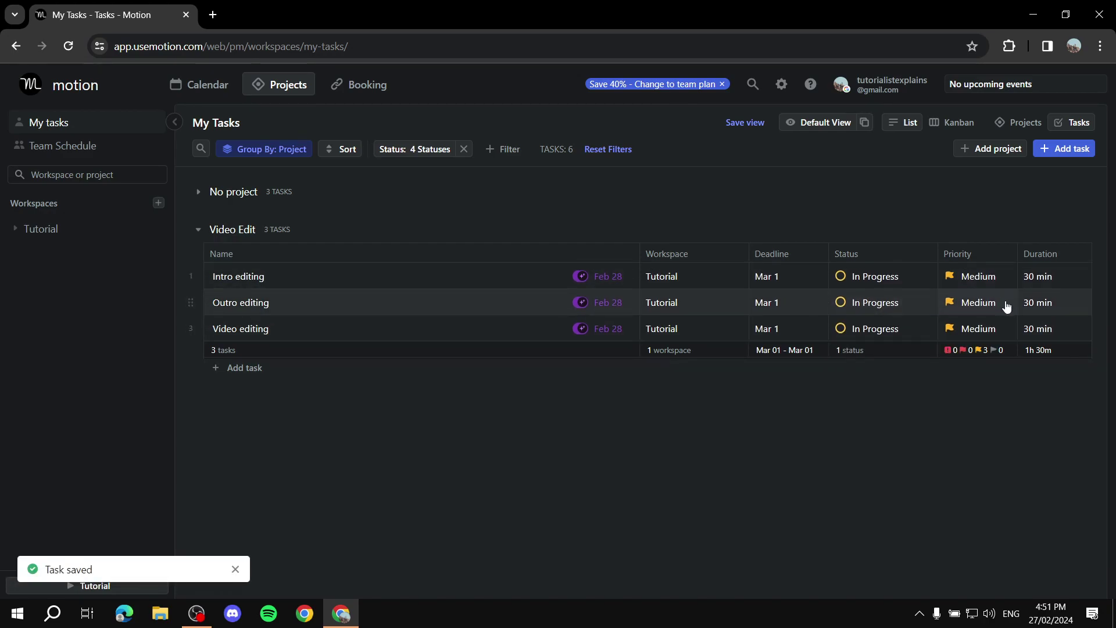
# - Set the Video Edit task priorities to High for Intro editing, ASAP for Outro editing and Medium for Video editing
pyautogui.click(986, 280)
pyautogui.click(985, 360)
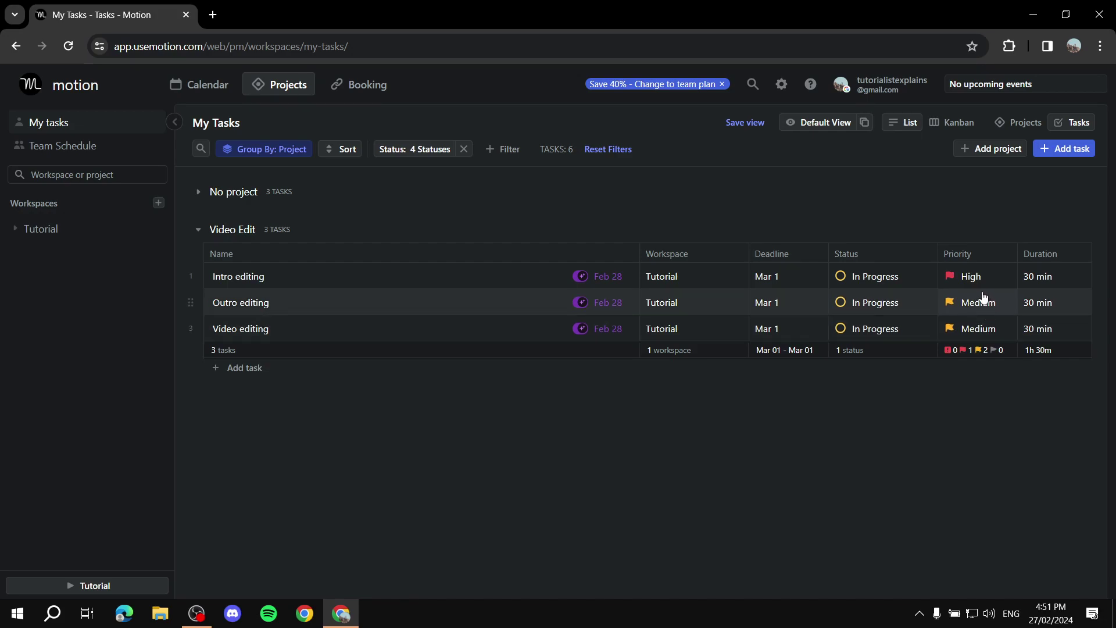
pyautogui.click(982, 302)
pyautogui.click(996, 365)
pyautogui.click(979, 328)
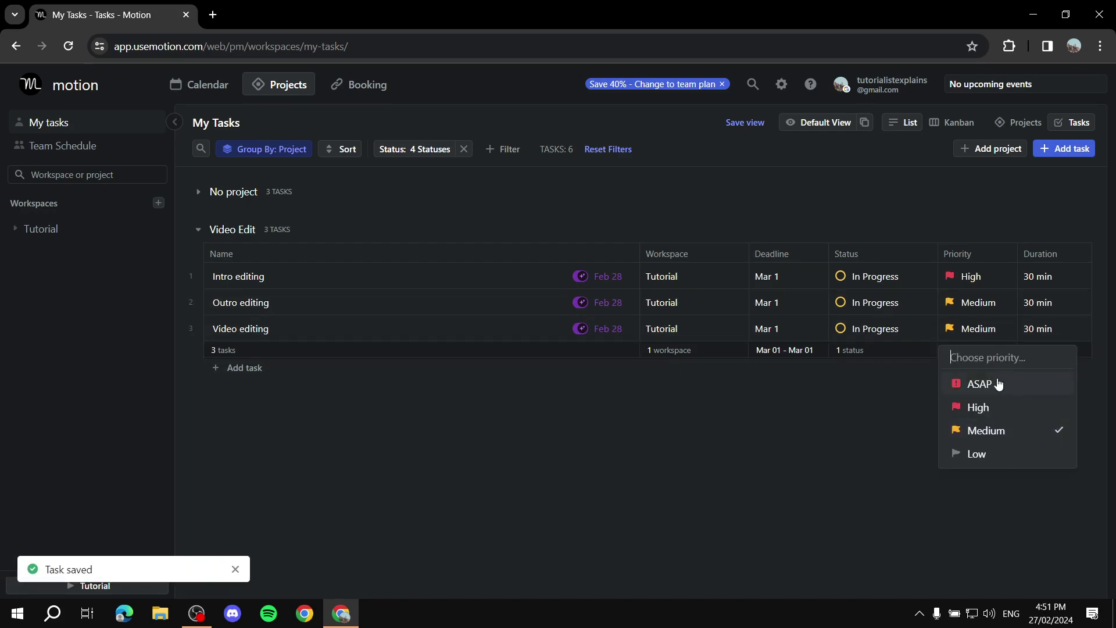
pyautogui.click(990, 407)
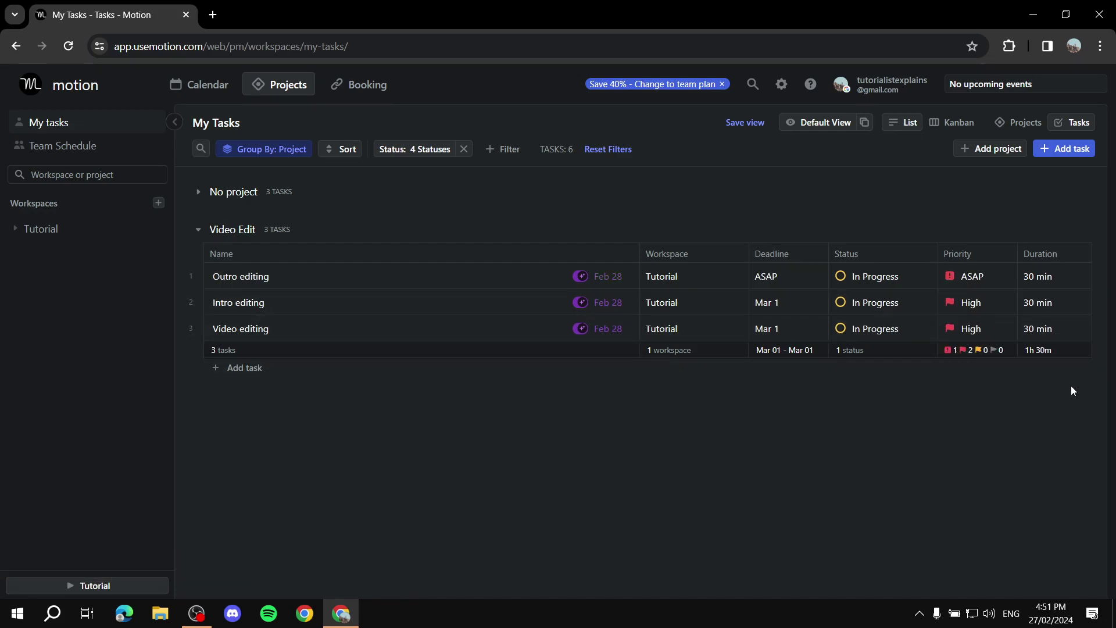
pyautogui.click(974, 327)
pyautogui.click(971, 431)
# - Set the duration of all three Video Edit tasks to None/Not Sure
pyautogui.click(1054, 277)
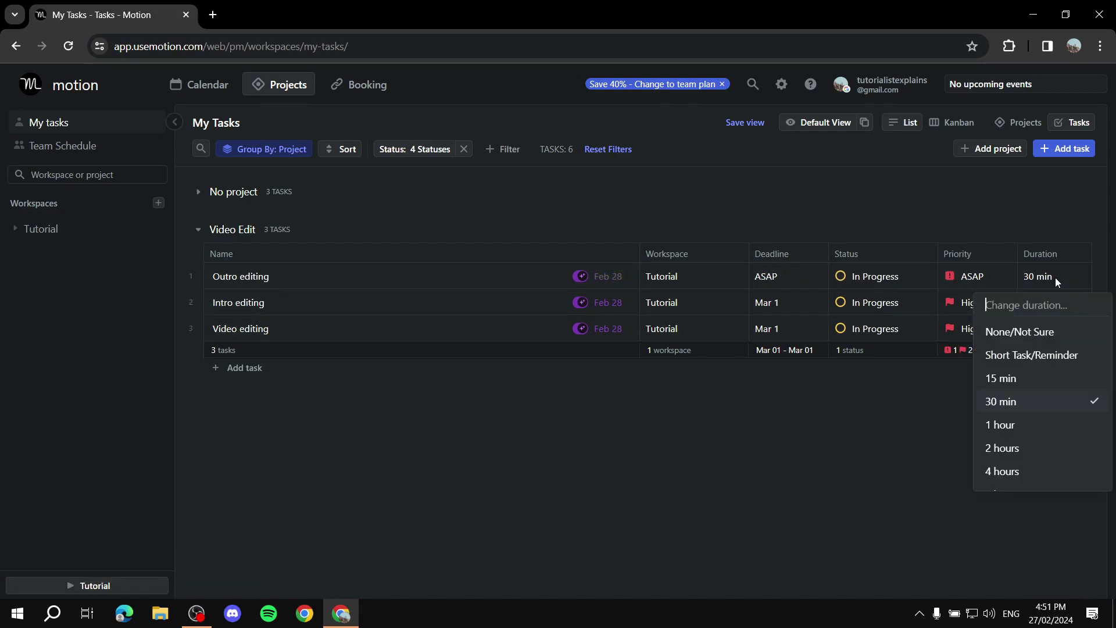
pyautogui.press('Escape')
pyautogui.click(1055, 306)
pyautogui.click(1043, 362)
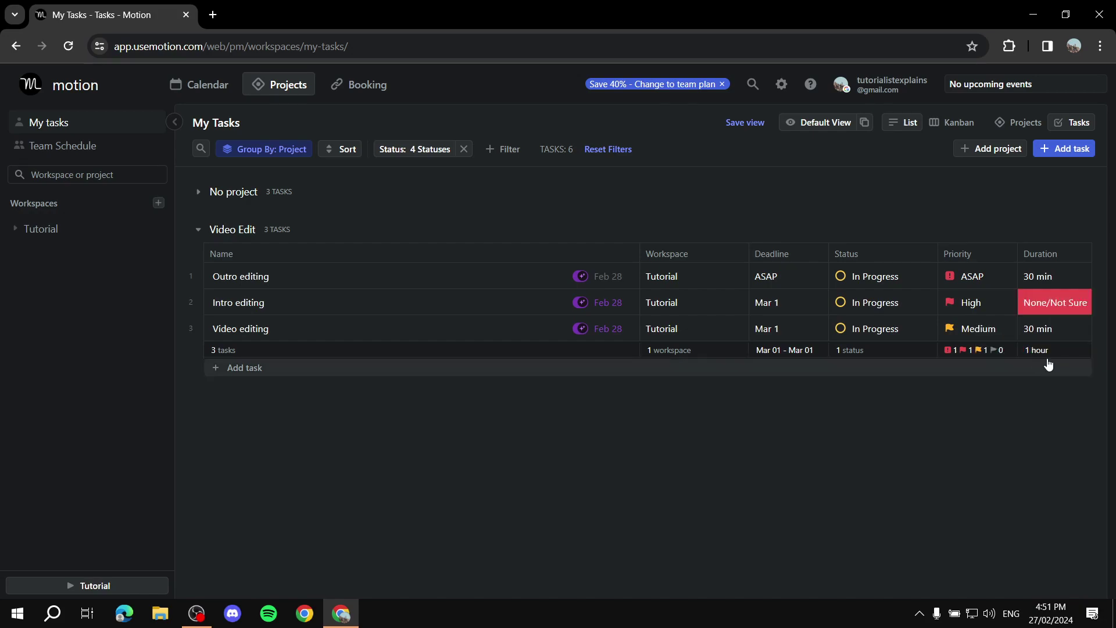
pyautogui.click(1068, 329)
pyautogui.click(1039, 379)
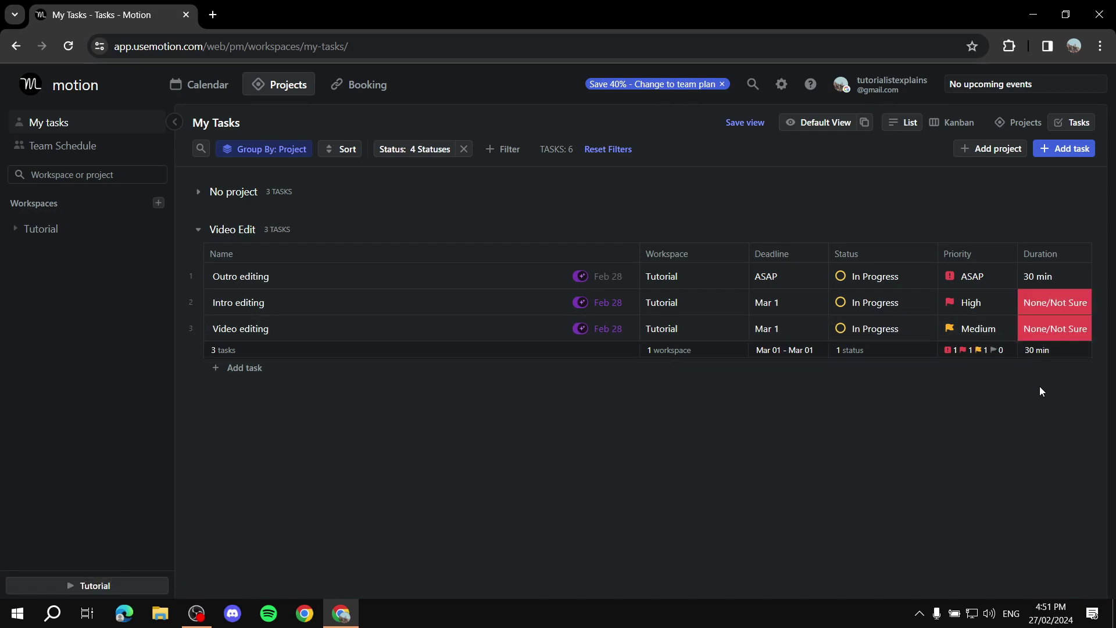
pyautogui.click(1051, 288)
pyautogui.click(1032, 208)
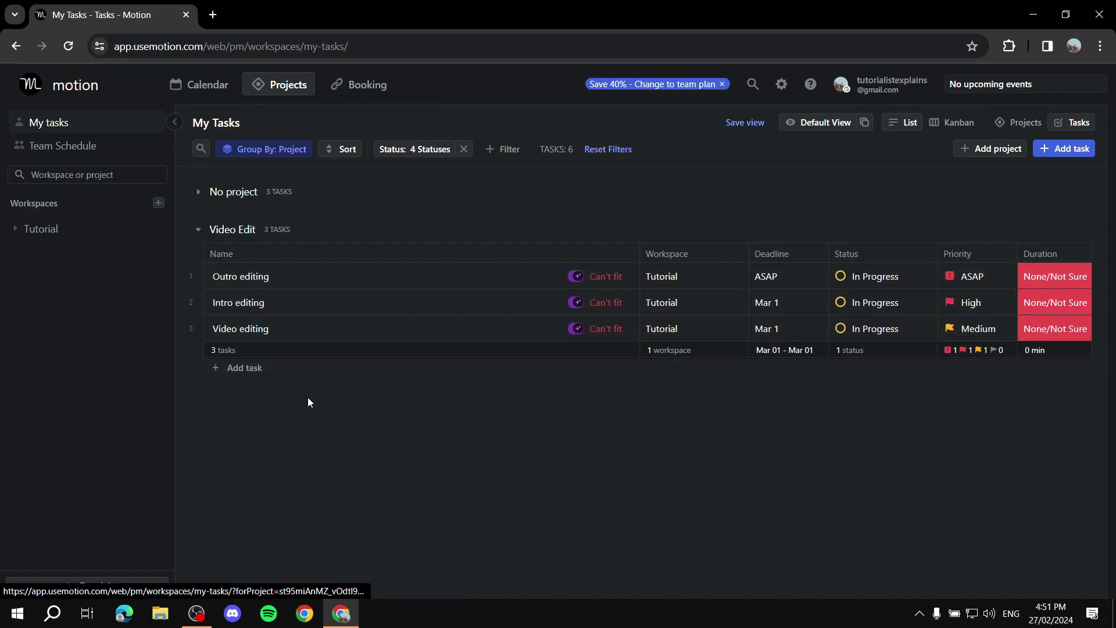
# - Start a new task named "Final cut" in the Video Edit project, keeping its status as Todo and setting its priority to ASAP
pyautogui.click(242, 368)
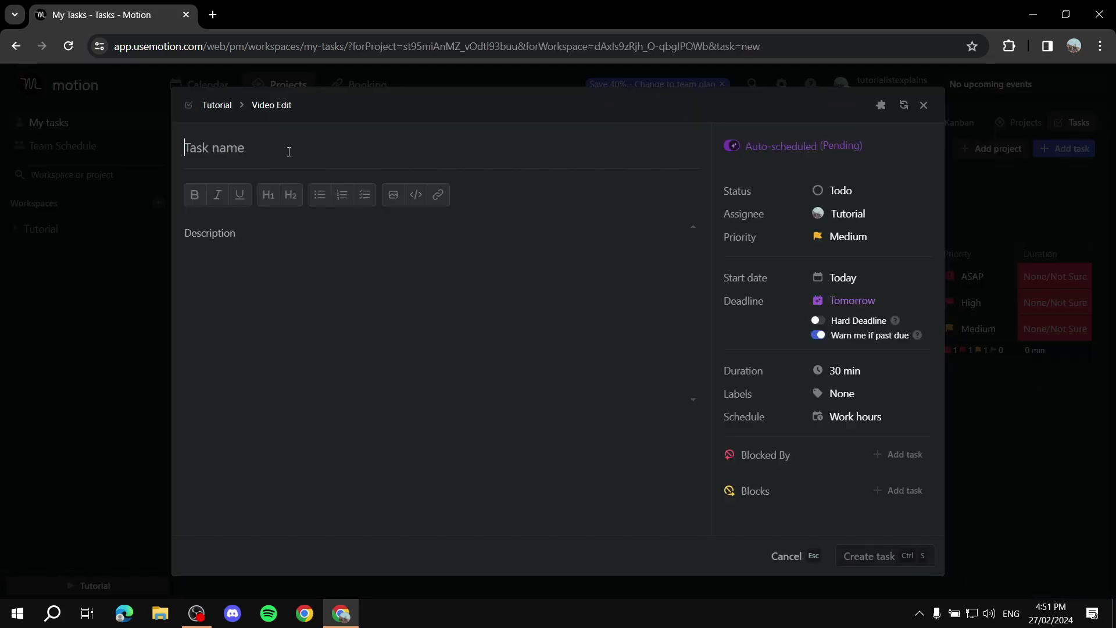
pyautogui.write('Fina')
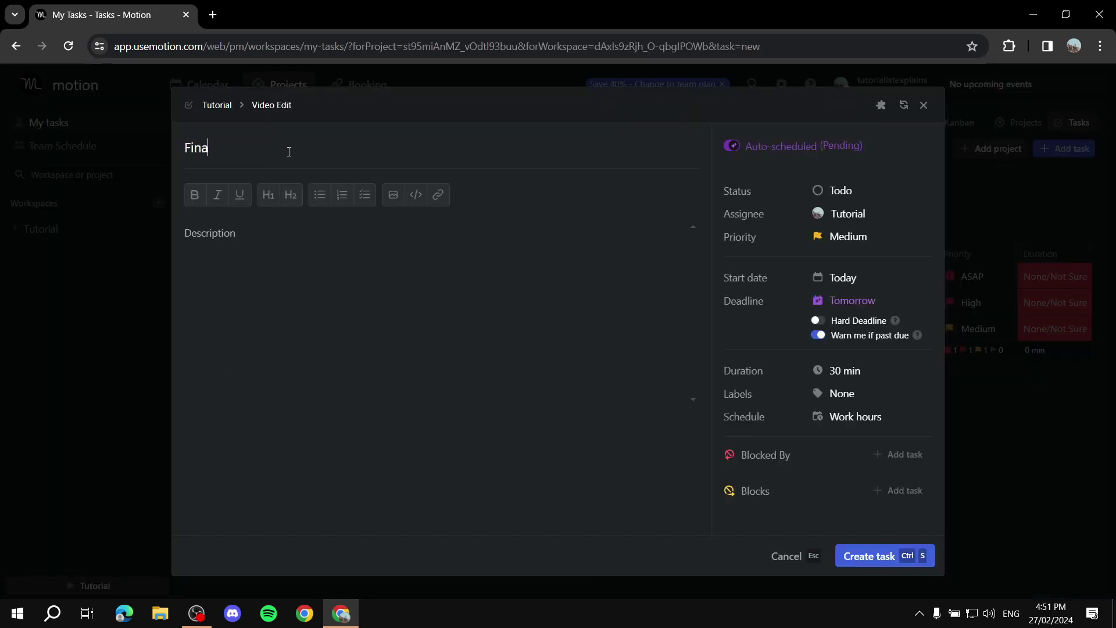
pyautogui.write('l cut')
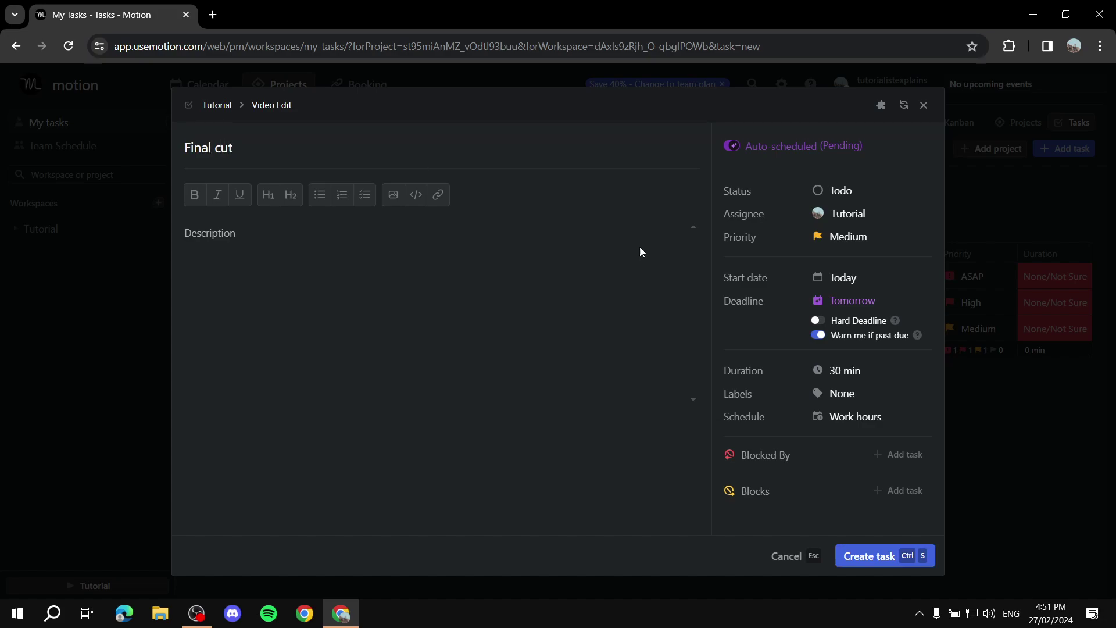
pyautogui.click(820, 190)
pyautogui.click(872, 272)
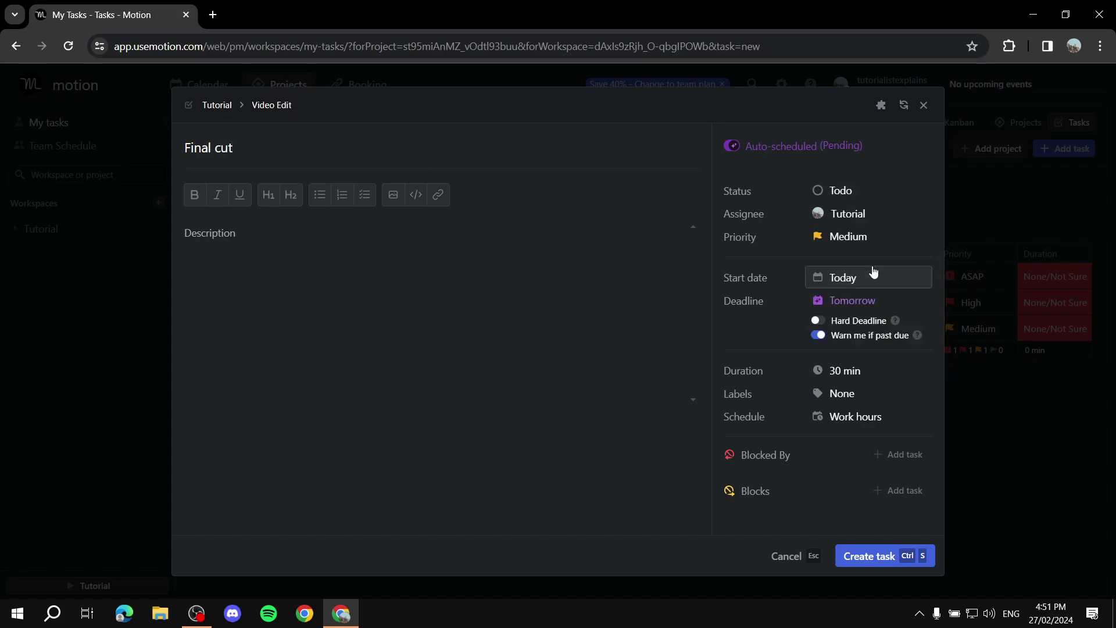
pyautogui.click(851, 243)
pyautogui.click(852, 282)
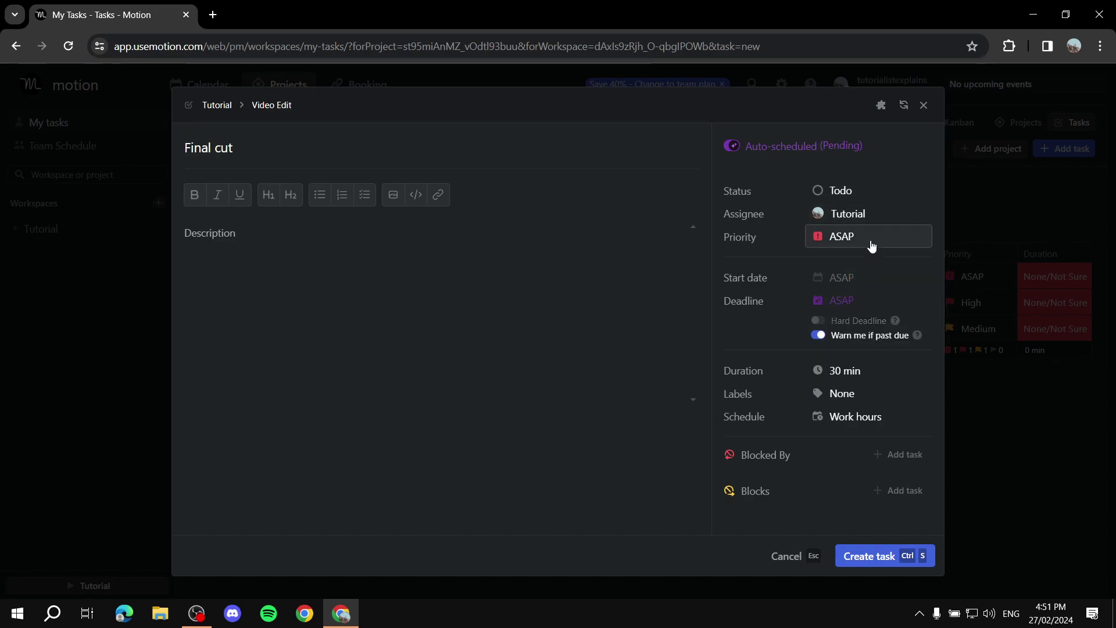
# - Set the Final cut task's duration to None/Not Sure, create the task and close its details
pyautogui.click(856, 218)
pyautogui.click(857, 217)
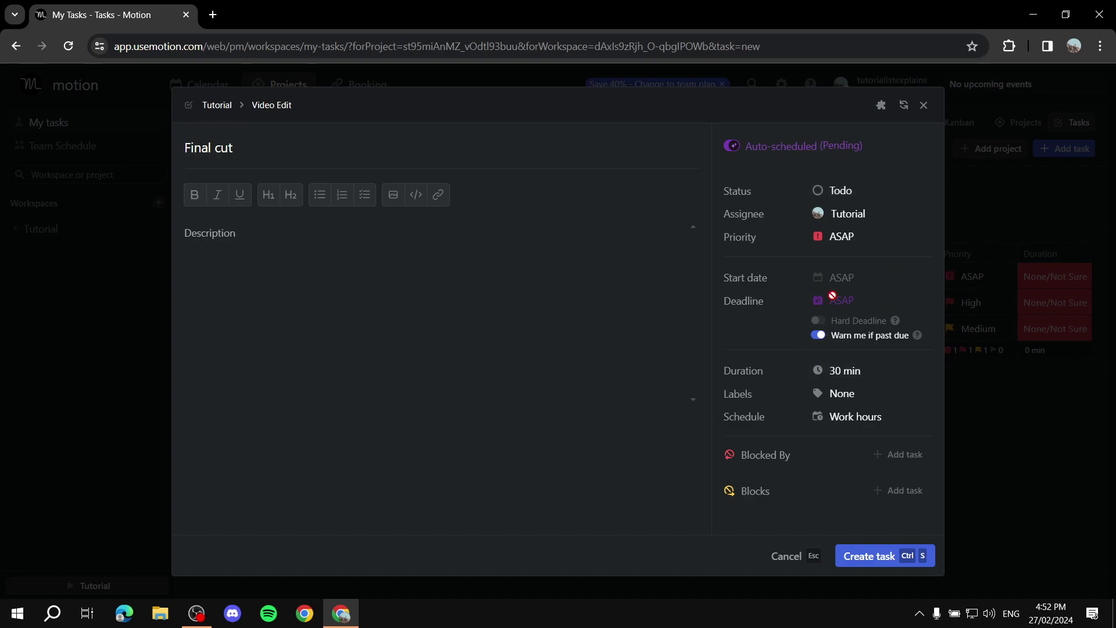
pyautogui.click(816, 336)
pyautogui.click(817, 336)
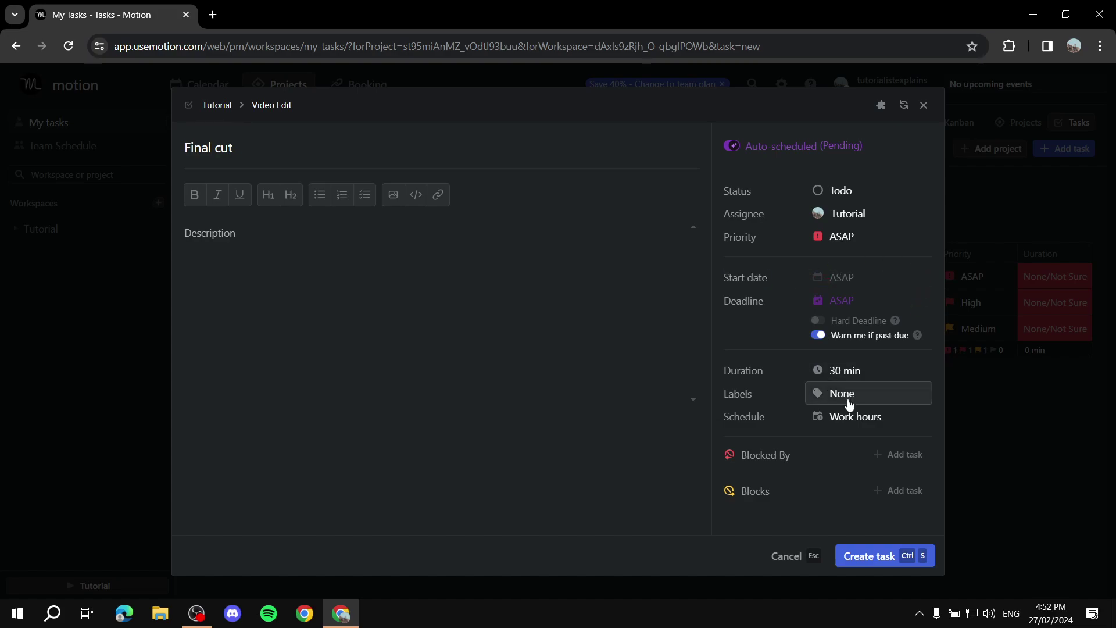
pyautogui.click(866, 236)
pyautogui.click(860, 231)
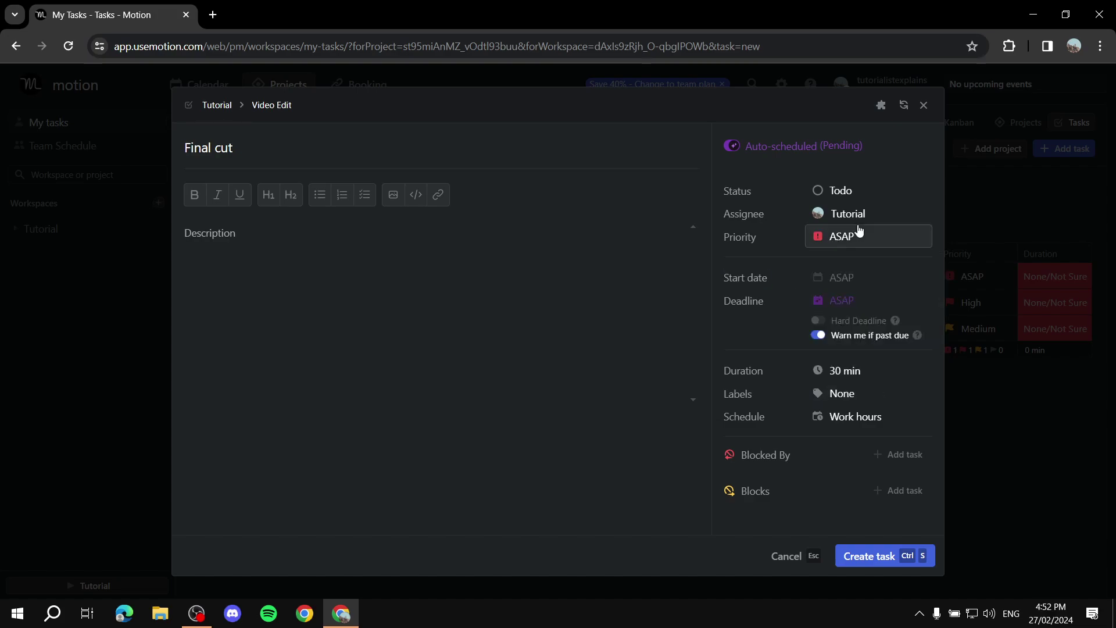
pyautogui.click(886, 379)
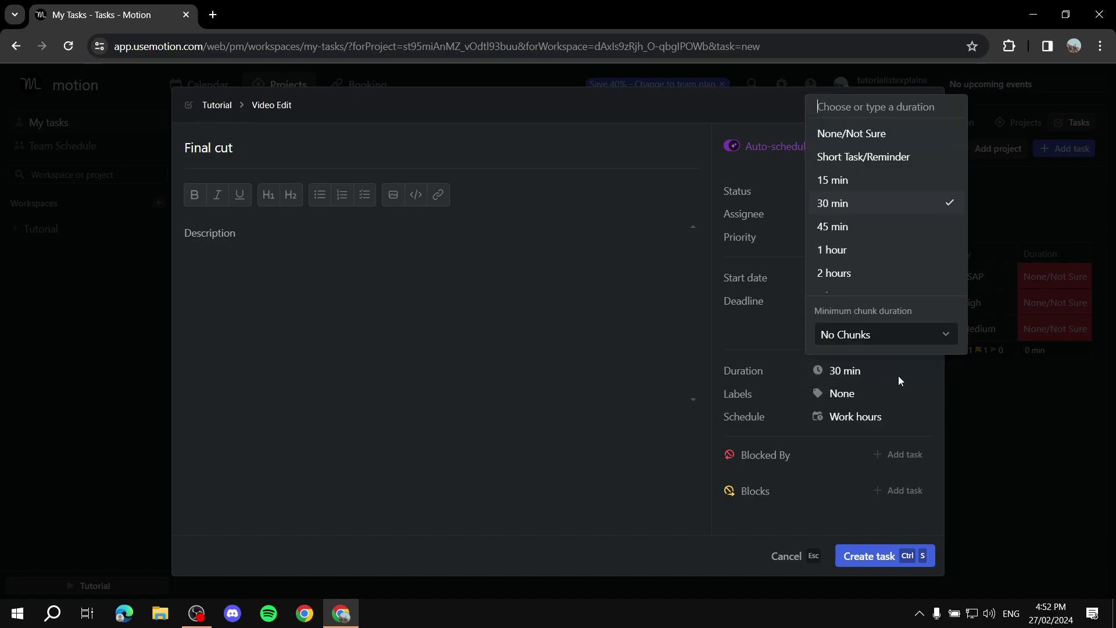
pyautogui.click(859, 135)
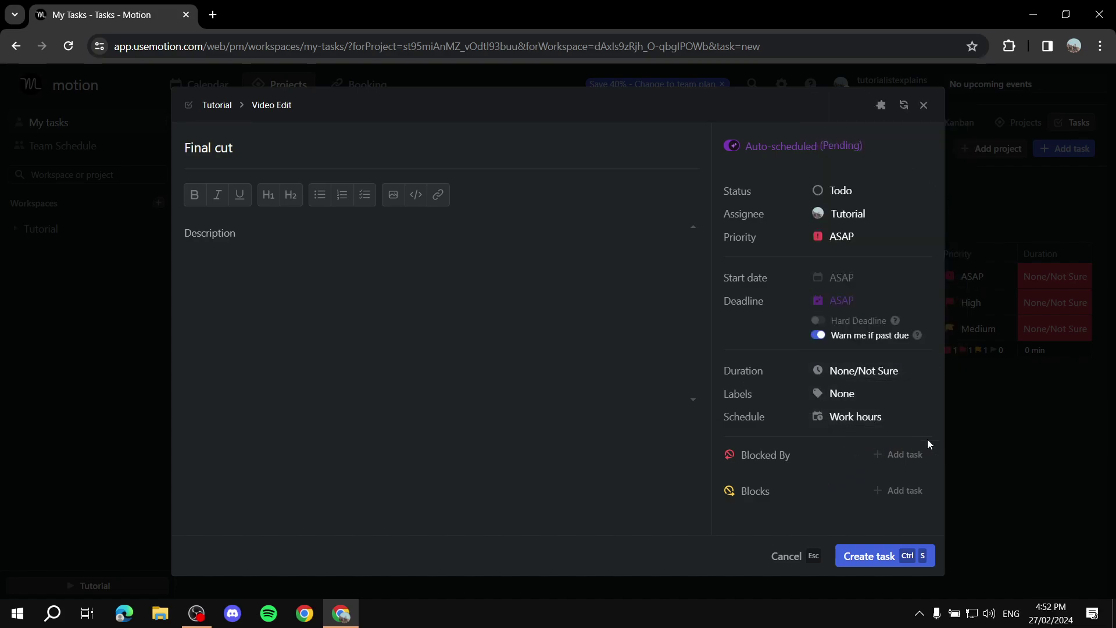
pyautogui.click(883, 559)
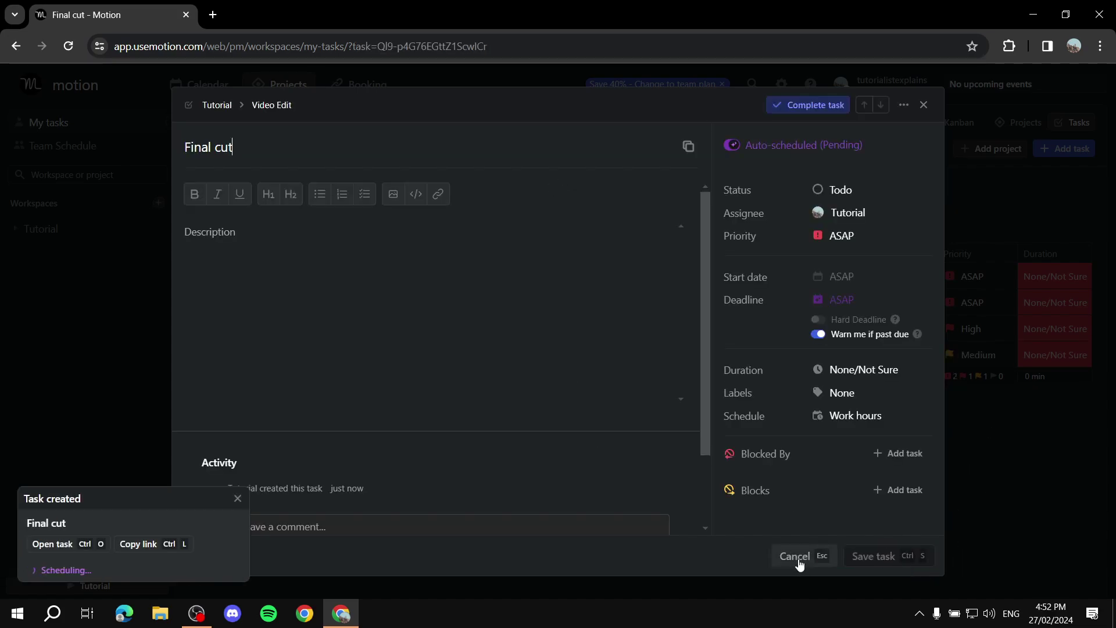
pyautogui.click(798, 559)
# - Collapse the No project and Video Edit groups, and create a project named "Script" in My Tasks (Private)
pyautogui.moveTo(1055, 276)
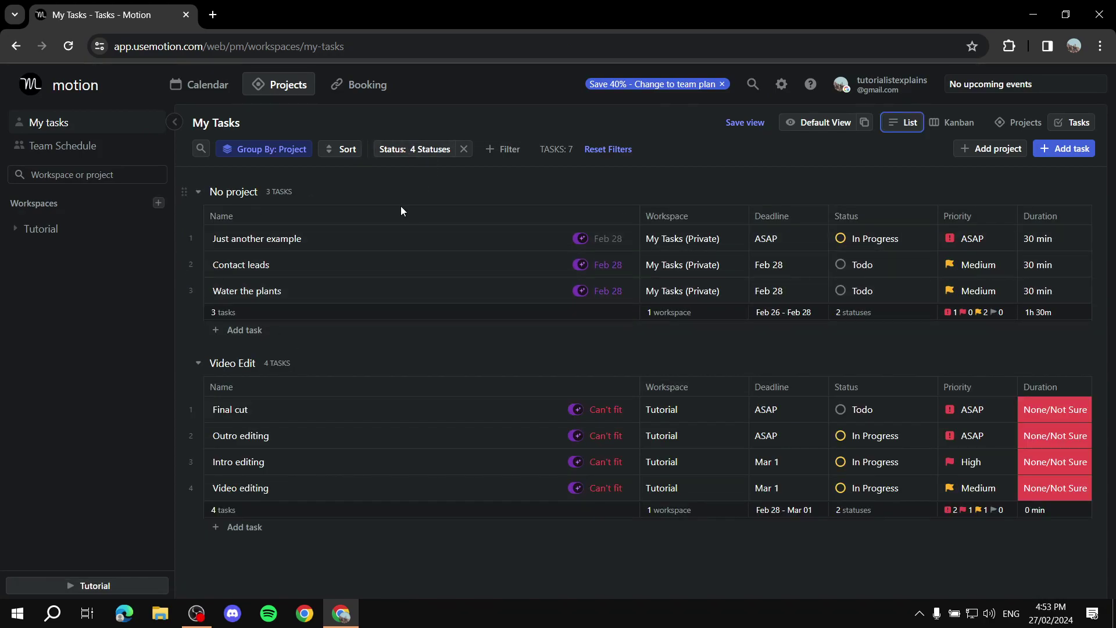
pyautogui.click(200, 191)
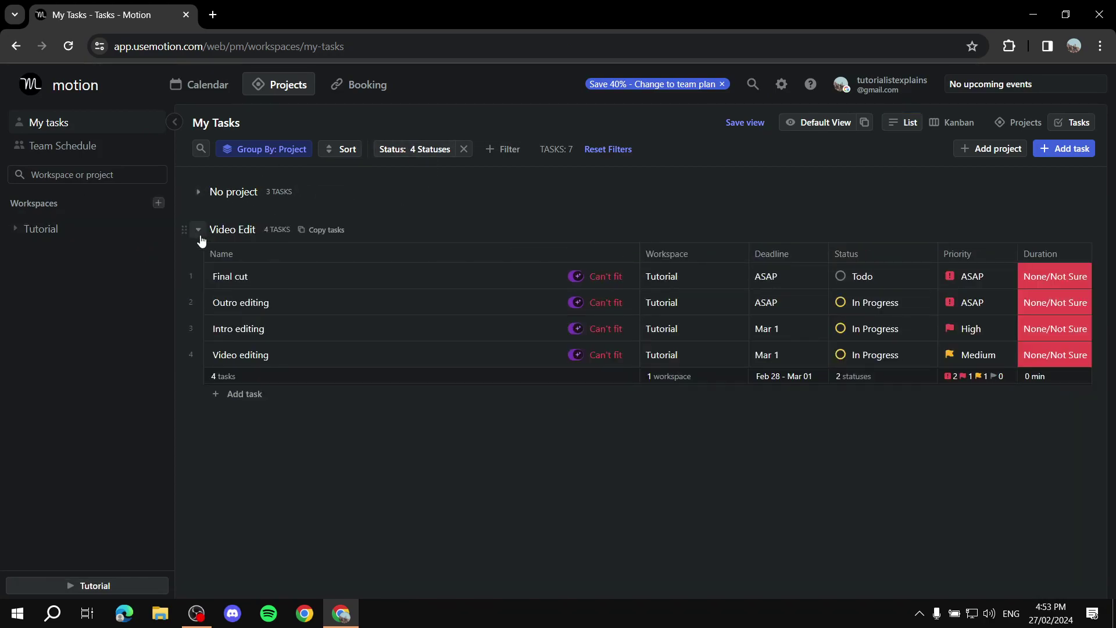
pyautogui.click(198, 229)
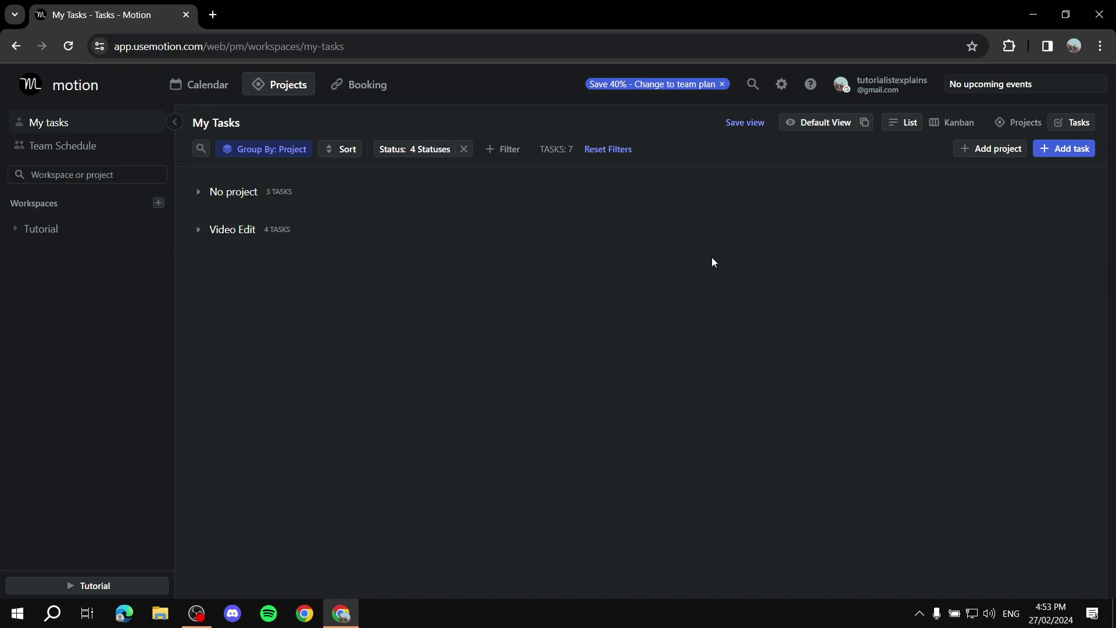
pyautogui.click(1006, 152)
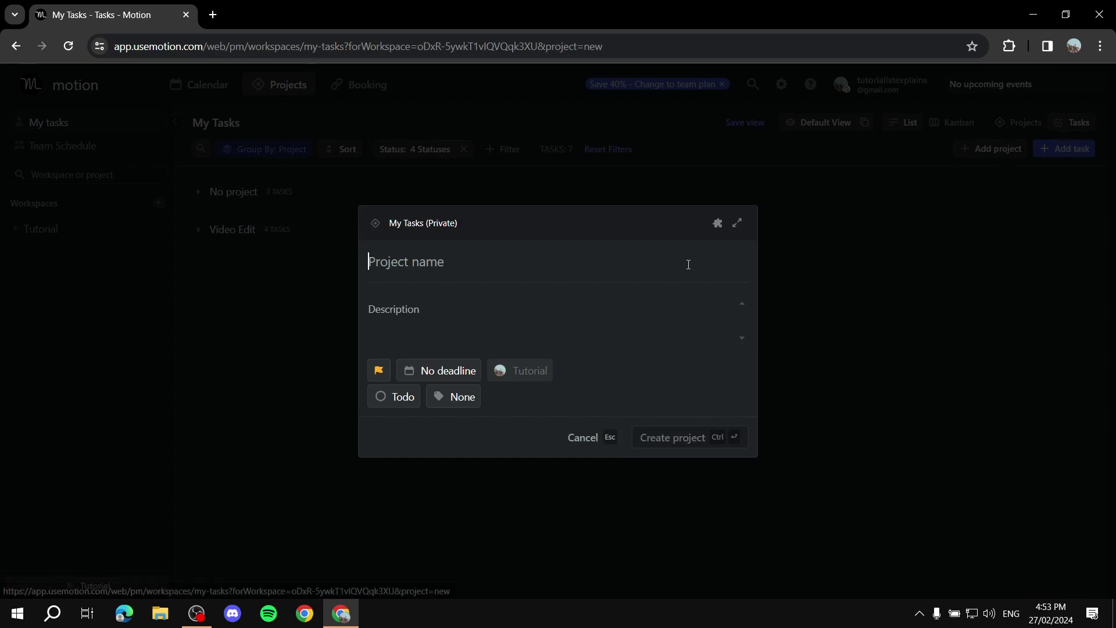
pyautogui.write('Script')
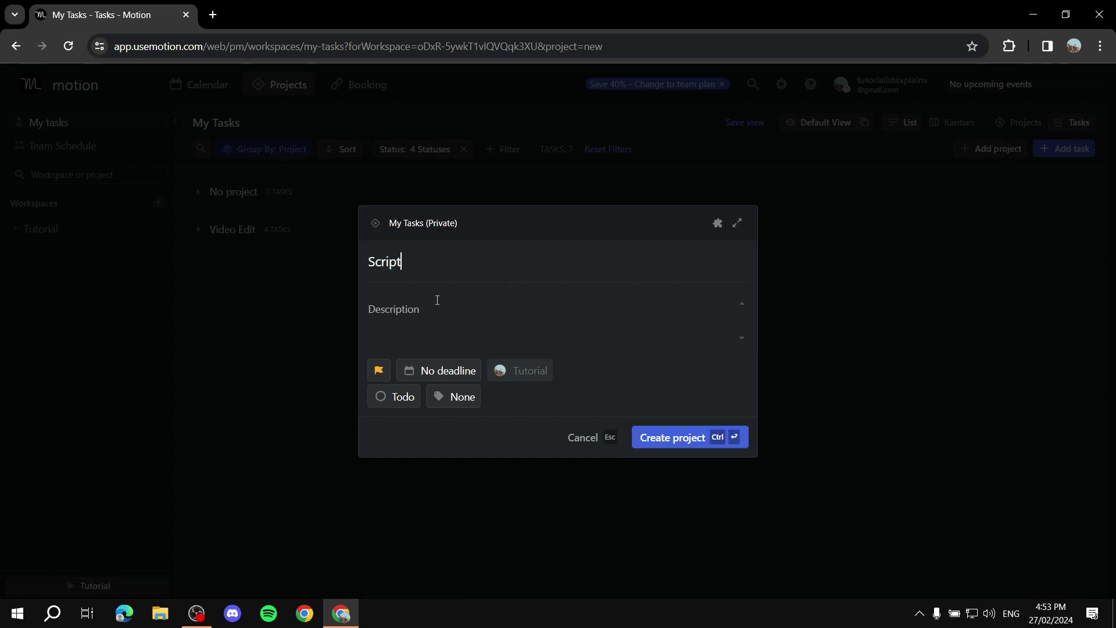
pyautogui.click(693, 439)
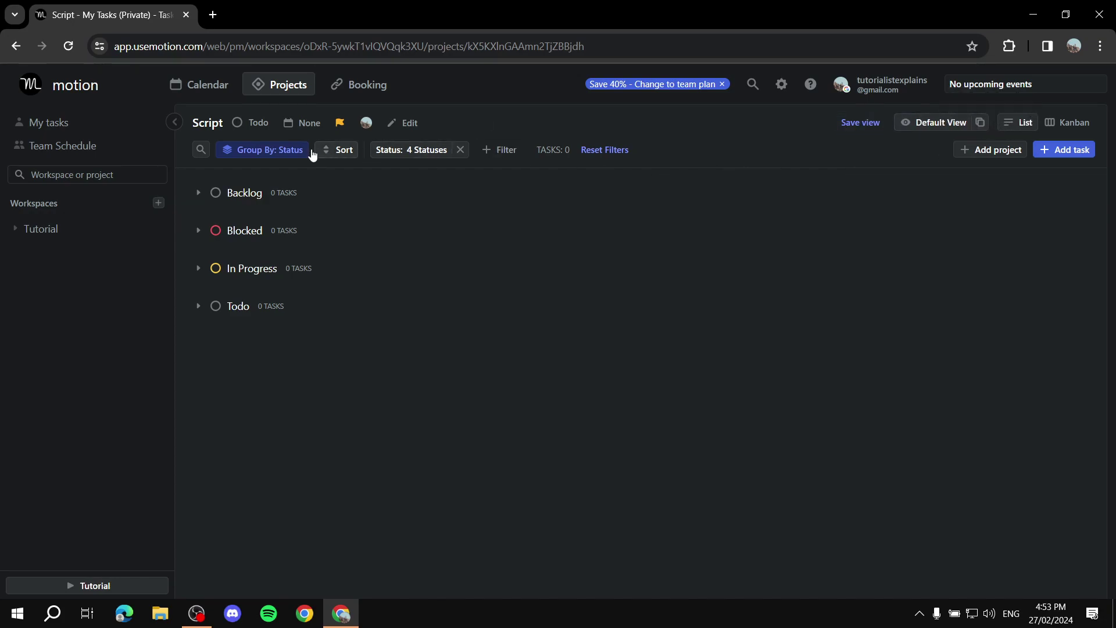
# - Open the Tutorial workspace, collapse its Video Edit group and create a project named "Script" there
pyautogui.click(174, 123)
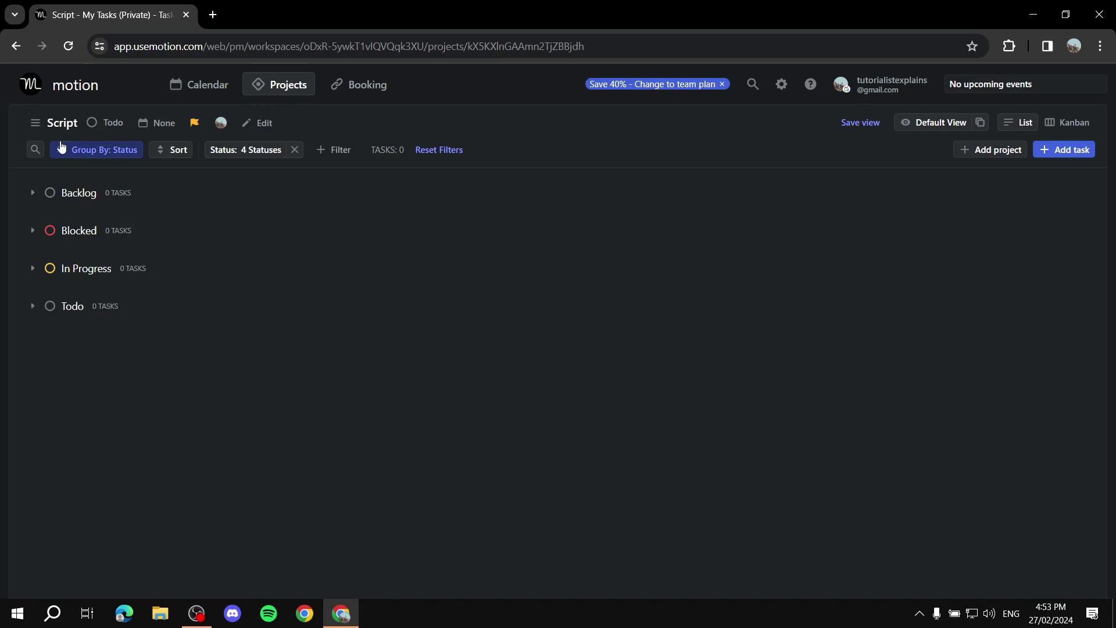
pyautogui.click(35, 122)
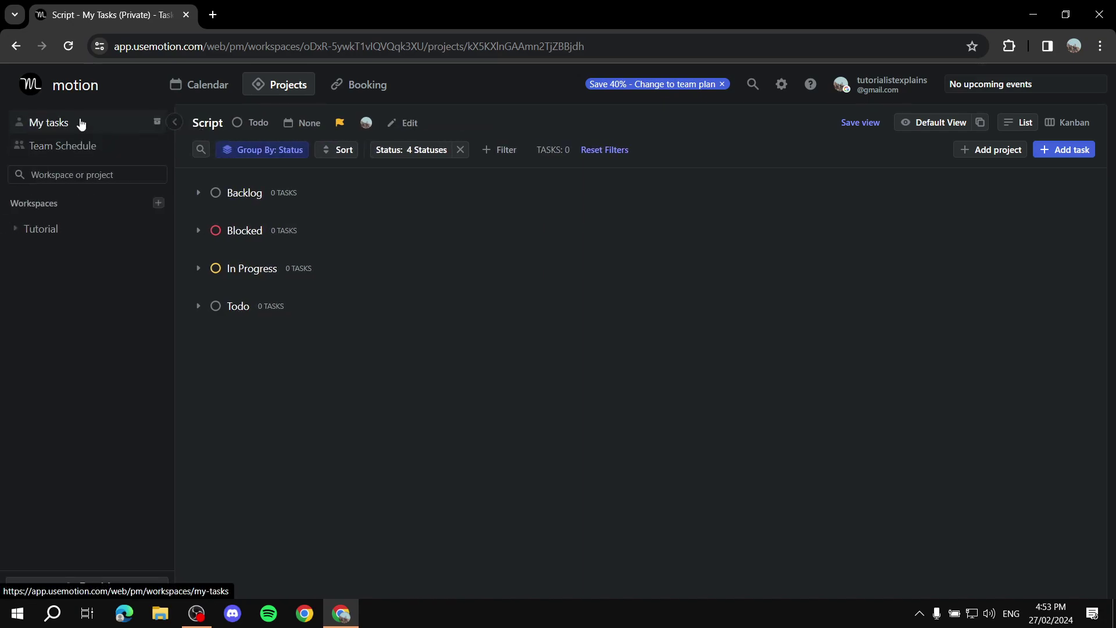
pyautogui.click(43, 231)
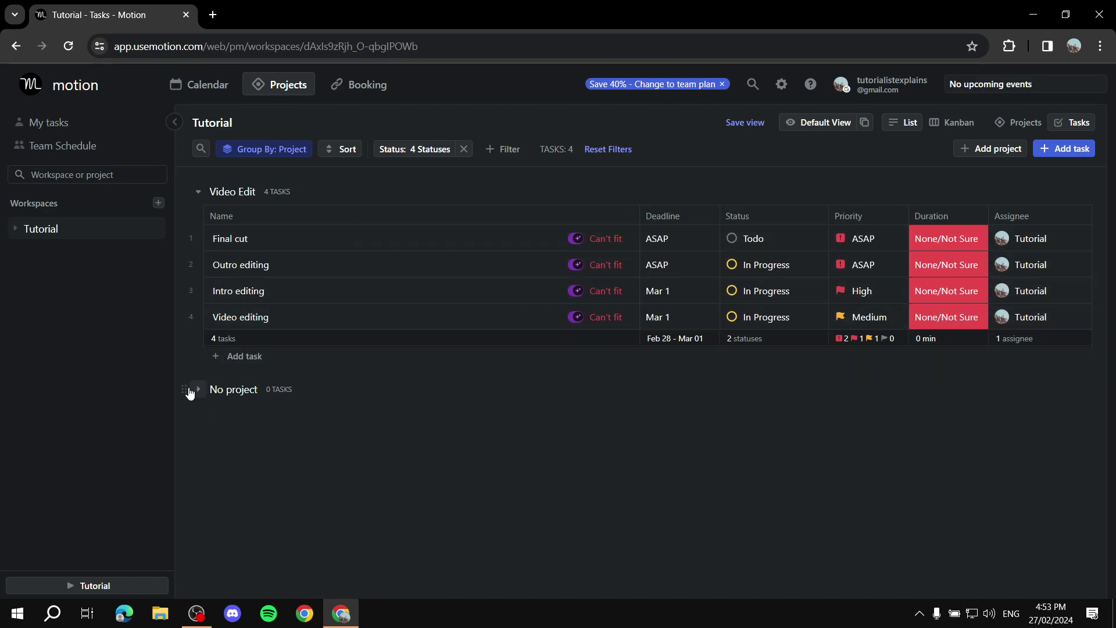
pyautogui.click(198, 191)
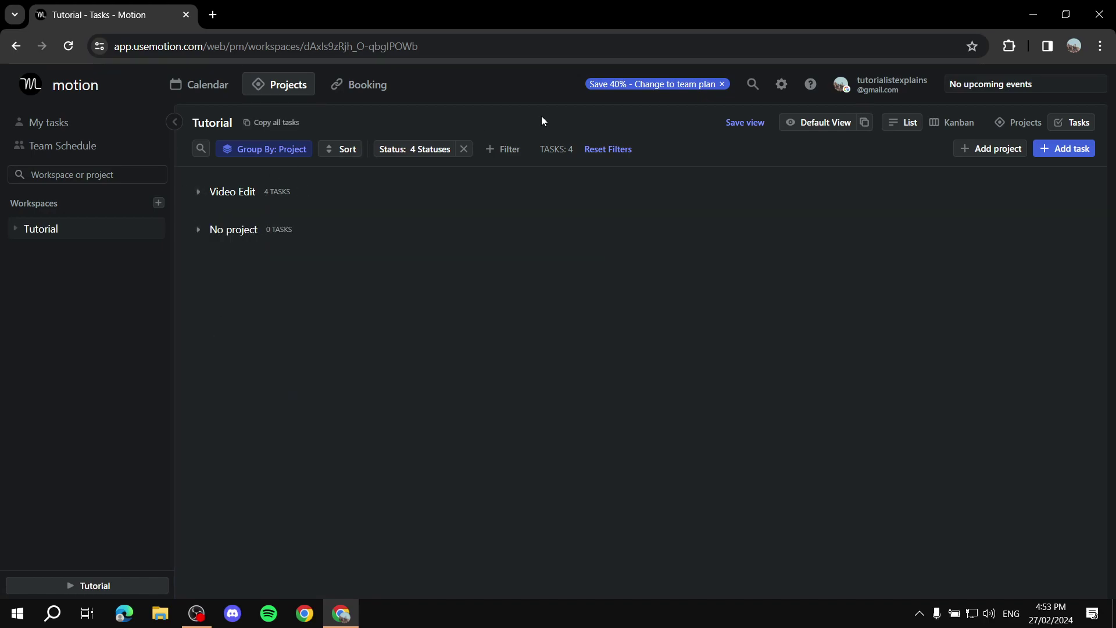
pyautogui.click(989, 150)
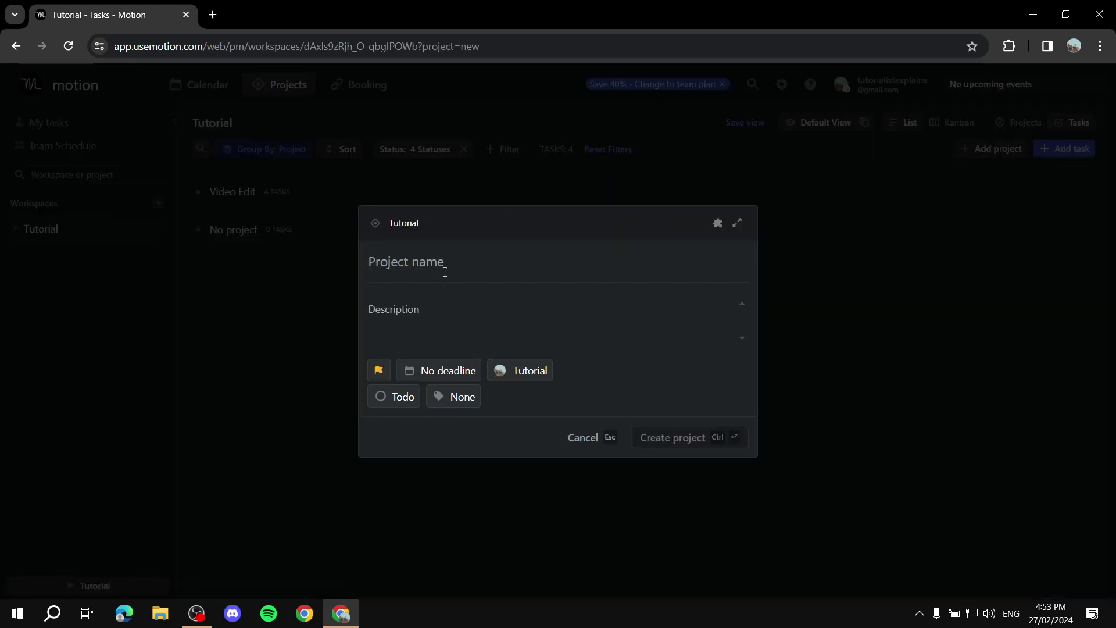
pyautogui.write('Script')
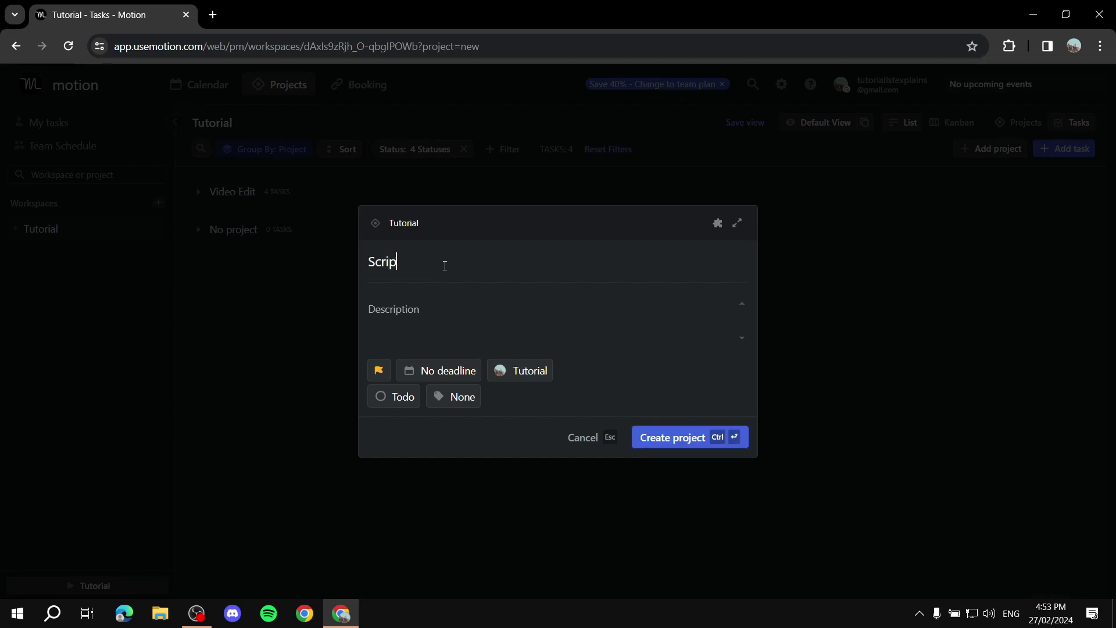
pyautogui.click(706, 438)
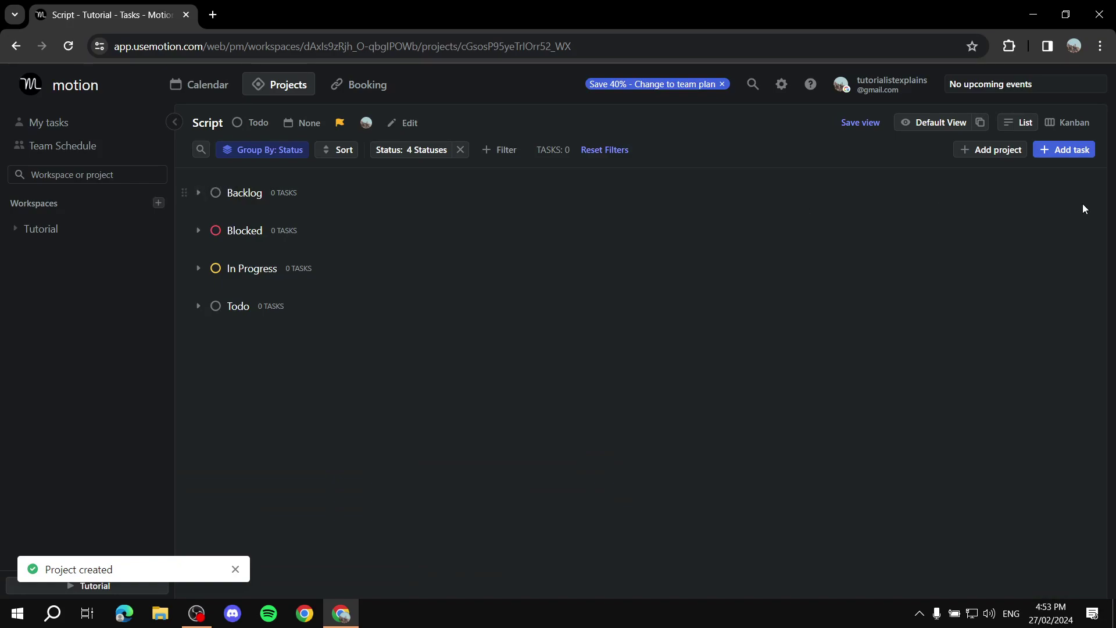
# - Create a task named "Script intro" in the Tutorial workspace's Script project with the default settings and look over its details
pyautogui.click(1072, 154)
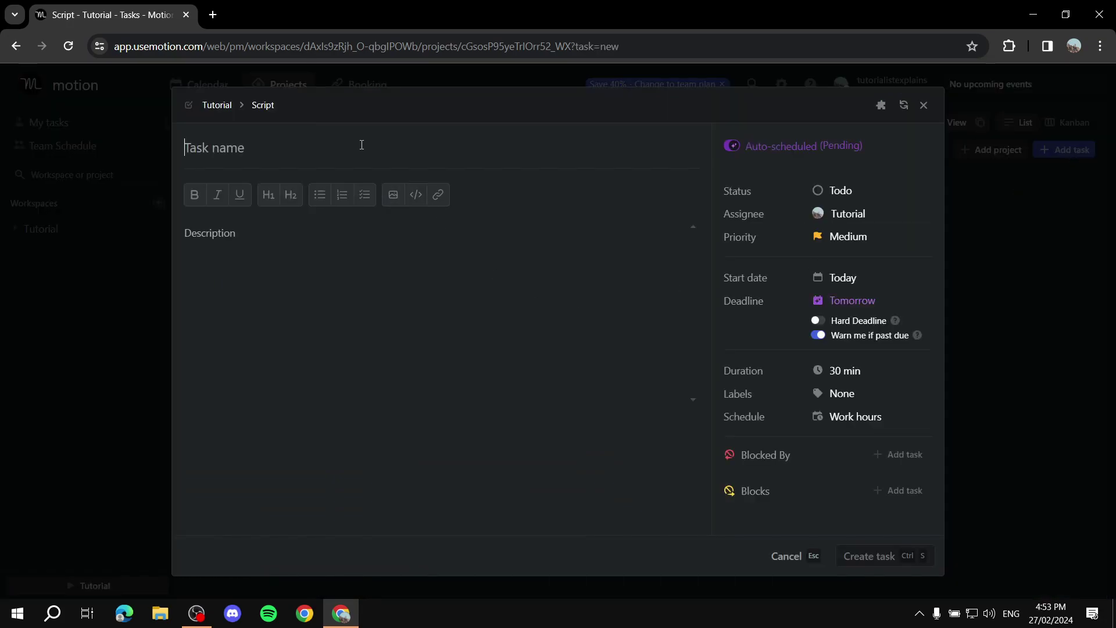
pyautogui.write('Script intro')
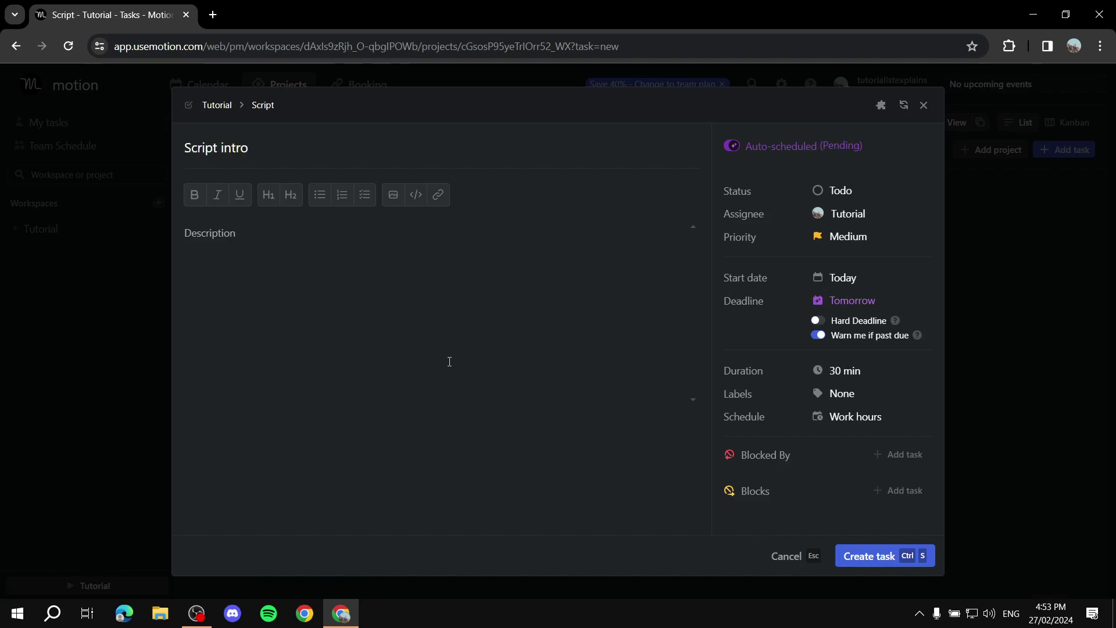
pyautogui.click(929, 561)
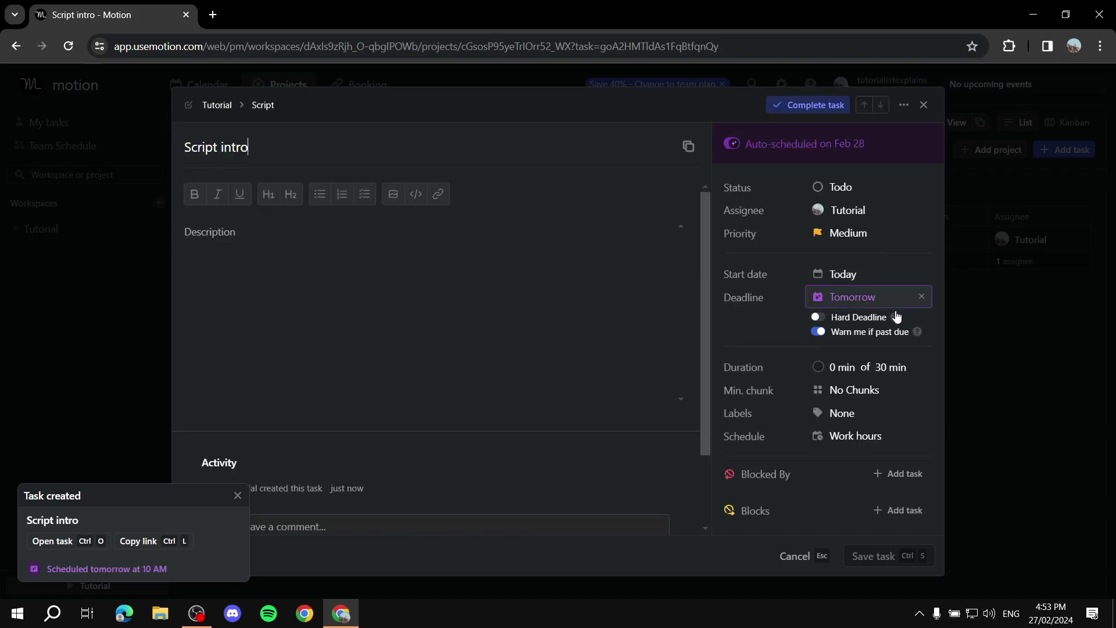
pyautogui.scroll(-3, 426, 387)
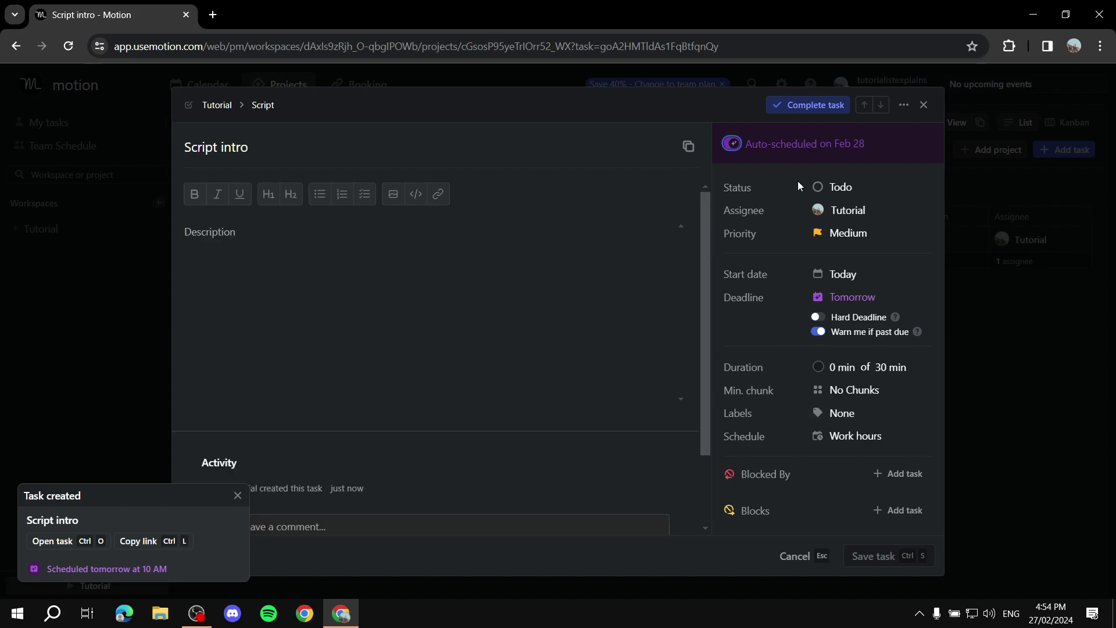
# - Turn off auto-scheduling for the Script intro task and save it
pyautogui.click(729, 147)
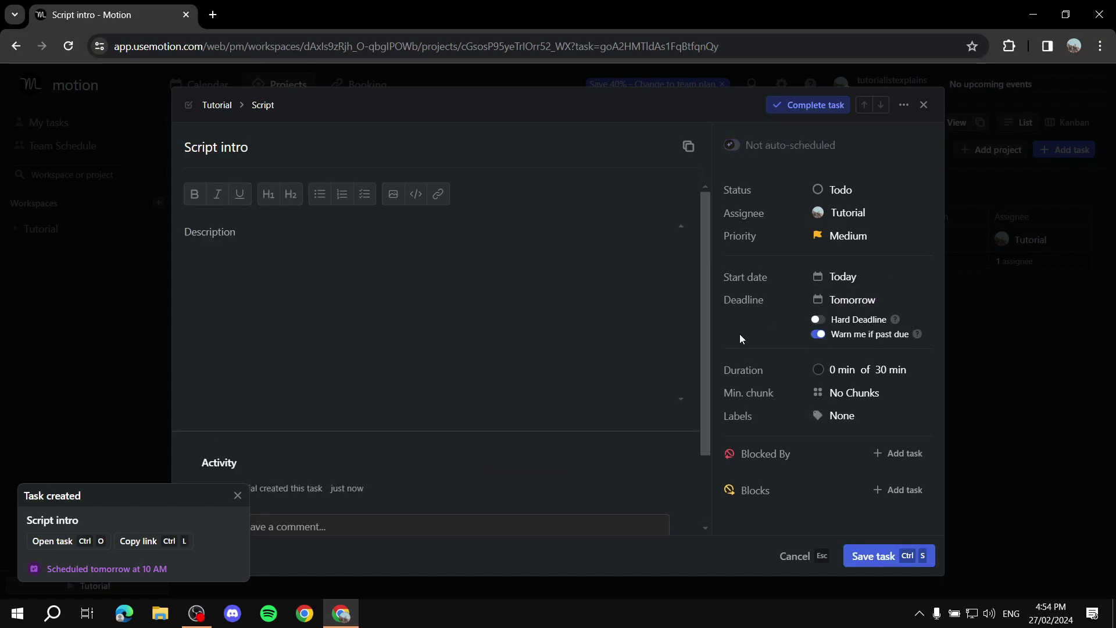
pyautogui.click(907, 558)
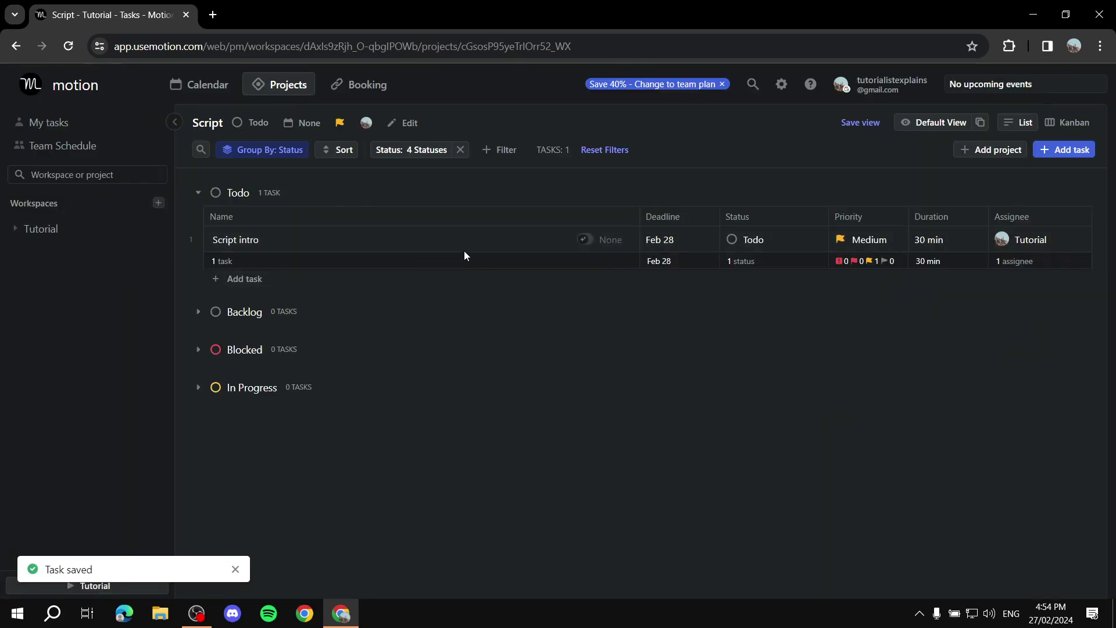
# - Create two more tasks in the Script project, "Script" and "Outro", with the default settings, closing each task's details
pyautogui.click(1071, 152)
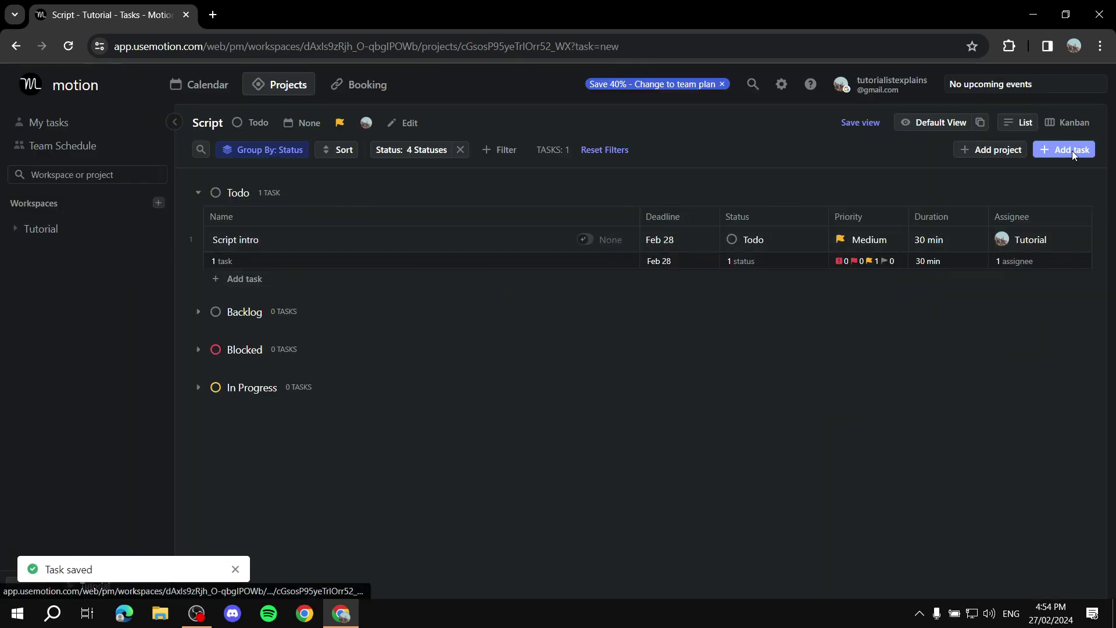
pyautogui.write('Script')
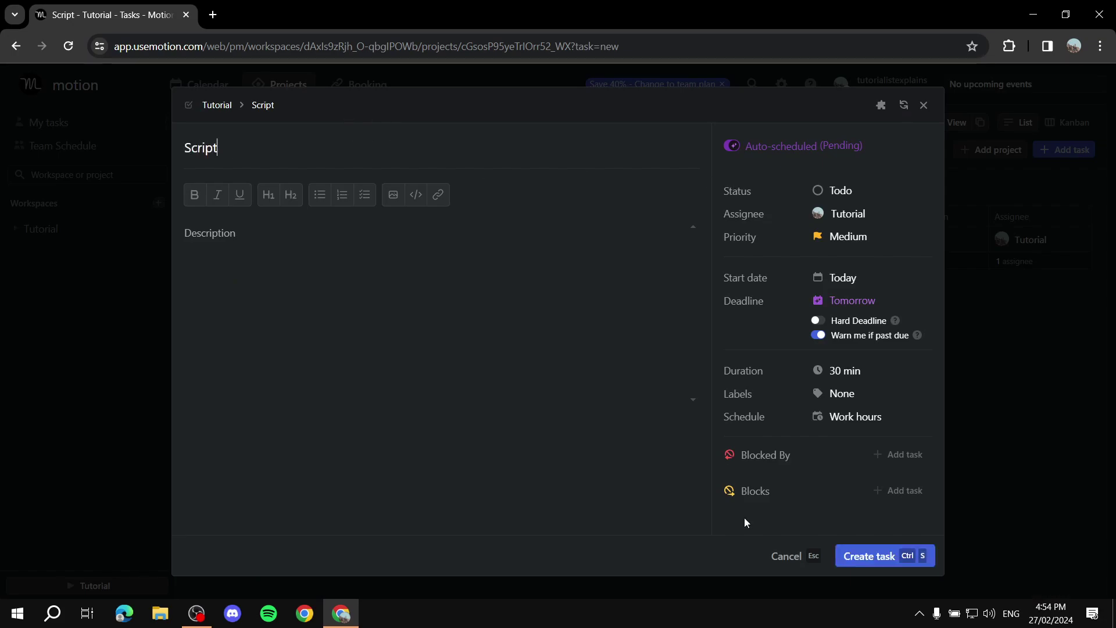
pyautogui.click(871, 556)
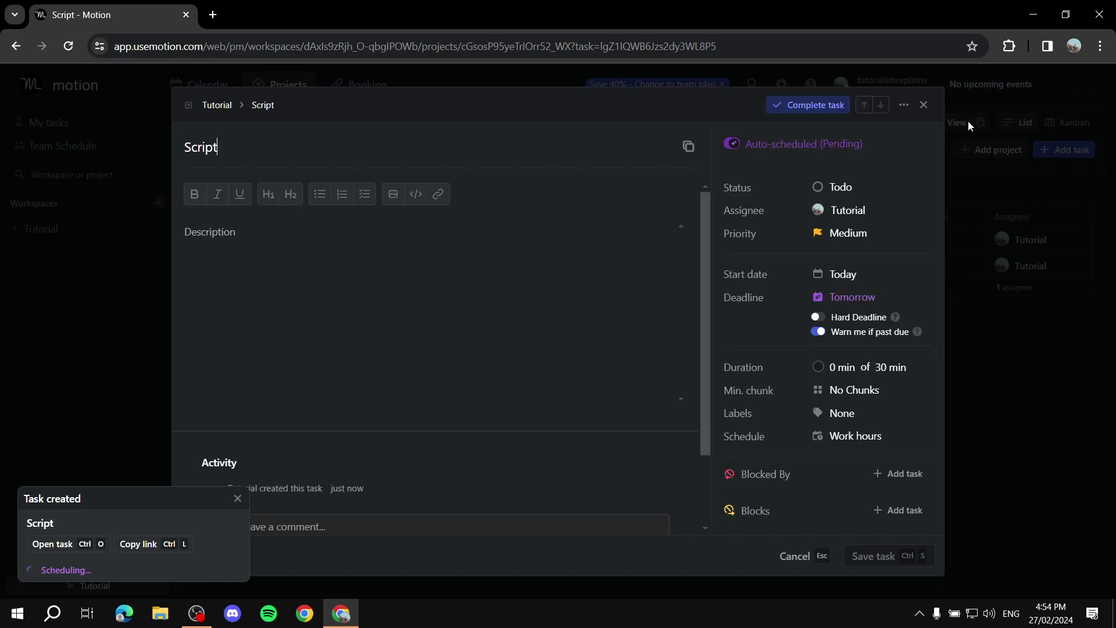
pyautogui.click(924, 105)
pyautogui.click(1065, 150)
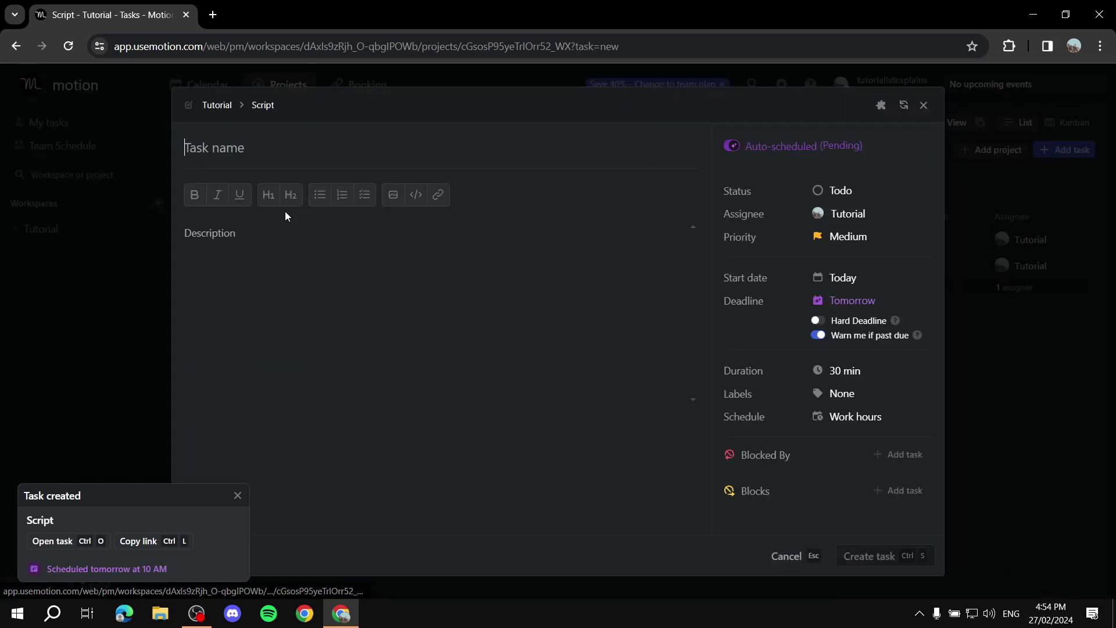
pyautogui.write('Outro')
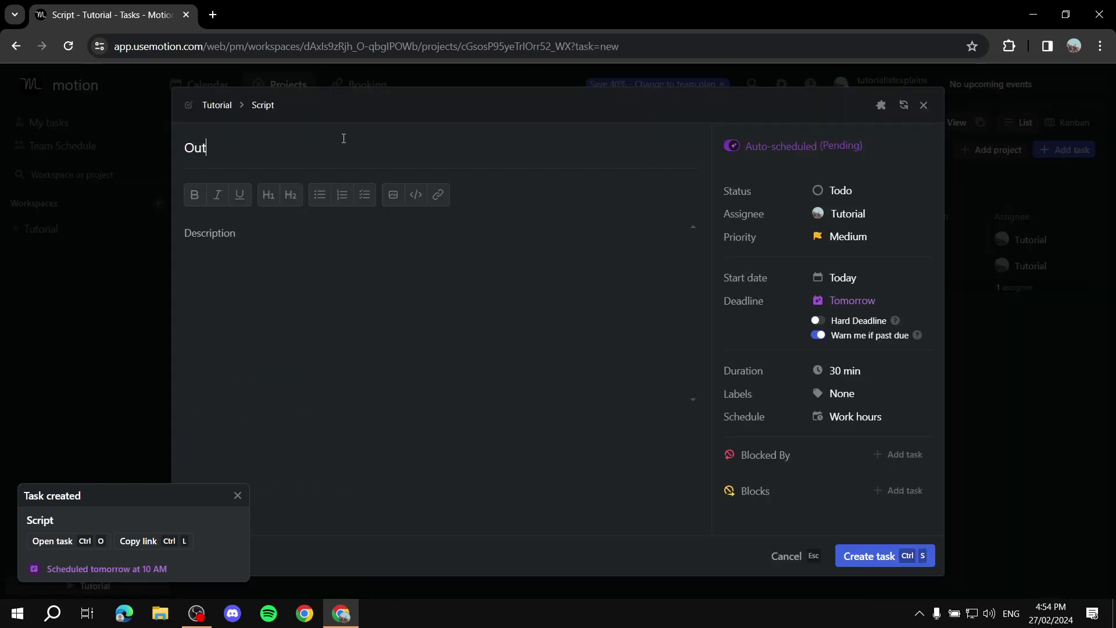
pyautogui.click(854, 559)
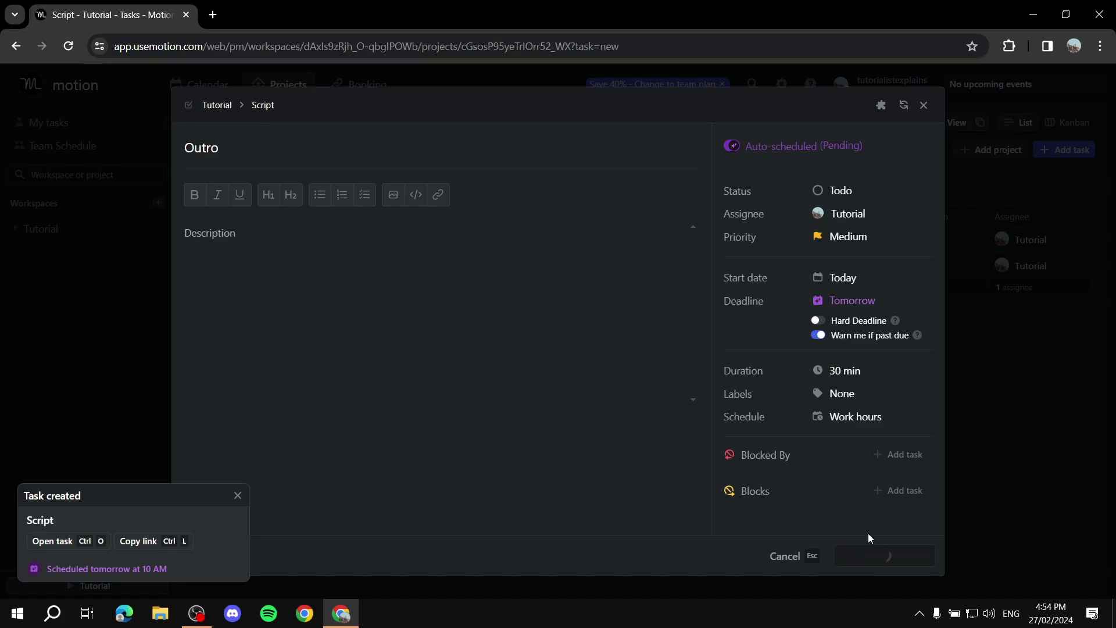
pyautogui.click(927, 106)
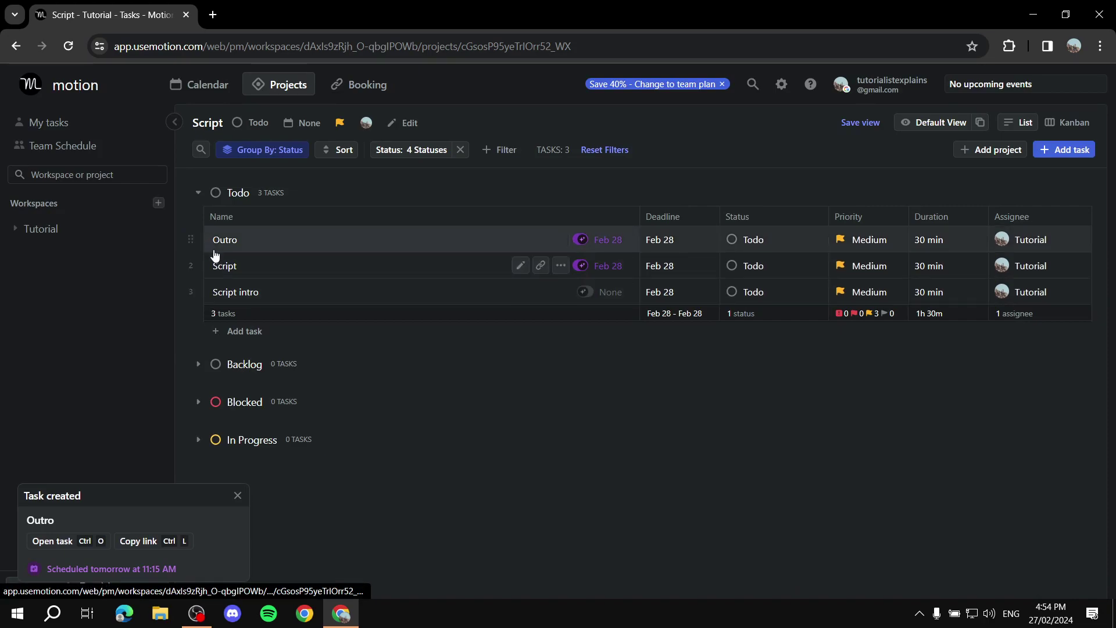
# - Move the Outro, Script and Script intro tasks into the In Progress group and place Script above Outro
pyautogui.moveTo(198, 240); pyautogui.dragTo(281, 405)
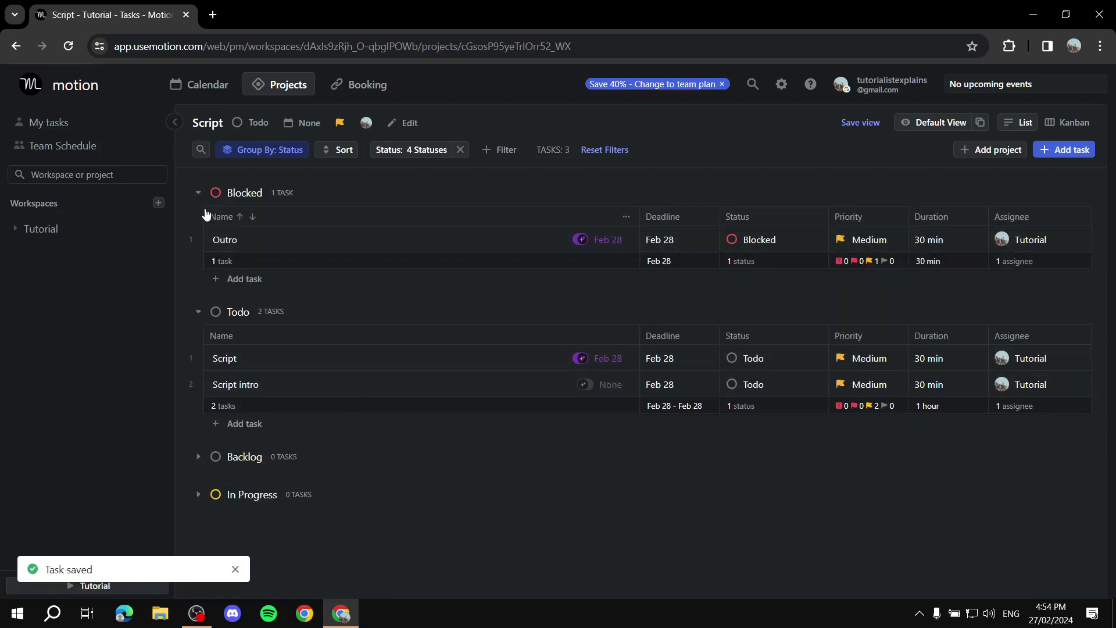
pyautogui.moveTo(198, 230); pyautogui.dragTo(222, 449)
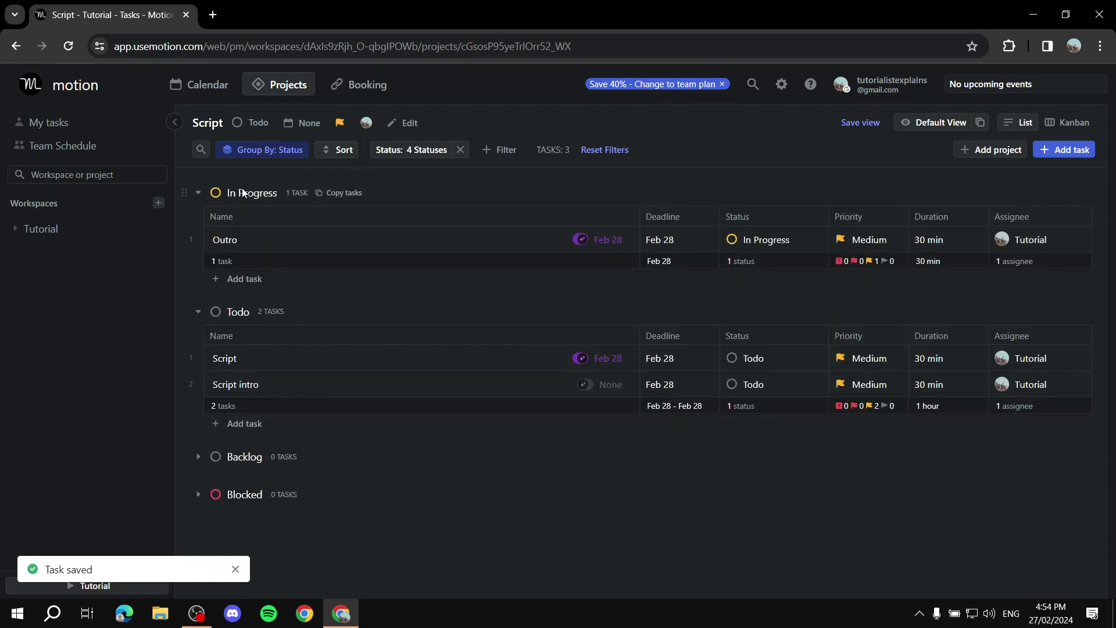
pyautogui.moveTo(191, 358); pyautogui.dragTo(201, 264)
pyautogui.moveTo(190, 383); pyautogui.dragTo(212, 235)
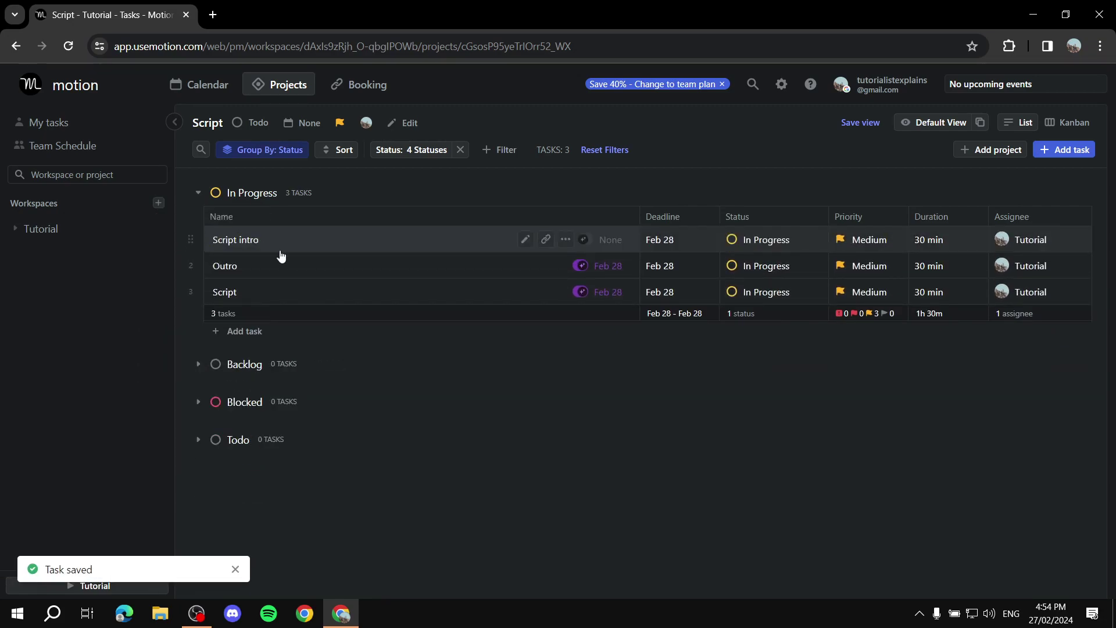
pyautogui.moveTo(192, 290)
pyautogui.mouseDown()
pyautogui.moveTo(197, 248)
pyautogui.moveTo(198, 270)
pyautogui.mouseUp()
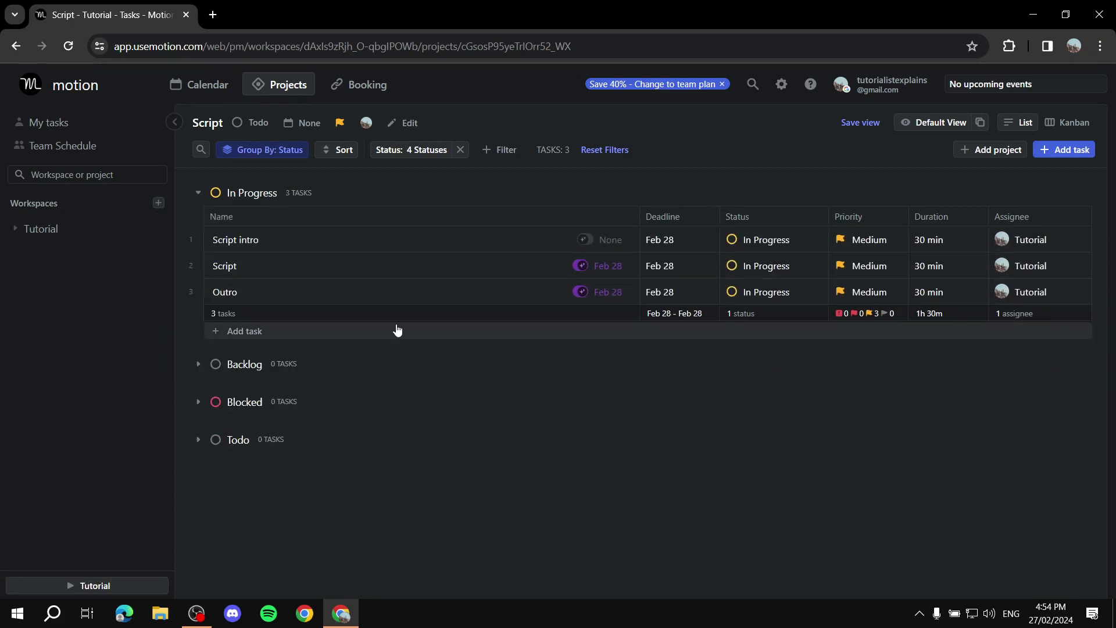
# - Open the Tutorial workspace and look through its tasks on the Kanban board
pyautogui.click(53, 228)
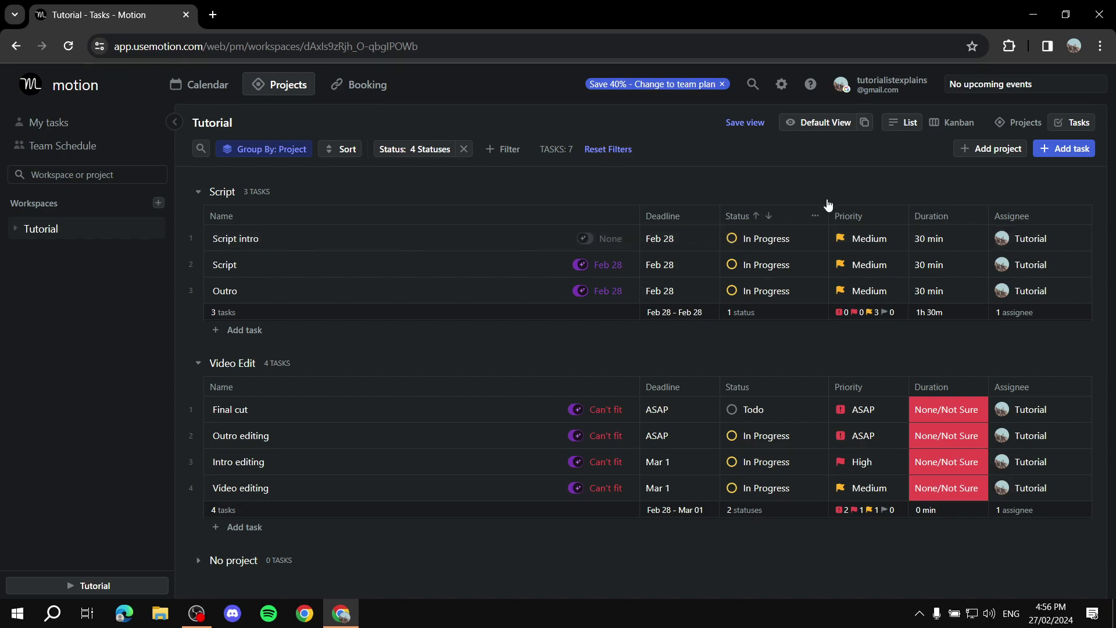
pyautogui.click(956, 128)
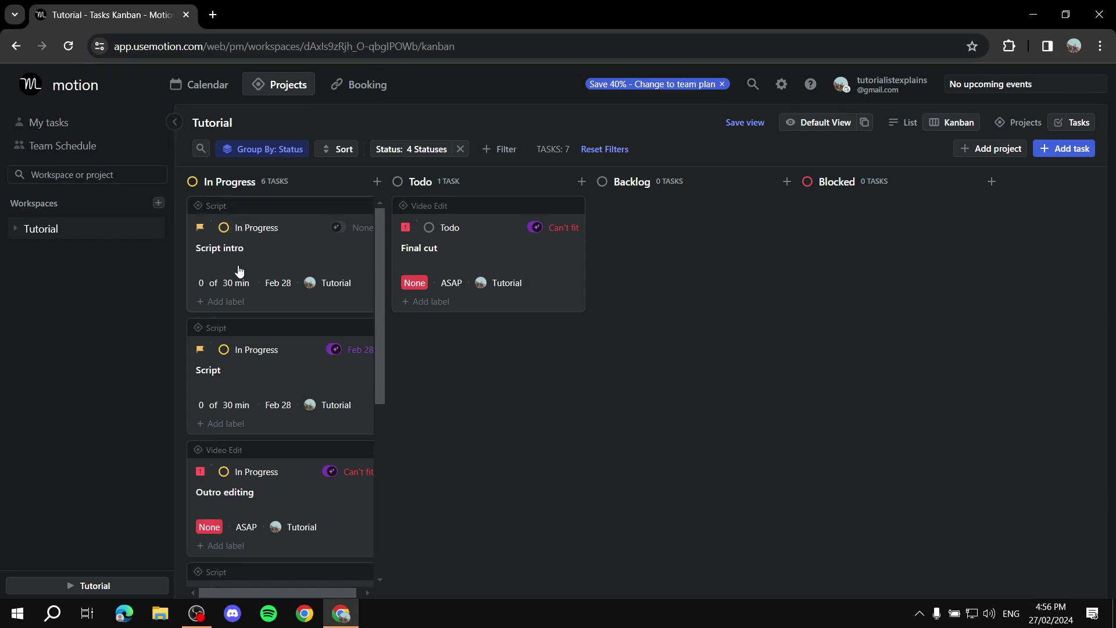
pyautogui.scroll(-6, 248, 269)
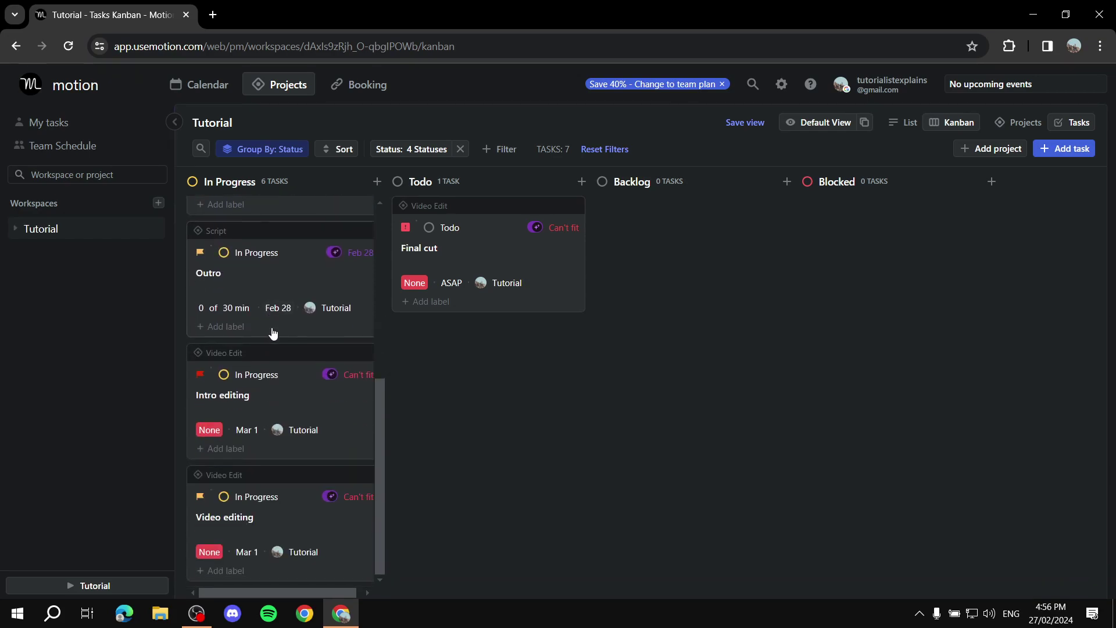
pyautogui.scroll(5, 267, 317)
pyautogui.scroll(-5, 283, 261)
pyautogui.scroll(5, 279, 279)
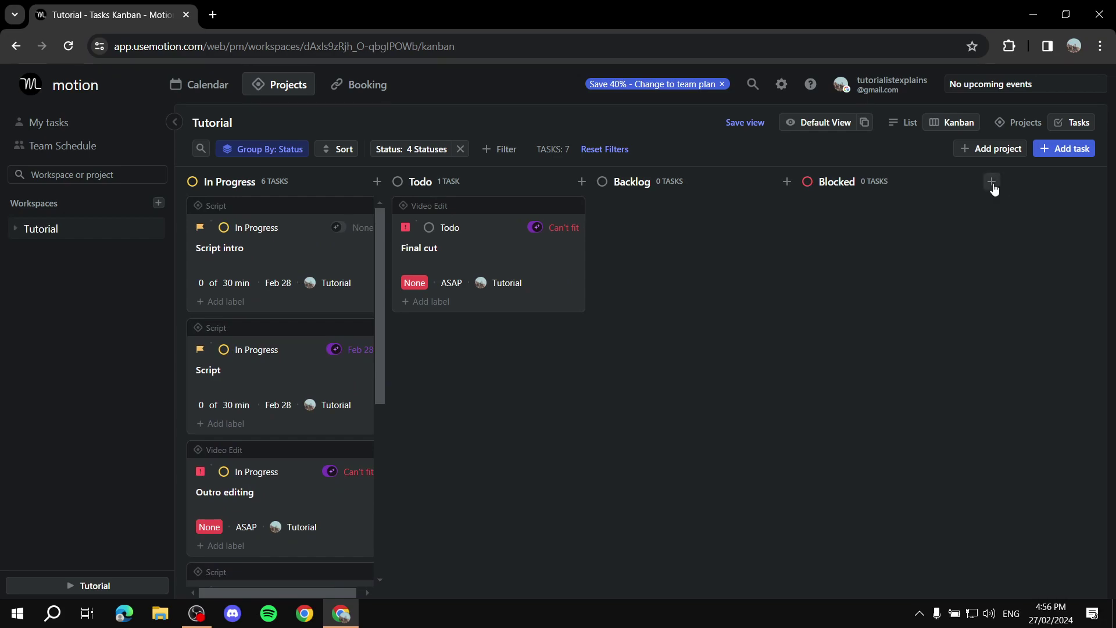
# - Look at the new-task form for the Blocked column, close it without creating a task and return to the list view
pyautogui.click(992, 182)
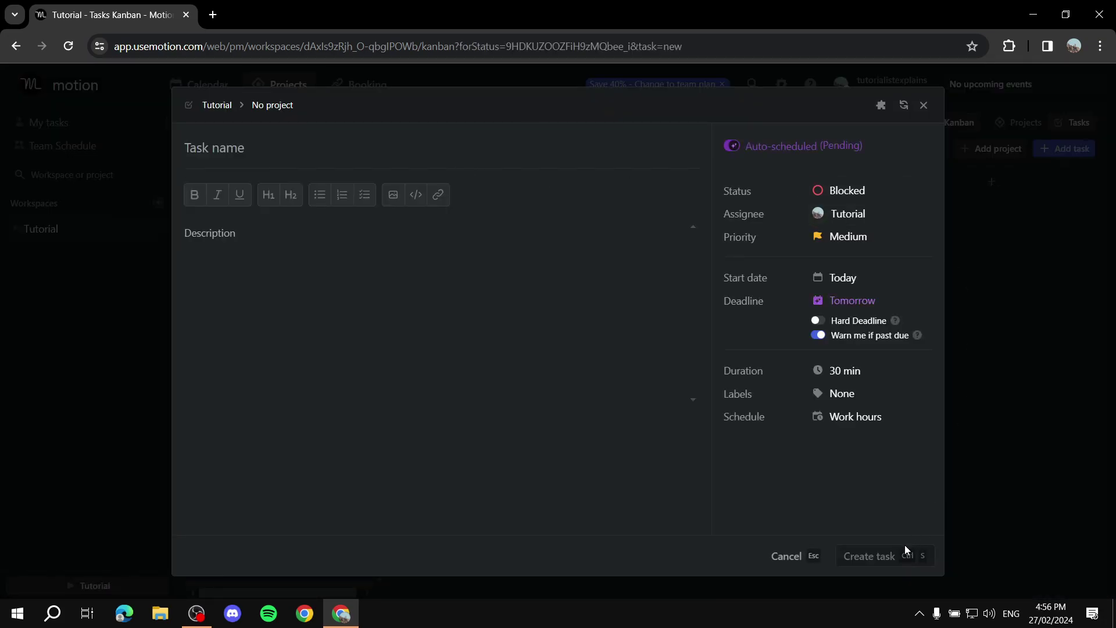
pyautogui.click(924, 105)
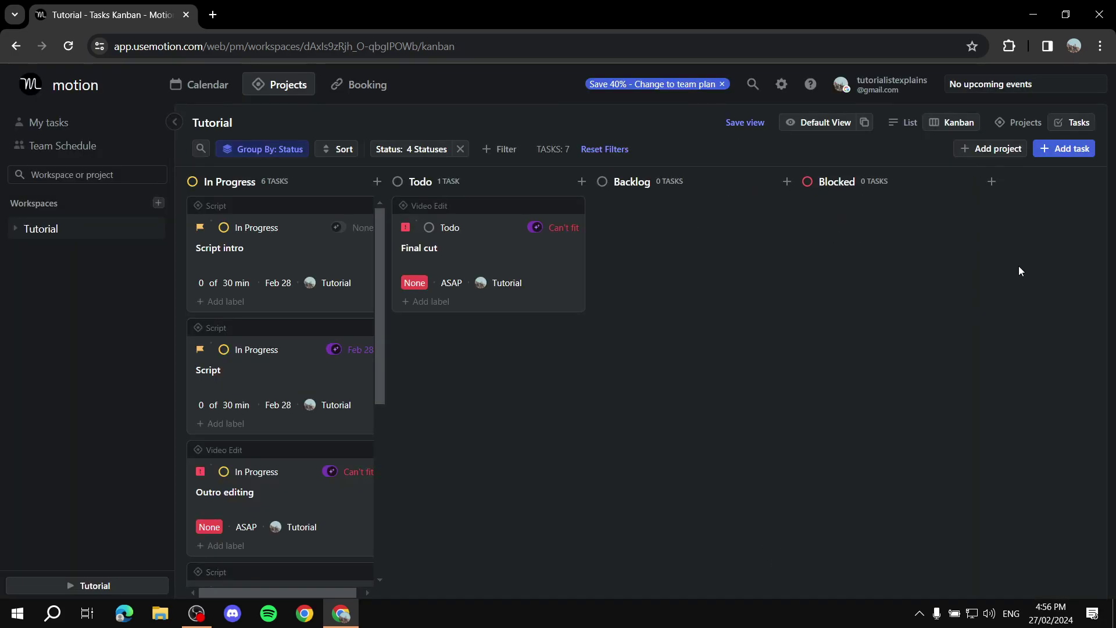
pyautogui.scroll(-4, 285, 302)
pyautogui.scroll(4, 261, 273)
pyautogui.click(904, 123)
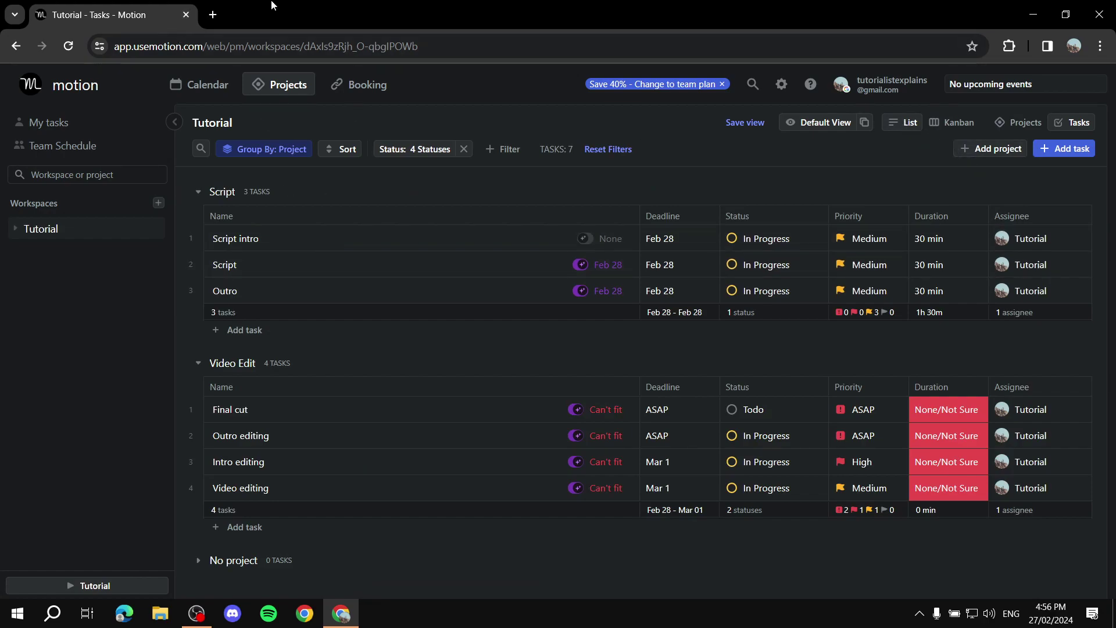
# - Open the calendar and look over the scheduled tasks and the week's hours
pyautogui.click(210, 88)
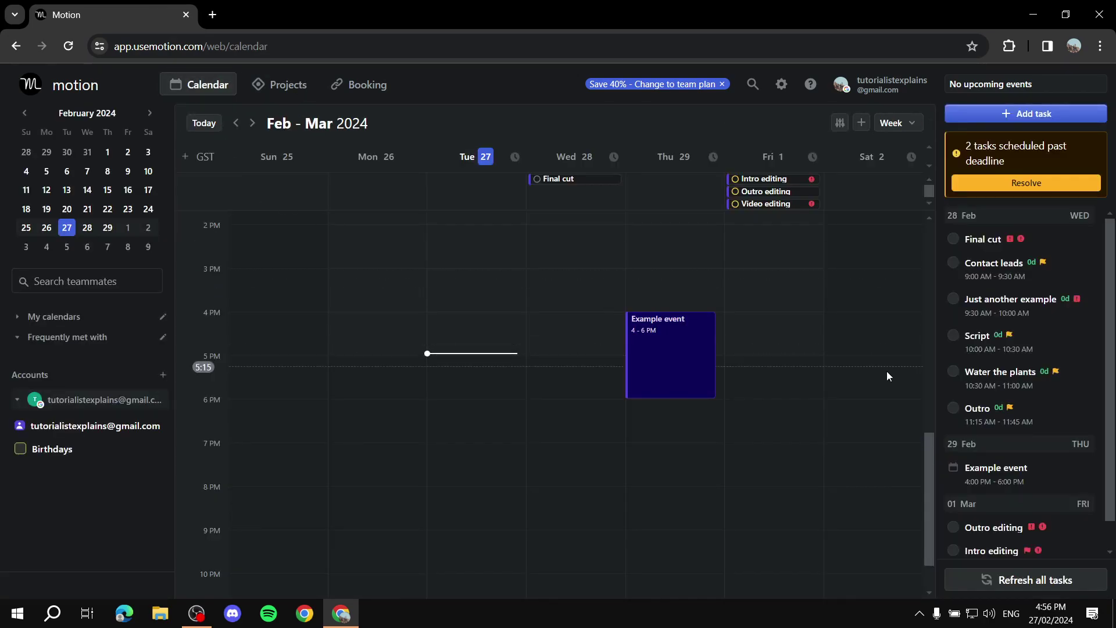
pyautogui.scroll(-1, 1063, 256)
pyautogui.scroll(1, 1063, 256)
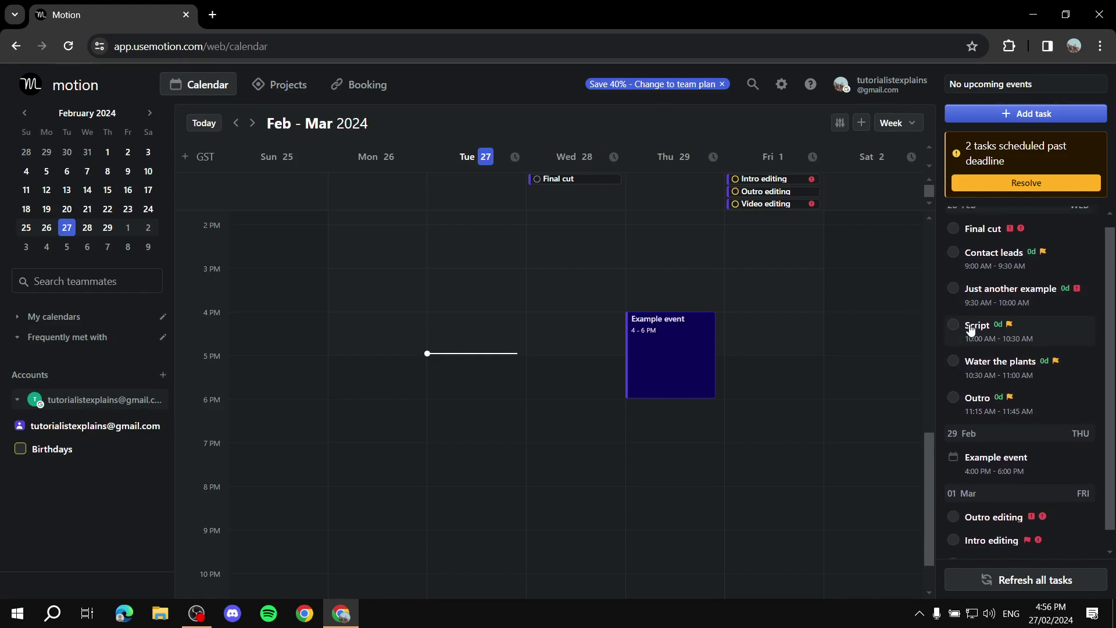
pyautogui.scroll(10, 790, 328)
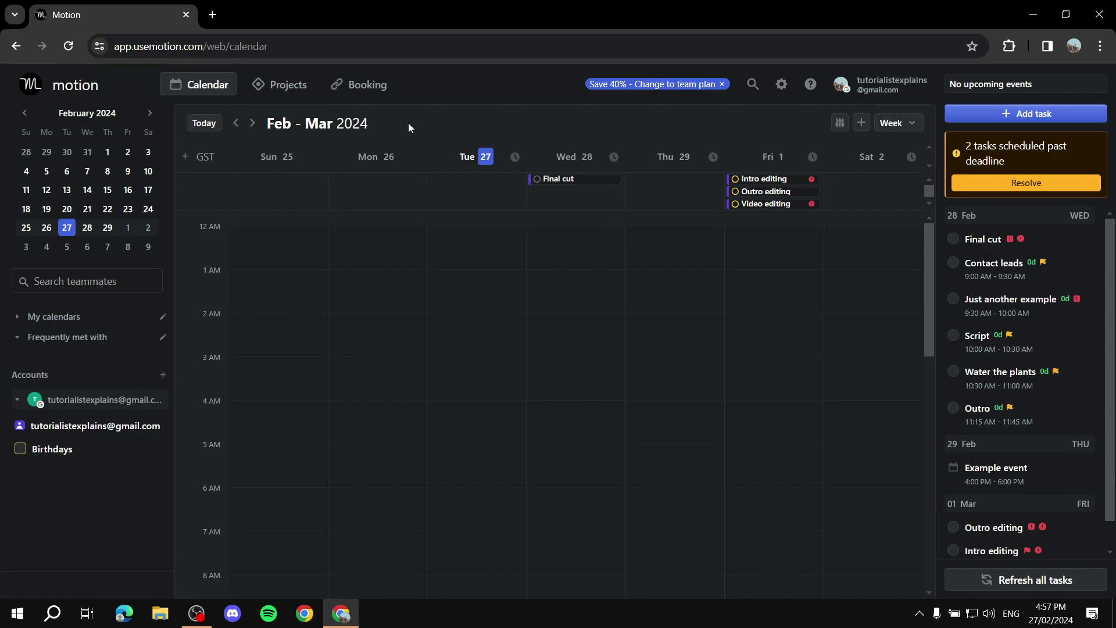
# - Open the booking section, look at the booking link tutorial video page and go back to Motion
pyautogui.click(367, 86)
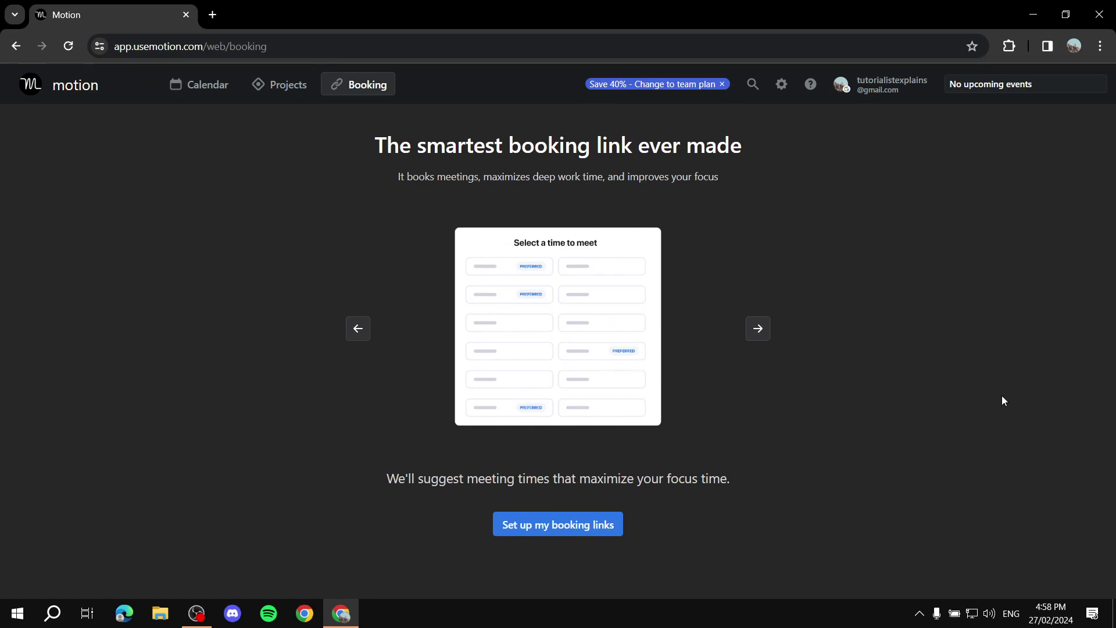
pyautogui.click(574, 529)
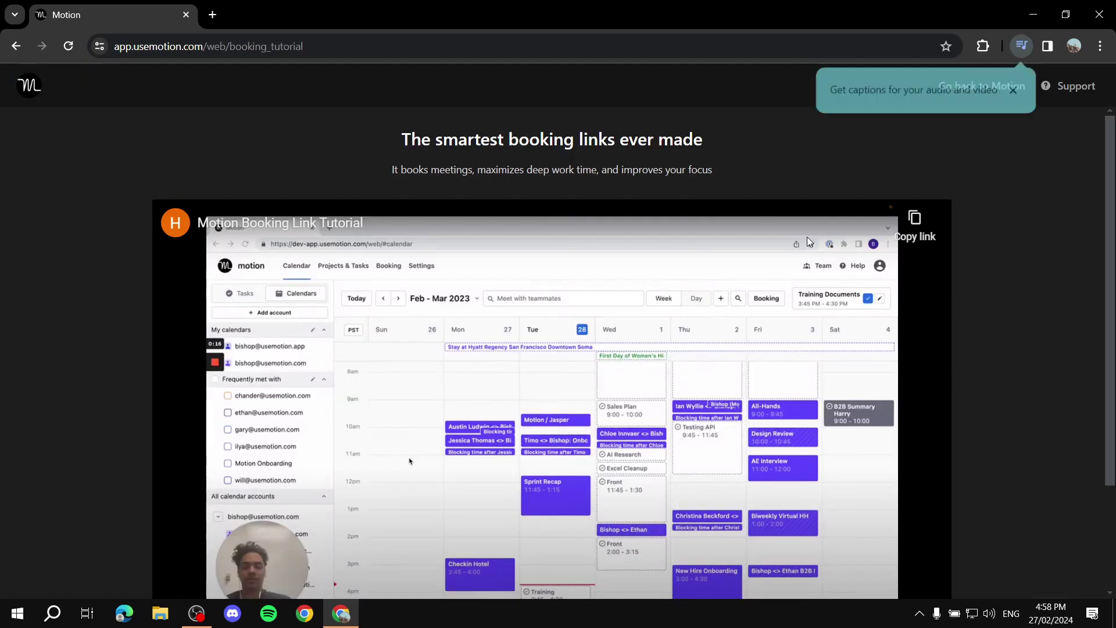
pyautogui.scroll(-2, 806, 236)
pyautogui.scroll(2, 799, 288)
pyautogui.click(1015, 91)
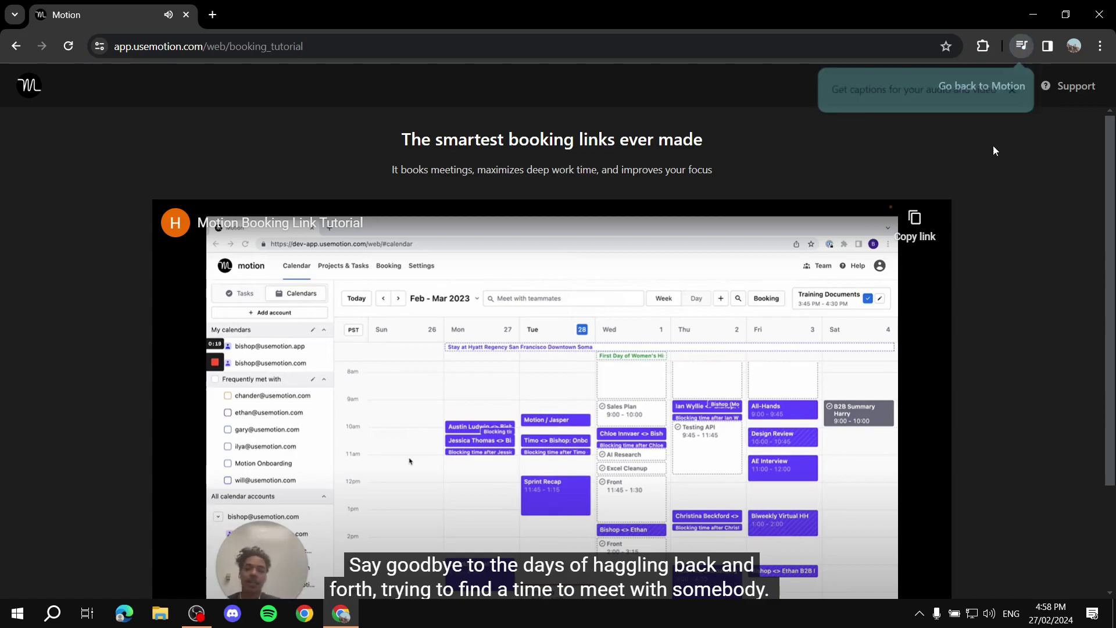
pyautogui.scroll(-2, 941, 101)
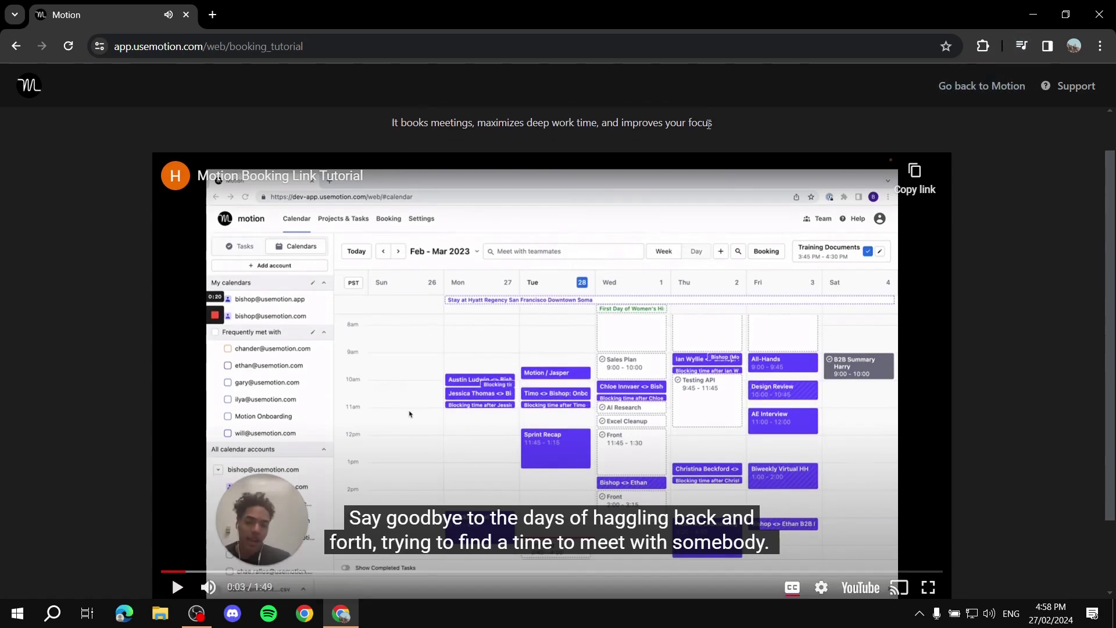
pyautogui.click(995, 83)
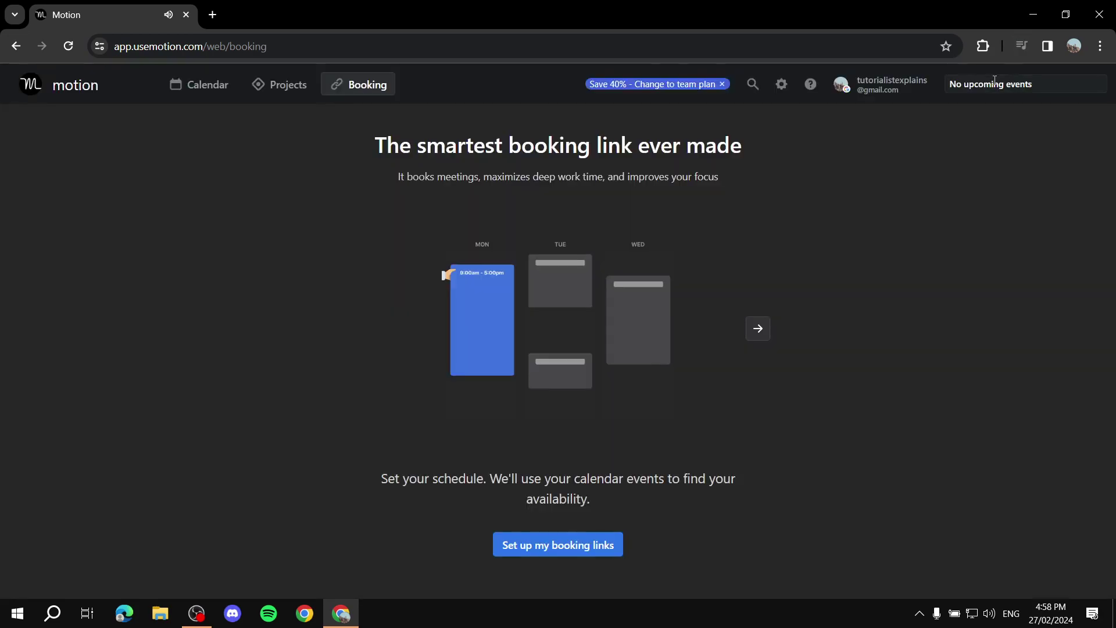
# - Start the booking link setup and choose Work hours as its schedule
pyautogui.click(757, 326)
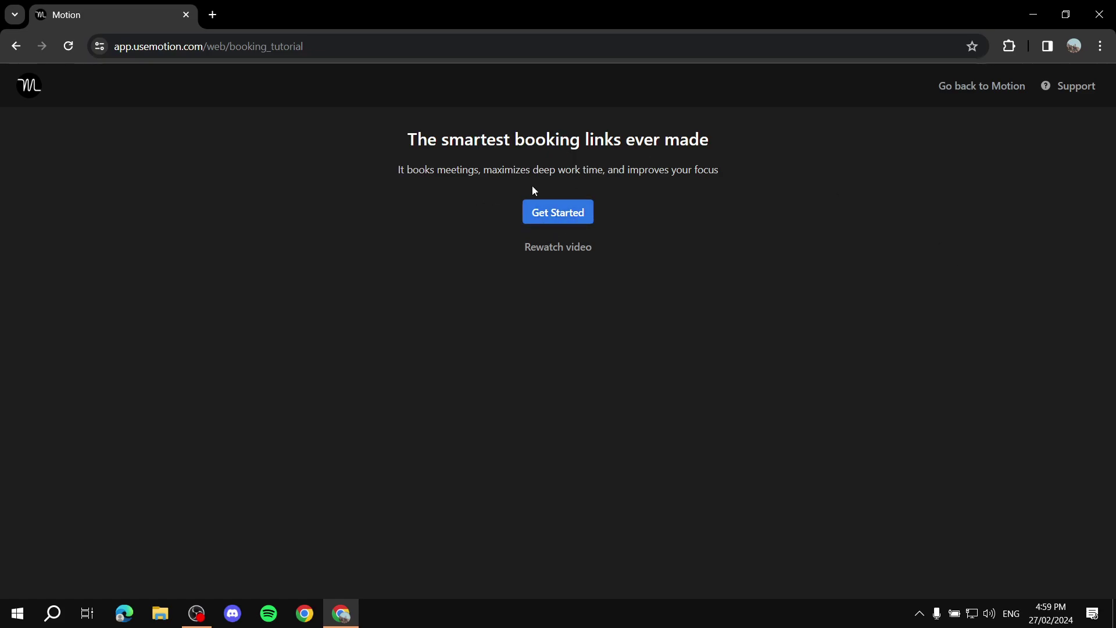
pyautogui.click(557, 214)
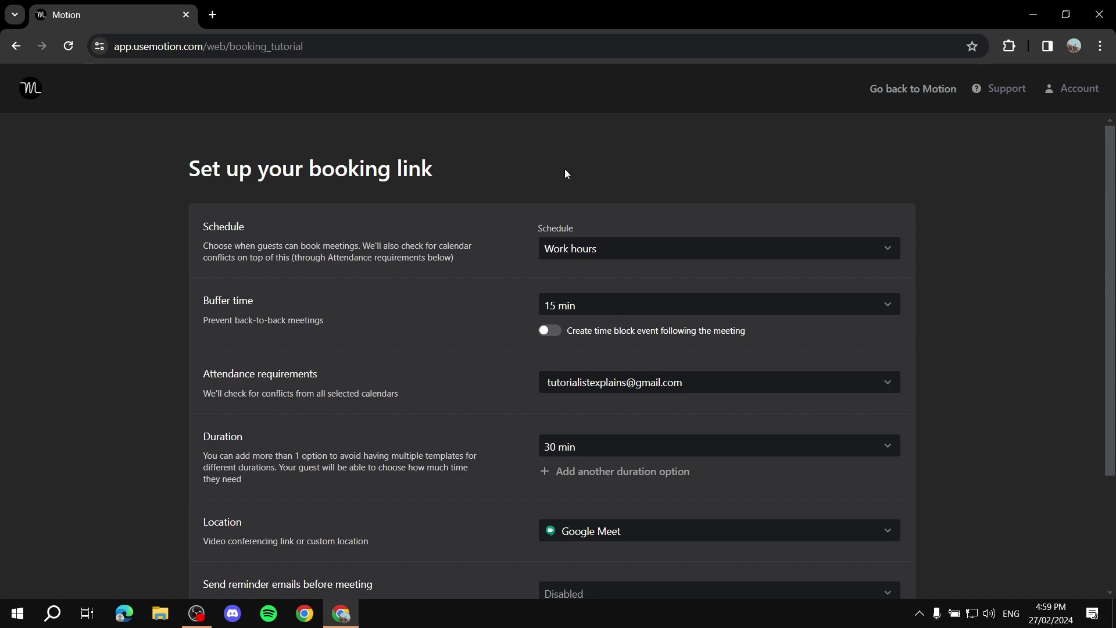
pyautogui.scroll(-1, 264, 157)
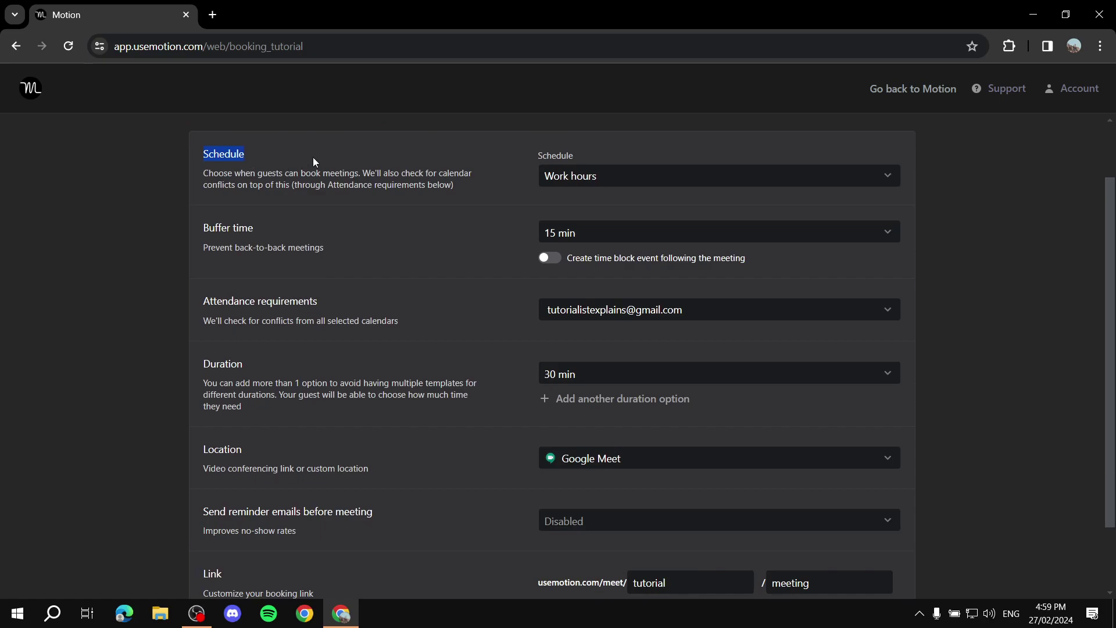
pyautogui.click(579, 176)
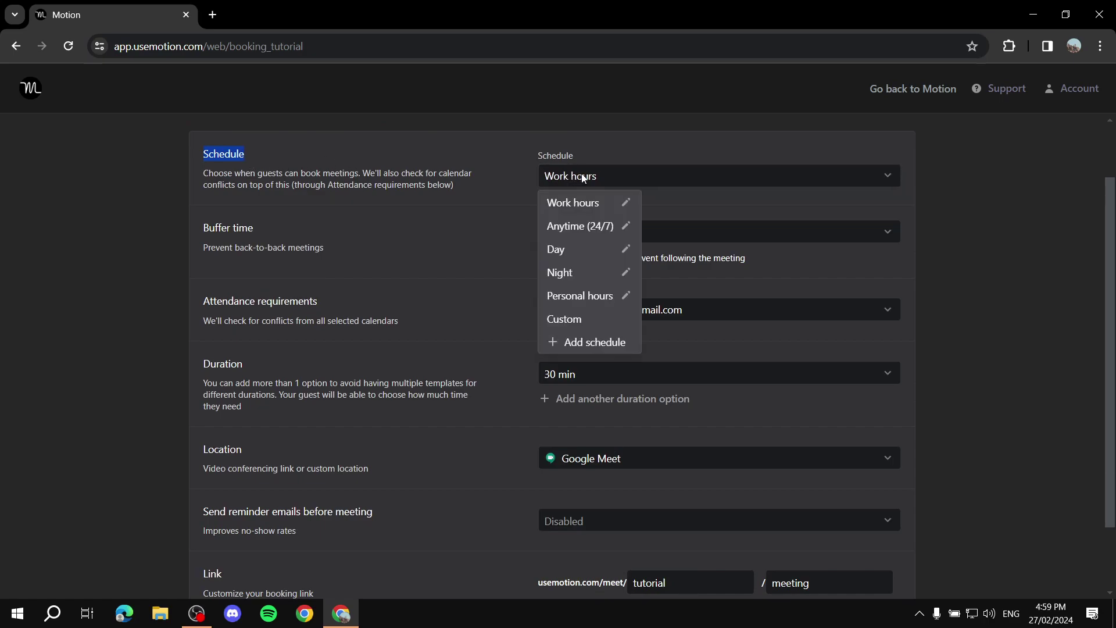
pyautogui.click(594, 209)
pyautogui.click(701, 144)
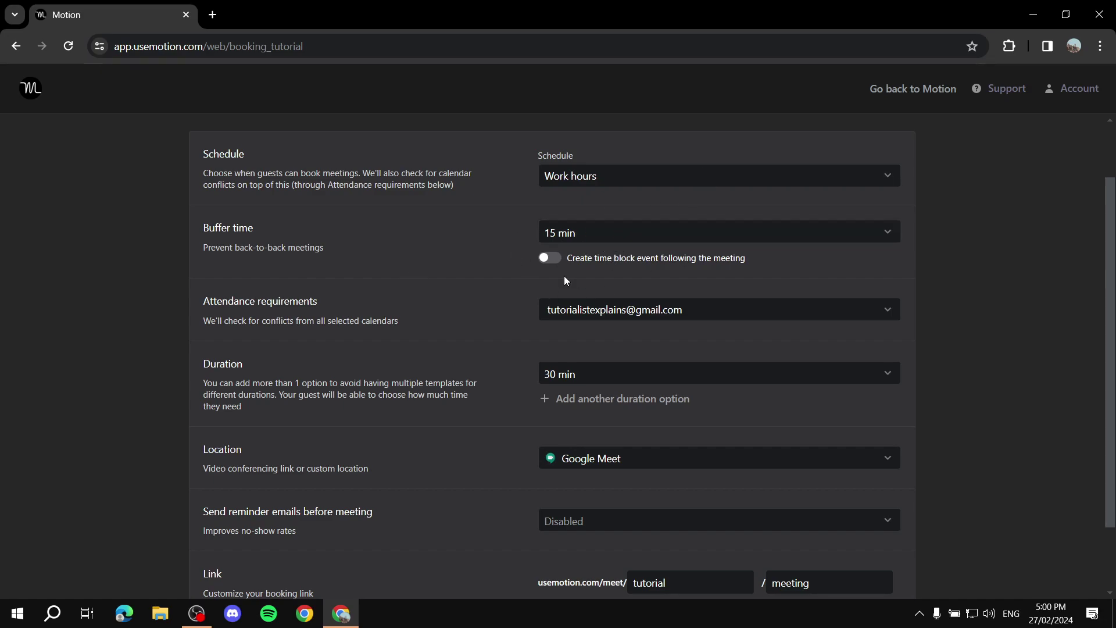
# - Set the booking link's meeting duration to 1 hour
pyautogui.scroll(-2, 515, 326)
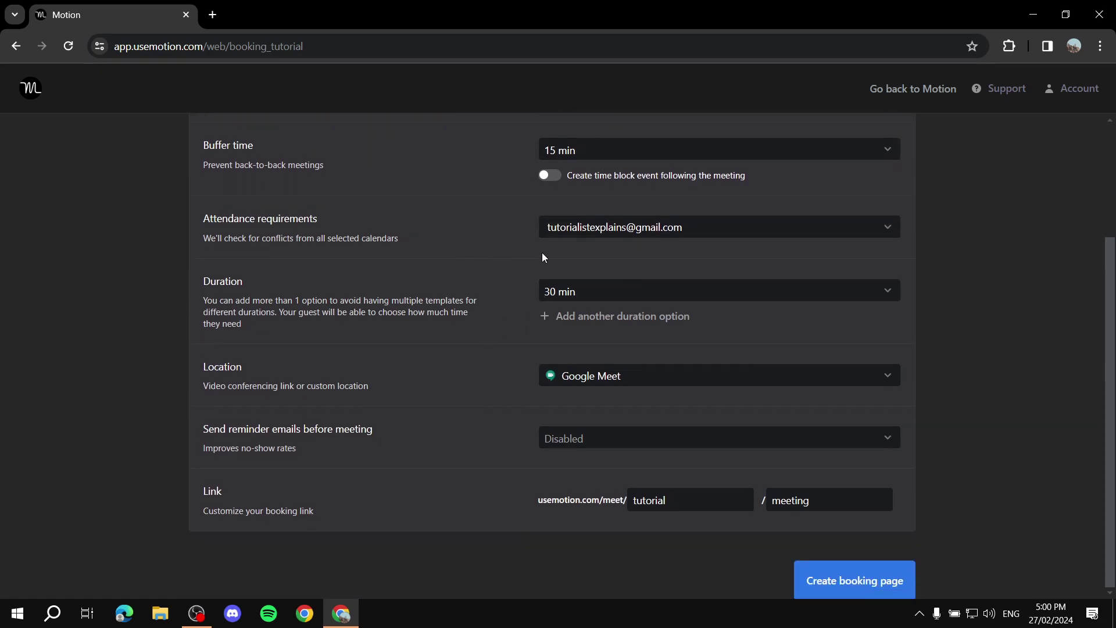
pyautogui.click(607, 293)
pyautogui.scroll(-2, 578, 407)
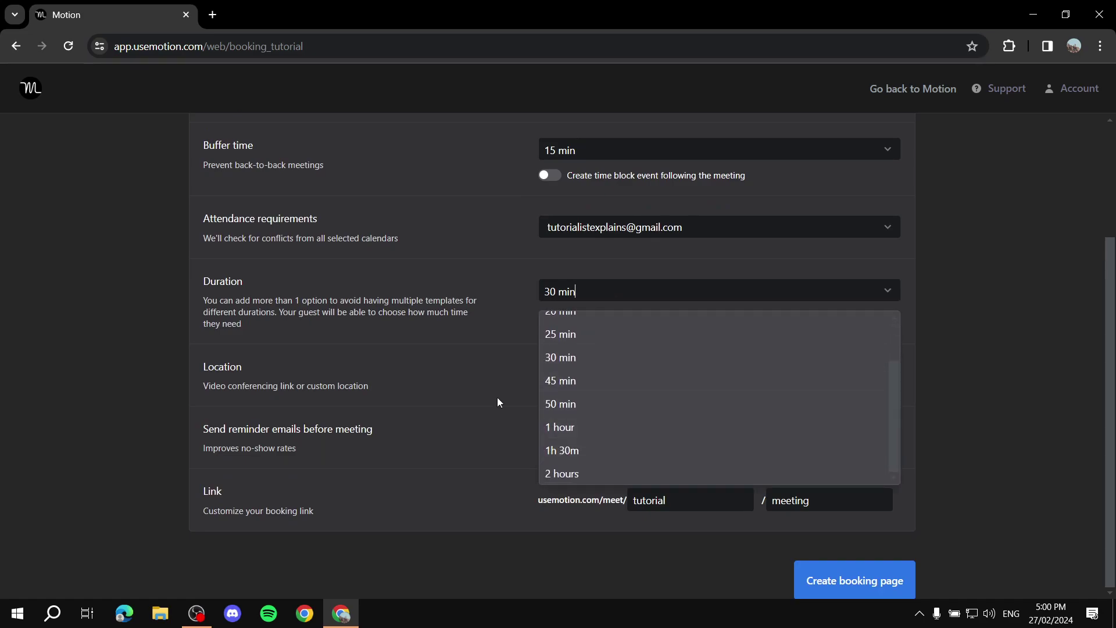
pyautogui.click(567, 426)
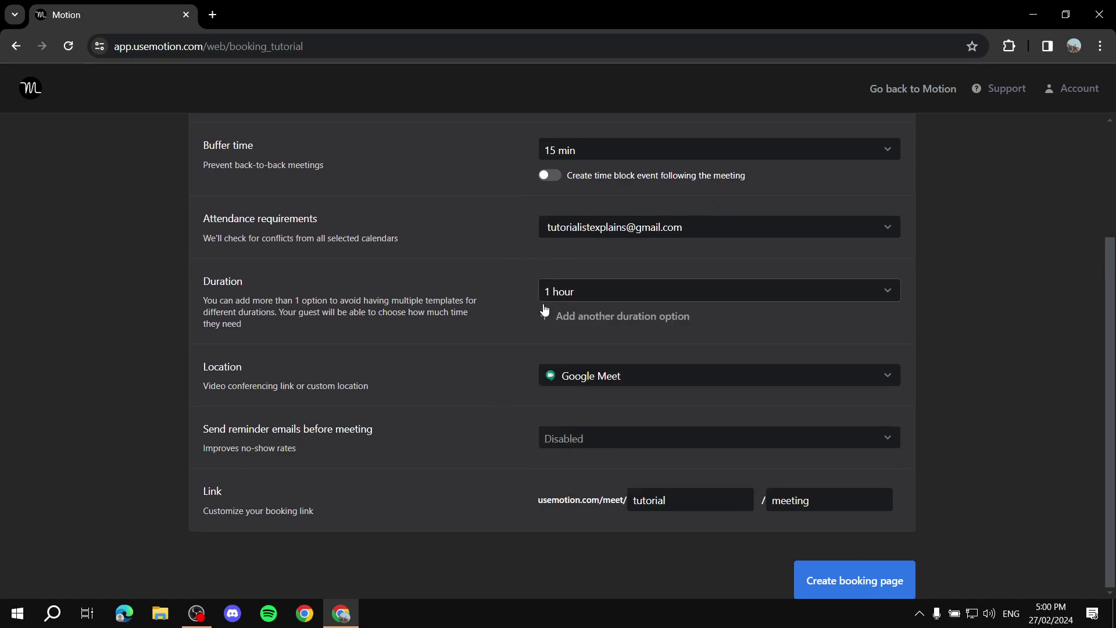
# - Try to set Zoom as the meeting location and close its authorization window
pyautogui.click(655, 372)
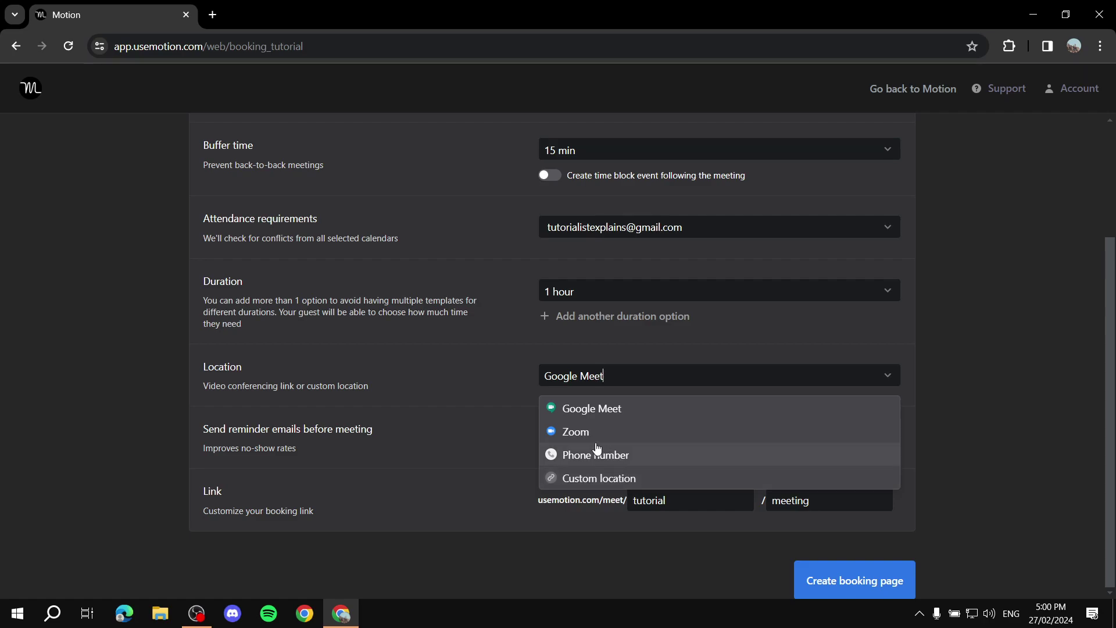
pyautogui.click(576, 432)
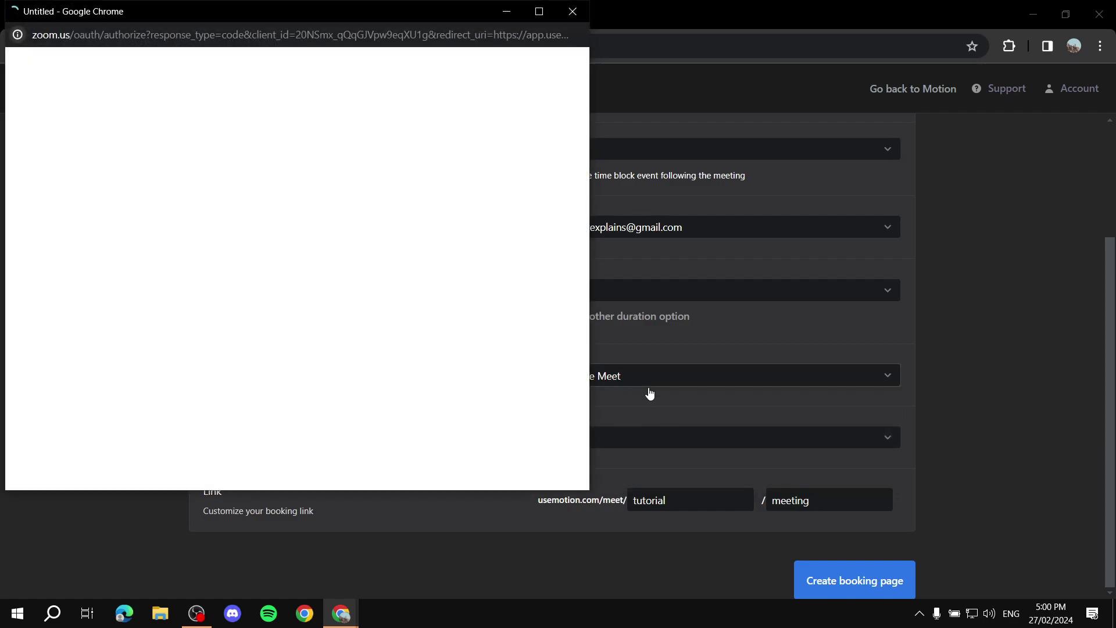
pyautogui.click(572, 11)
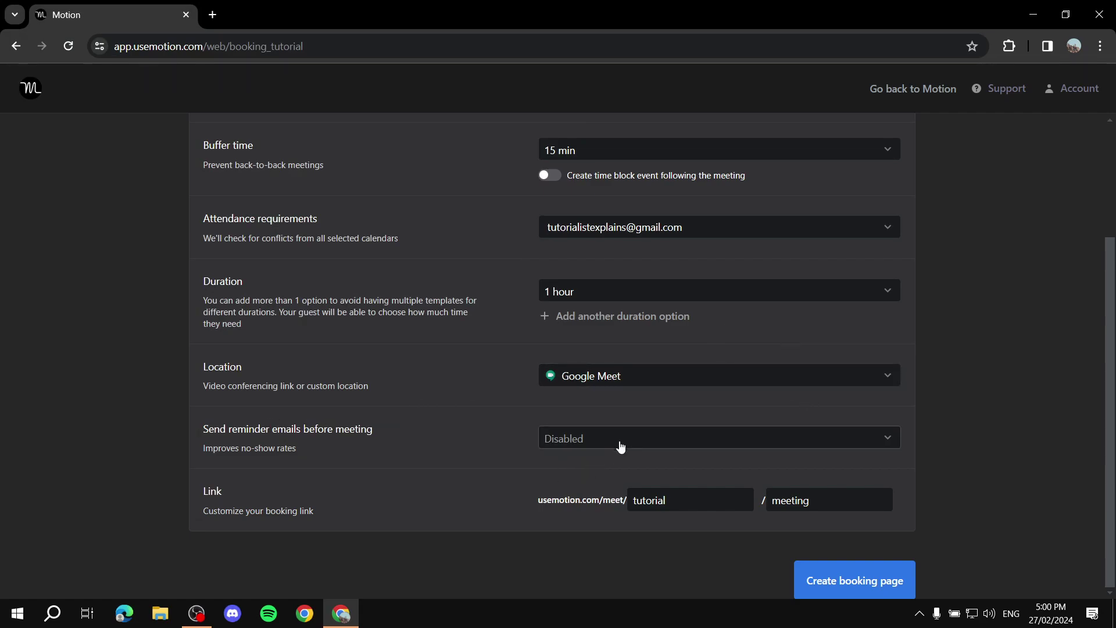
# - Set reminder emails to 1 hr. before the meeting, and look over the reminder message without editing it
pyautogui.click(628, 440)
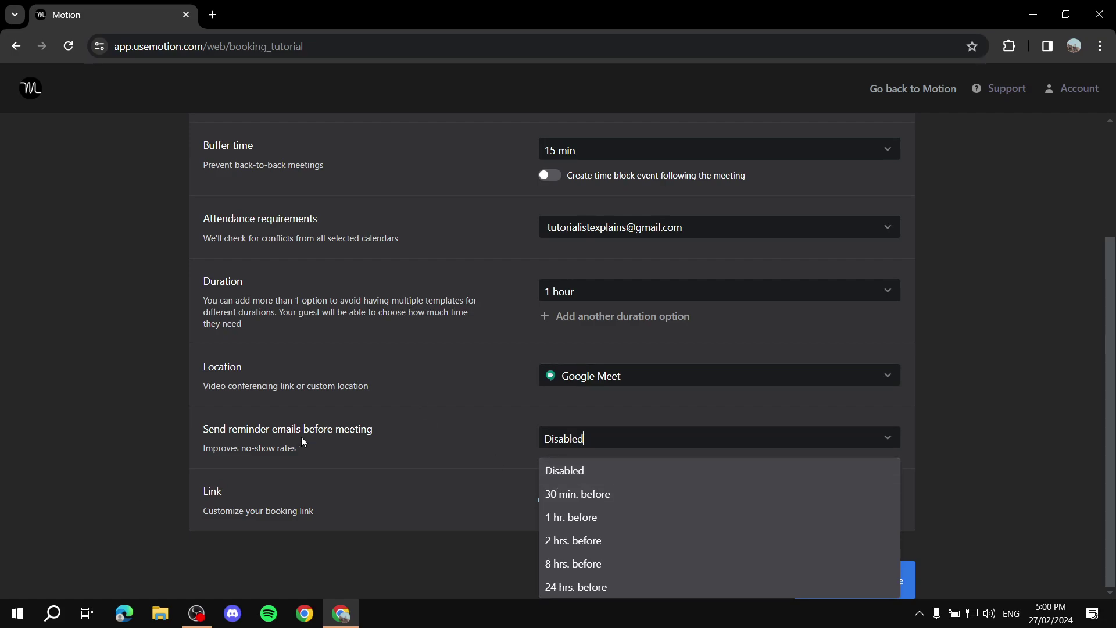
pyautogui.click(628, 515)
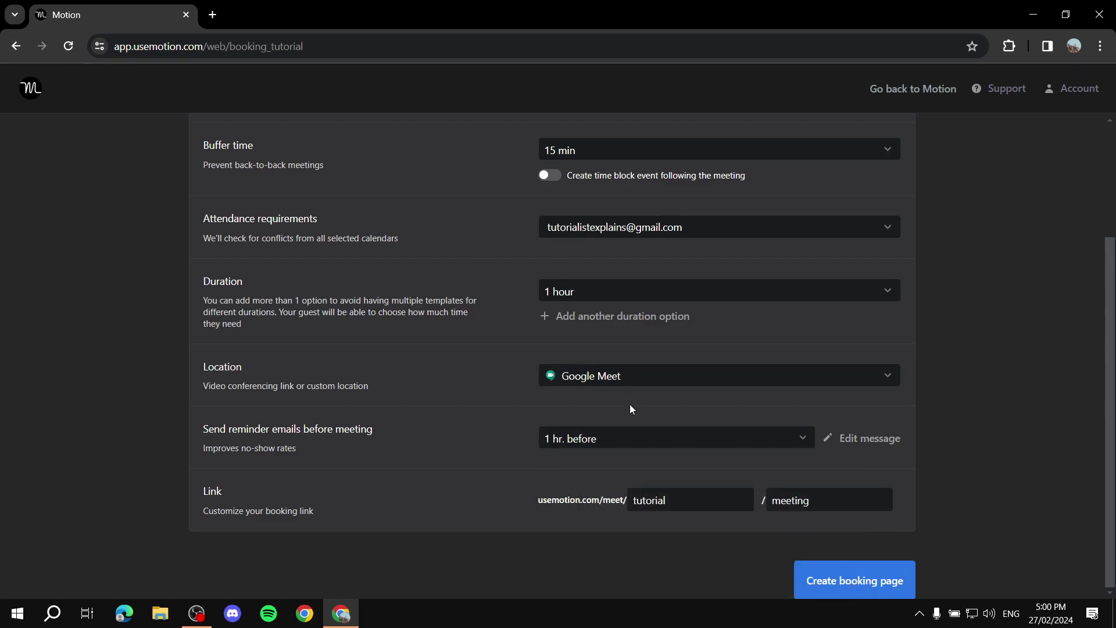
pyautogui.click(851, 441)
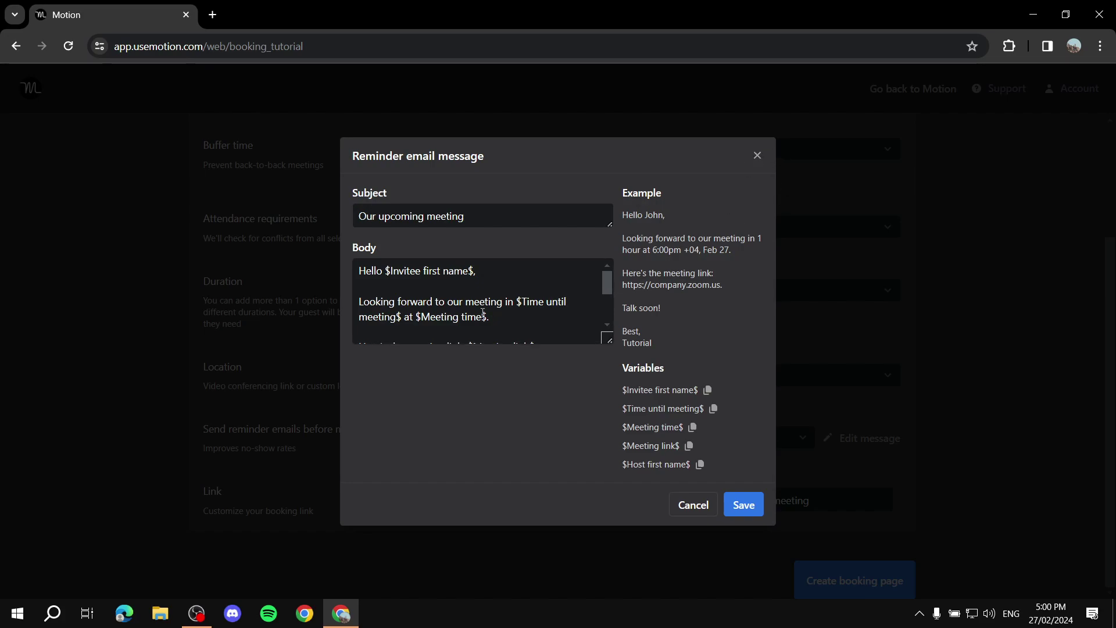
pyautogui.scroll(-3, 449, 332)
pyautogui.scroll(5, 510, 329)
pyautogui.scroll(-5, 525, 277)
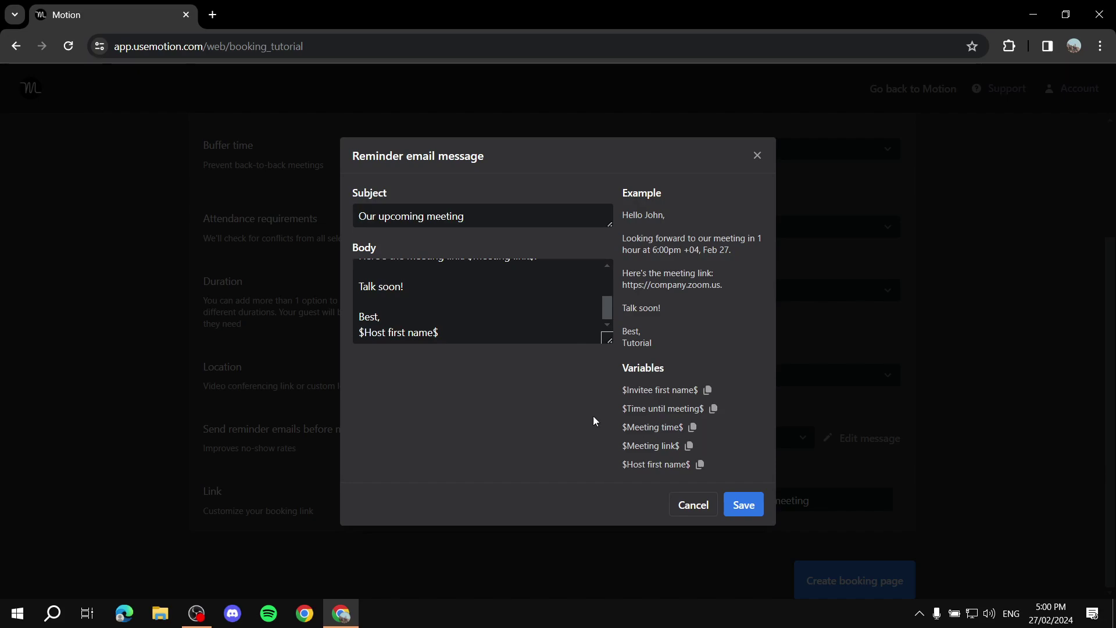
pyautogui.click(757, 155)
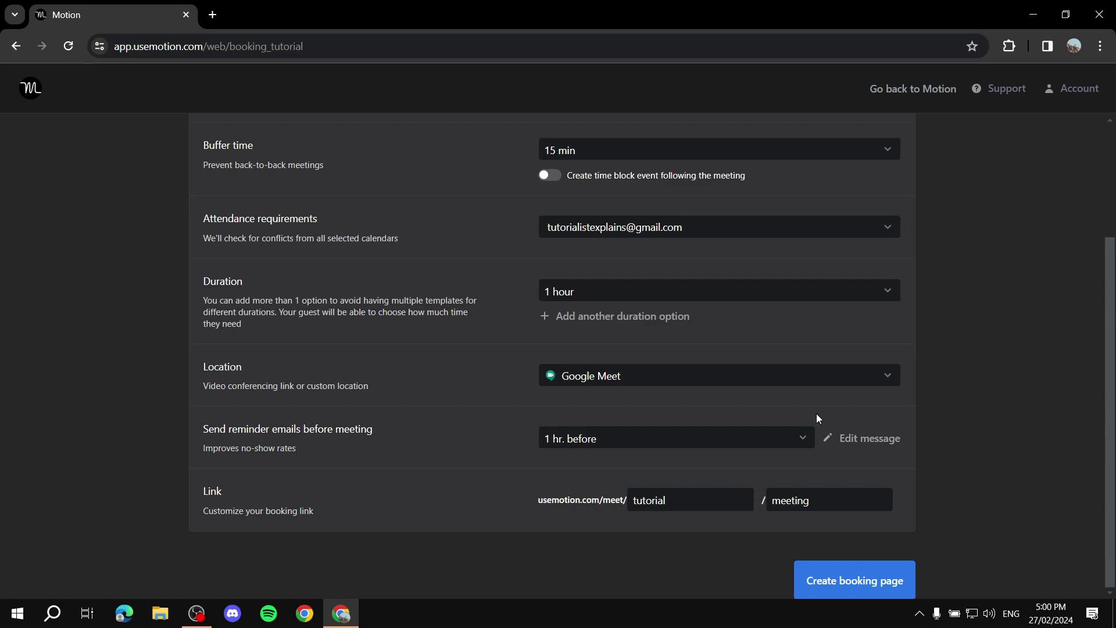
# - Review the booking link settings, including the custom link address and the available schedule options
pyautogui.scroll(3, 750, 343)
pyautogui.scroll(-3, 814, 453)
pyautogui.moveTo(855, 502); pyautogui.dragTo(631, 501)
pyautogui.click(967, 469)
pyautogui.scroll(3, 800, 409)
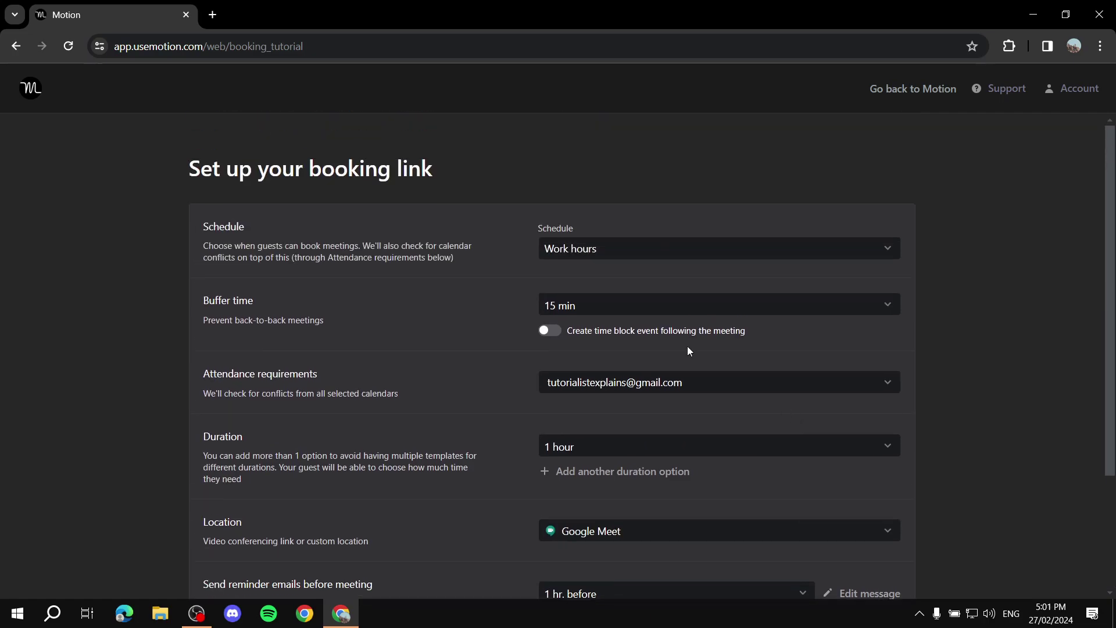
pyautogui.scroll(-3, 796, 426)
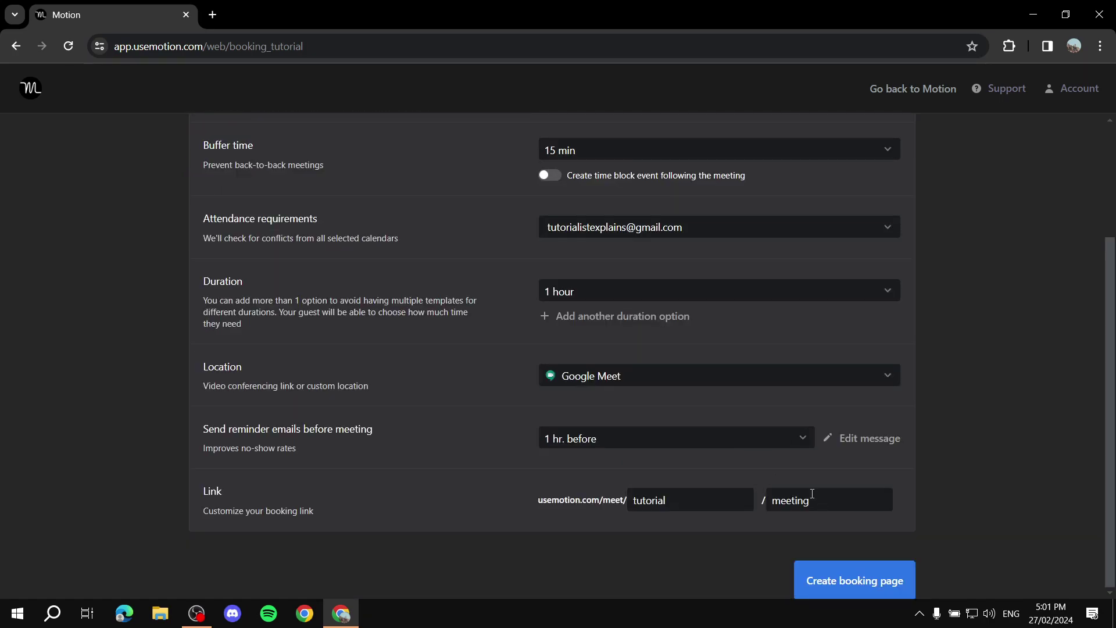
pyautogui.scroll(3, 767, 372)
pyautogui.click(712, 248)
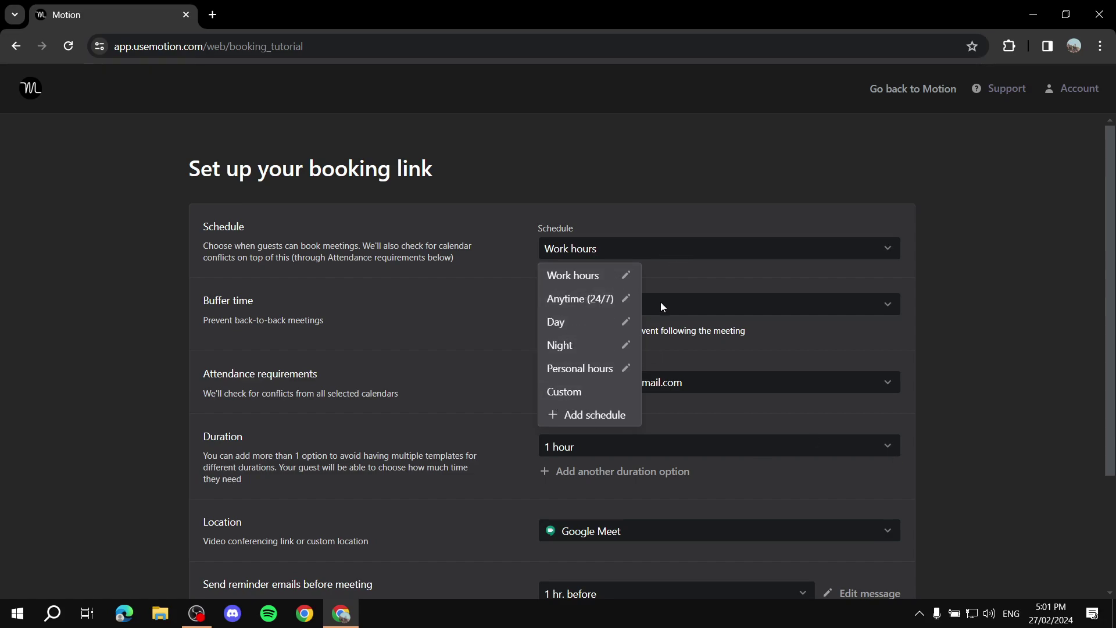
pyautogui.click(498, 235)
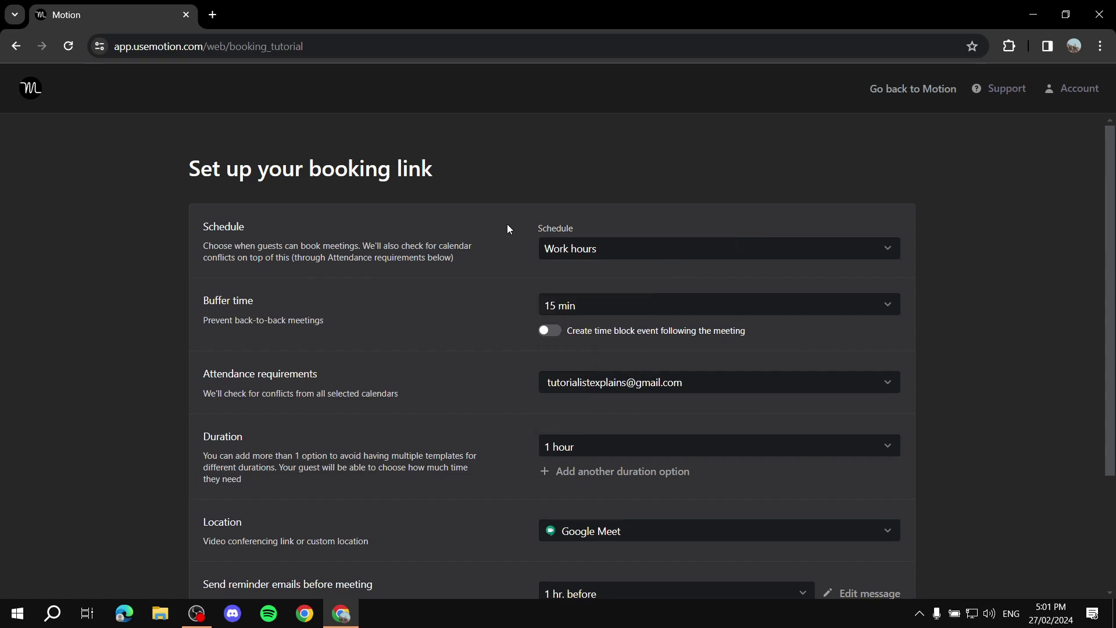
# - Create the booking page with the chosen settings and check the additional actions offered for it
pyautogui.scroll(-3, 849, 308)
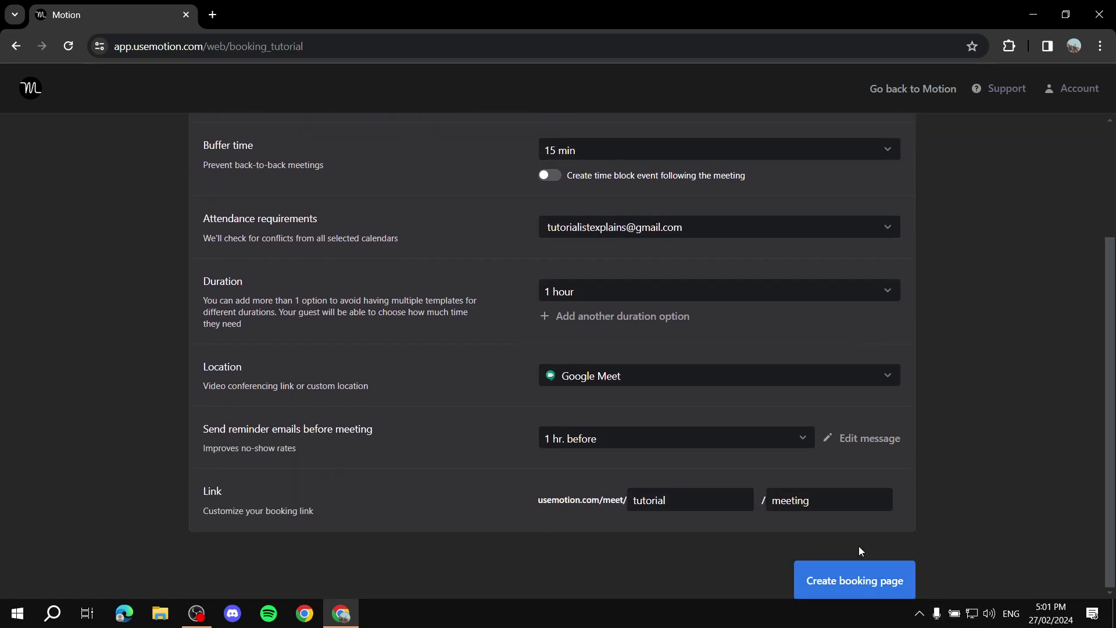
pyautogui.click(853, 564)
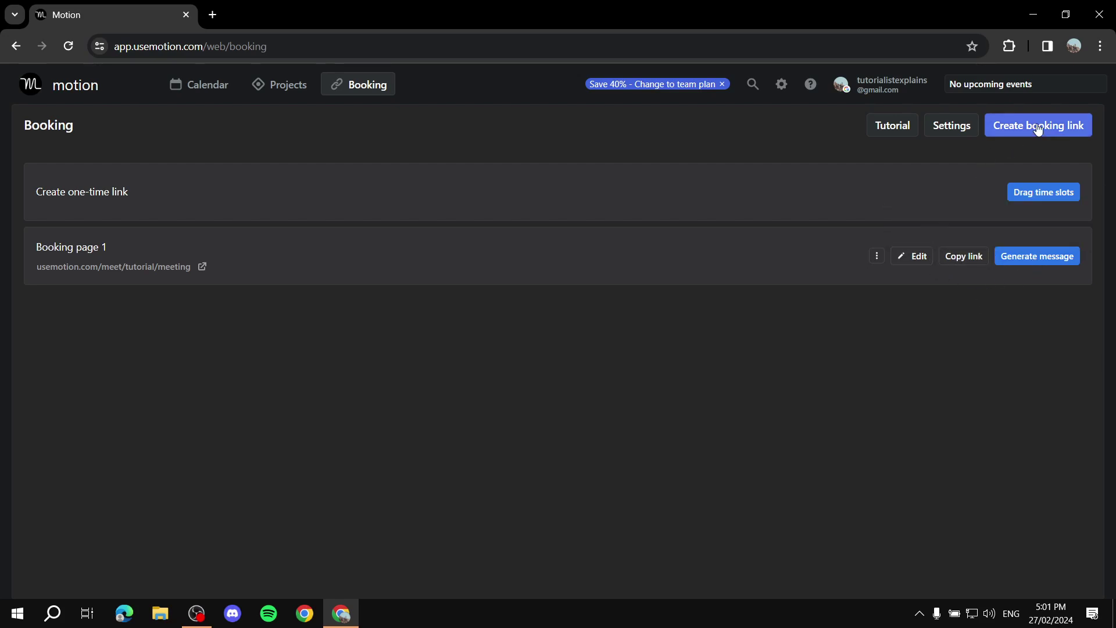
pyautogui.click(877, 255)
pyautogui.click(877, 256)
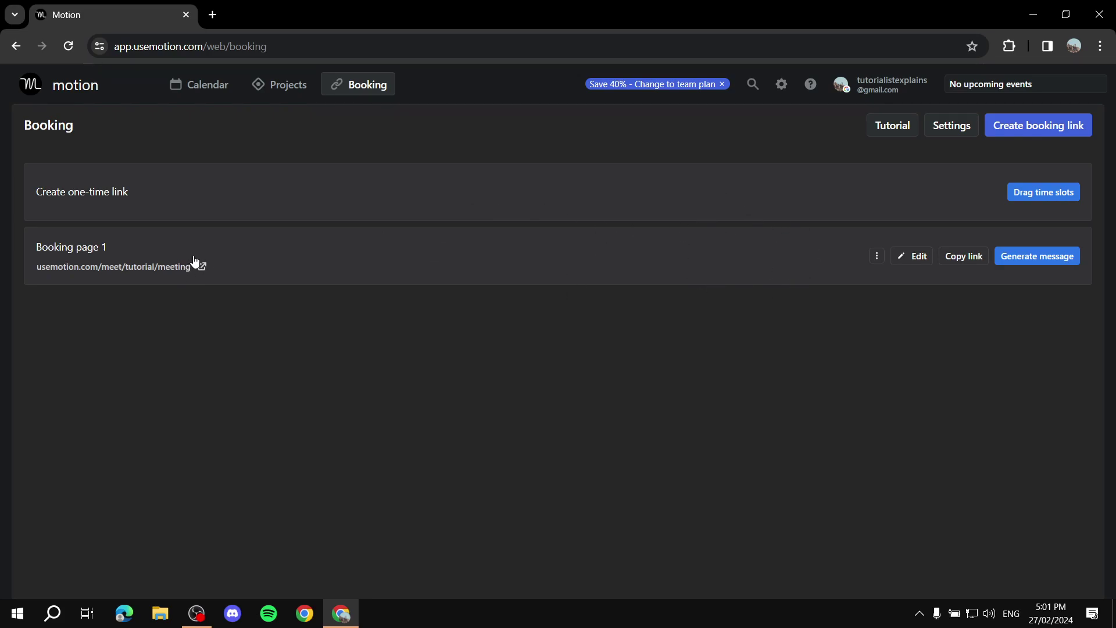
# - Return to the calendar and look over the week's scheduled tasks and the example event
pyautogui.click(204, 80)
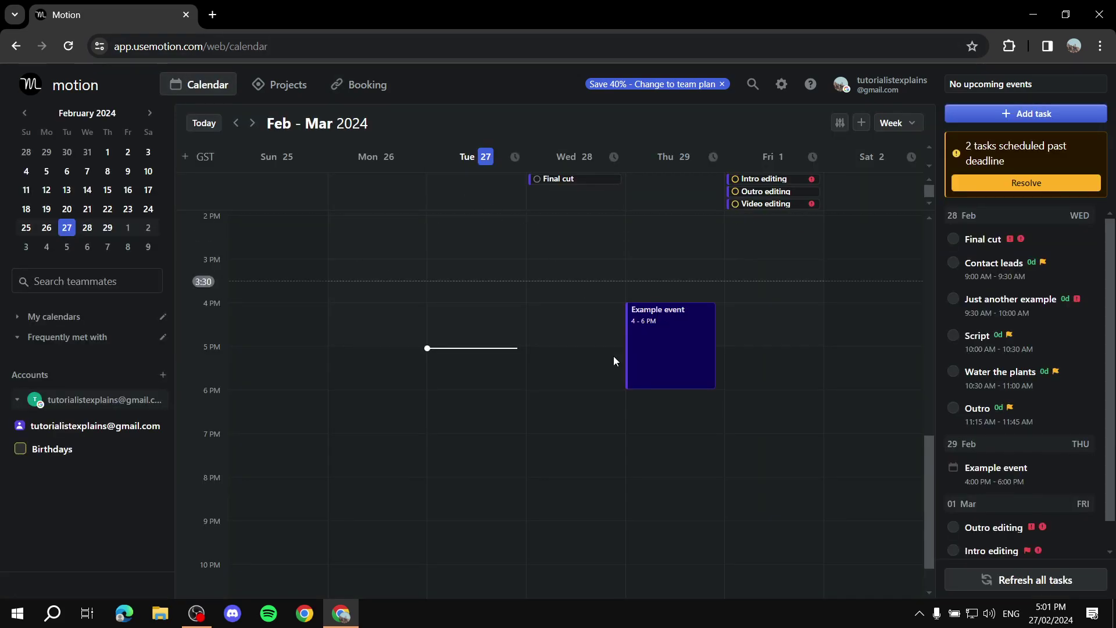
pyautogui.scroll(4, 581, 291)
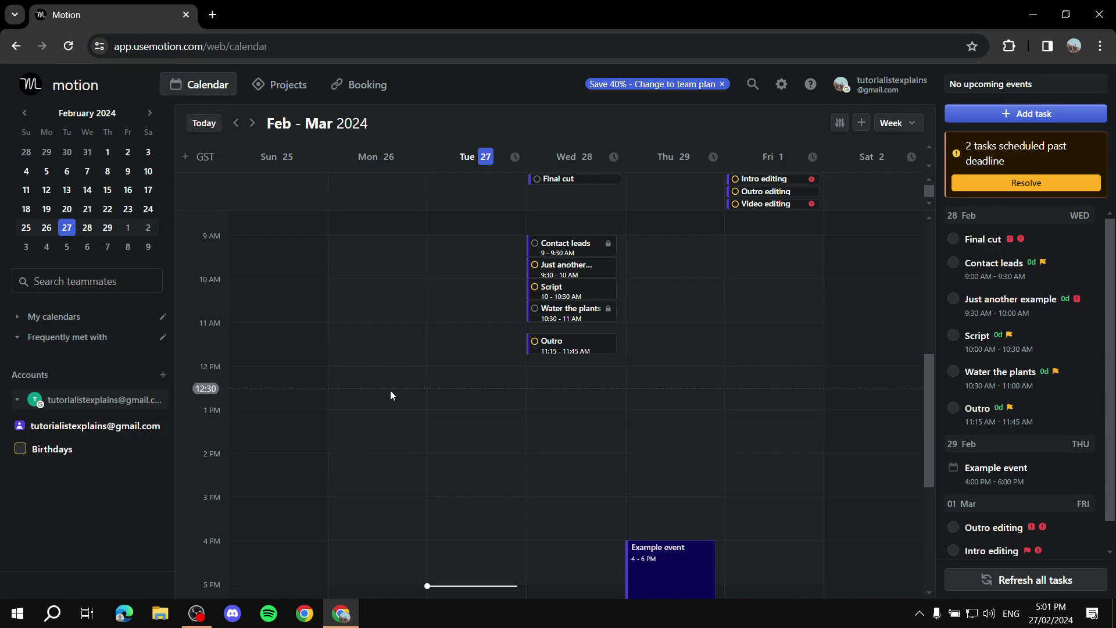
pyautogui.scroll(-1, 1088, 351)
pyautogui.scroll(1, 1088, 405)
pyautogui.scroll(-4, 564, 290)
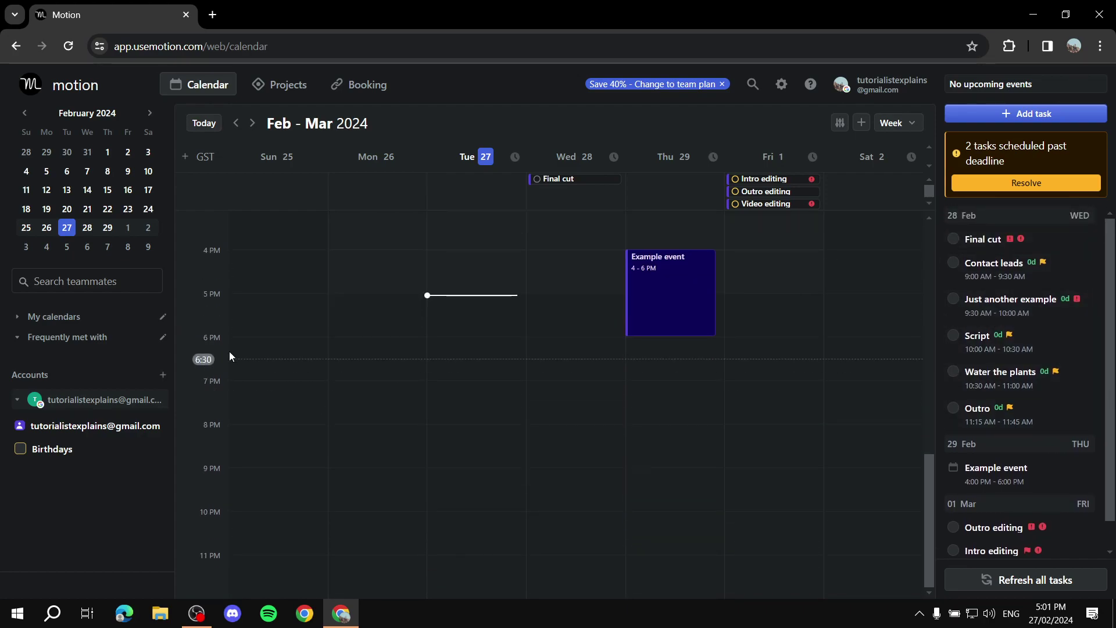
pyautogui.scroll(3, 291, 302)
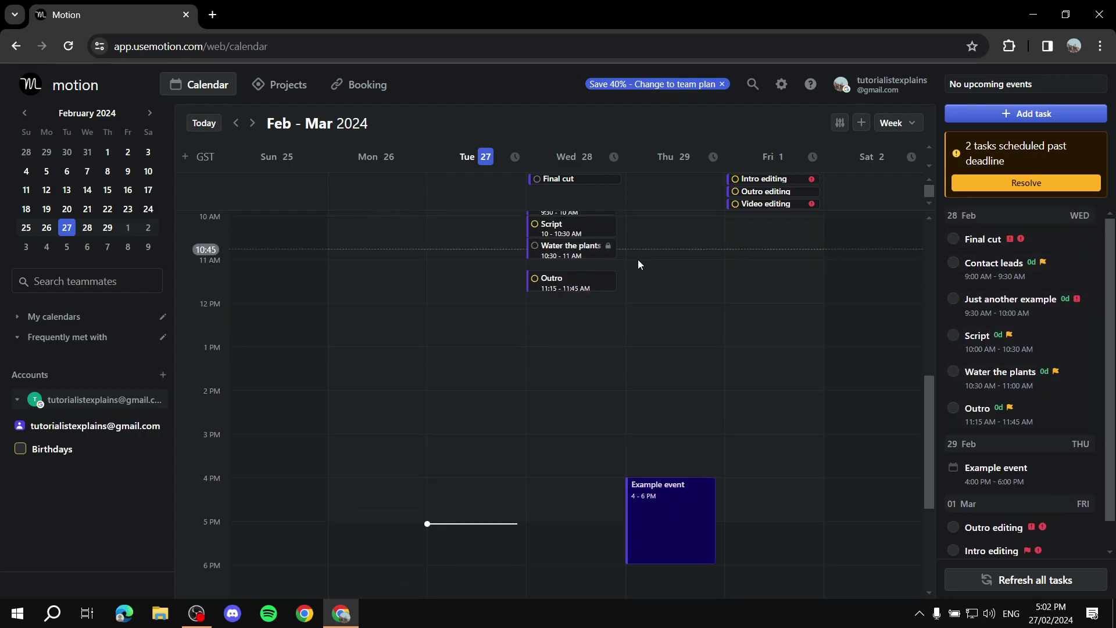
pyautogui.scroll(6, 465, 221)
pyautogui.scroll(-5, 448, 366)
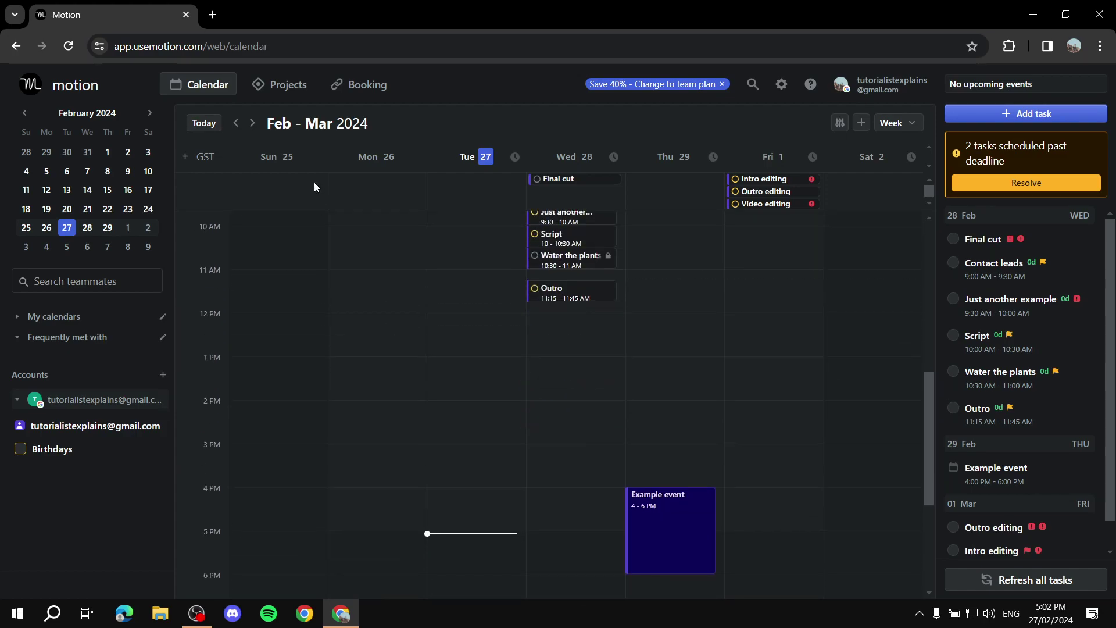
# - Look through the projects and booking sections again and return to the week calendar
pyautogui.click(285, 85)
pyautogui.click(369, 83)
pyautogui.click(210, 92)
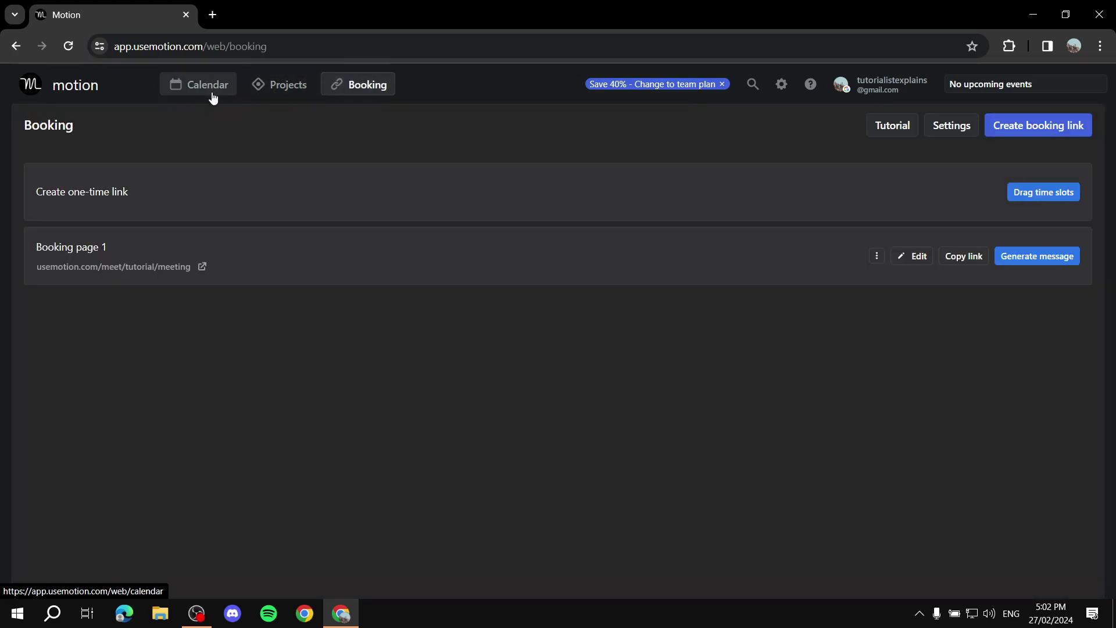
pyautogui.click(287, 85)
pyautogui.click(368, 84)
pyautogui.click(206, 86)
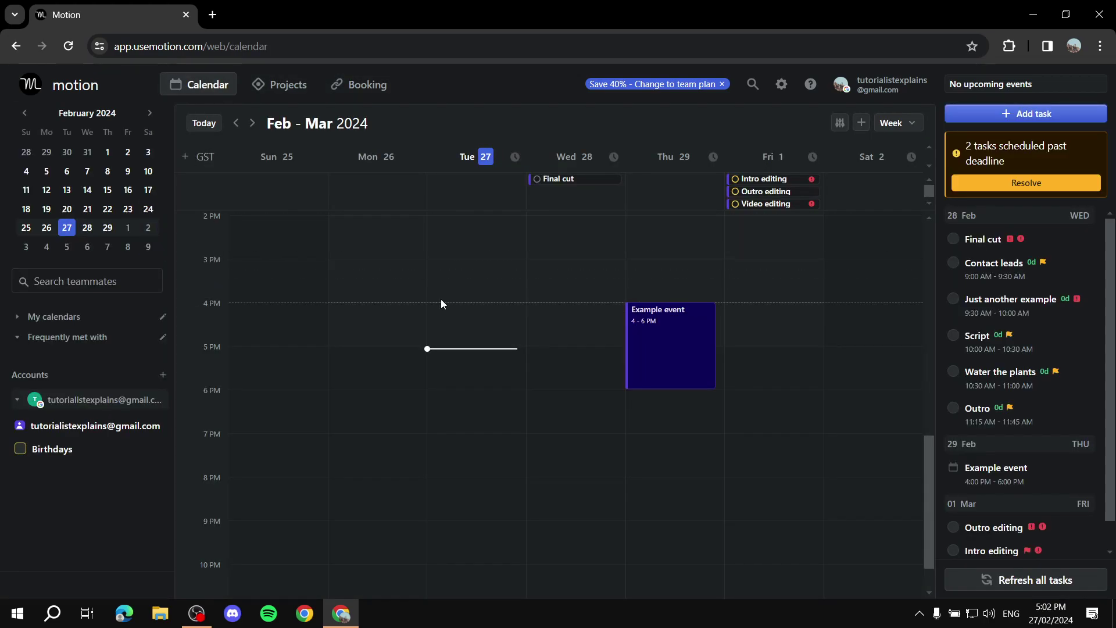
pyautogui.scroll(-3, 497, 259)
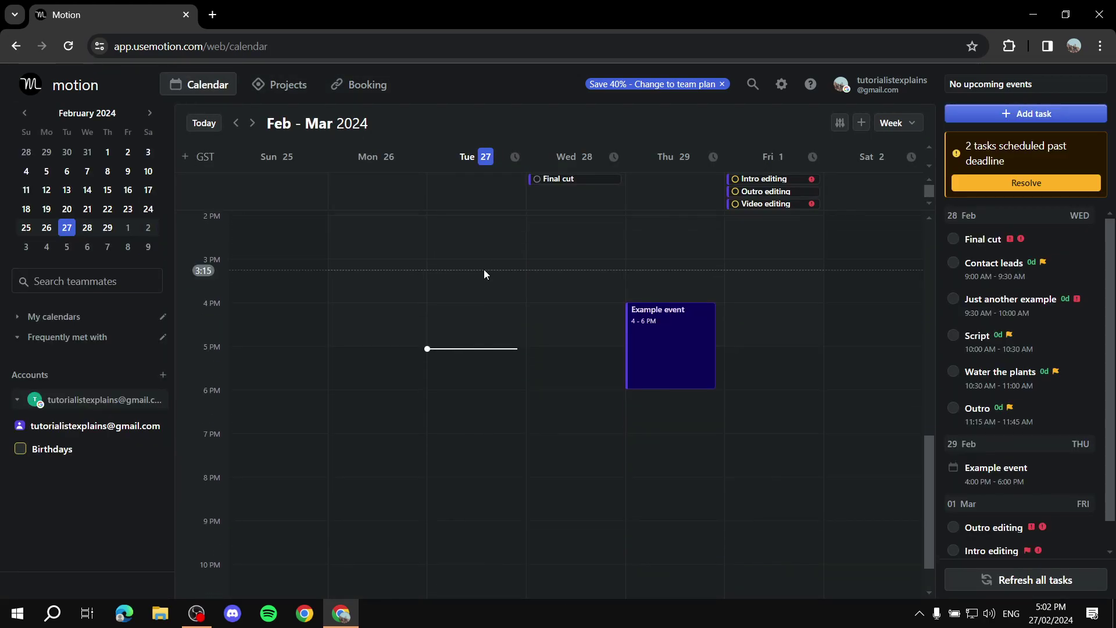